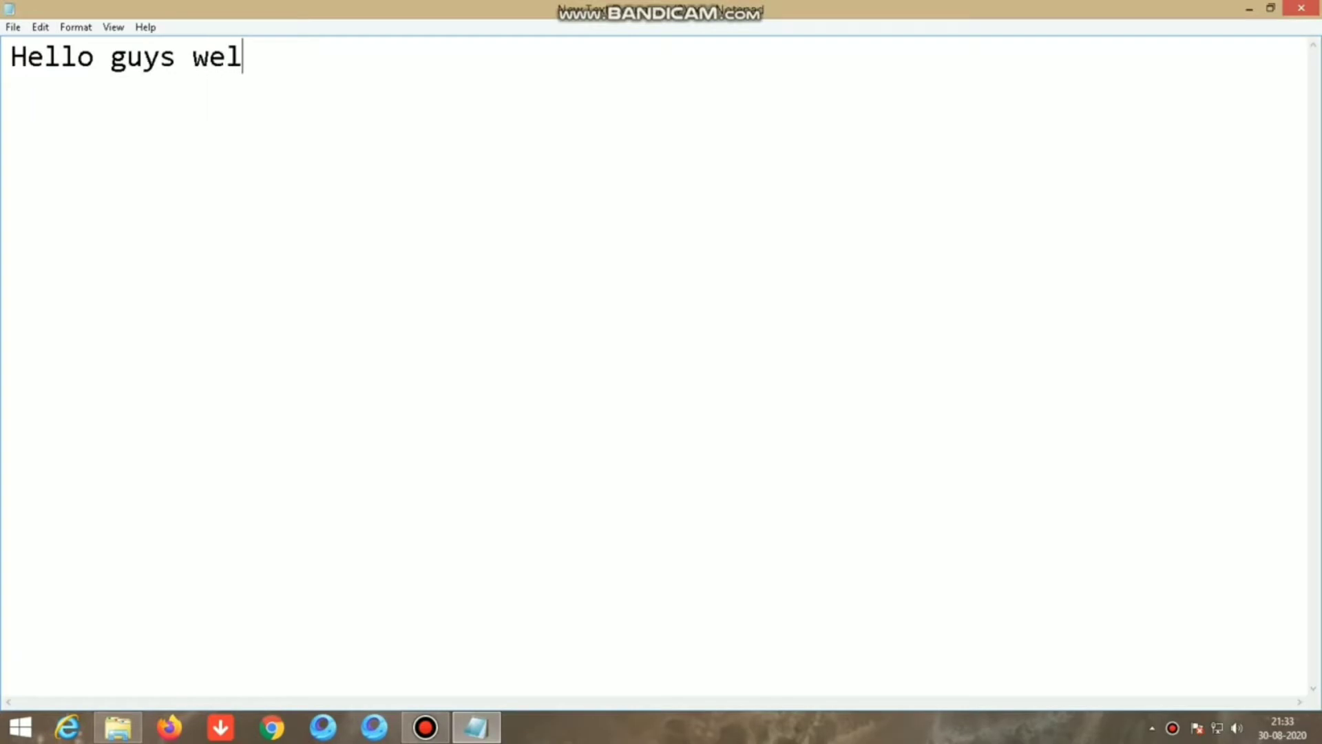
- Complete the opening line of the note so it reads "Hello guys welcome to my utube channel"
text(ut)
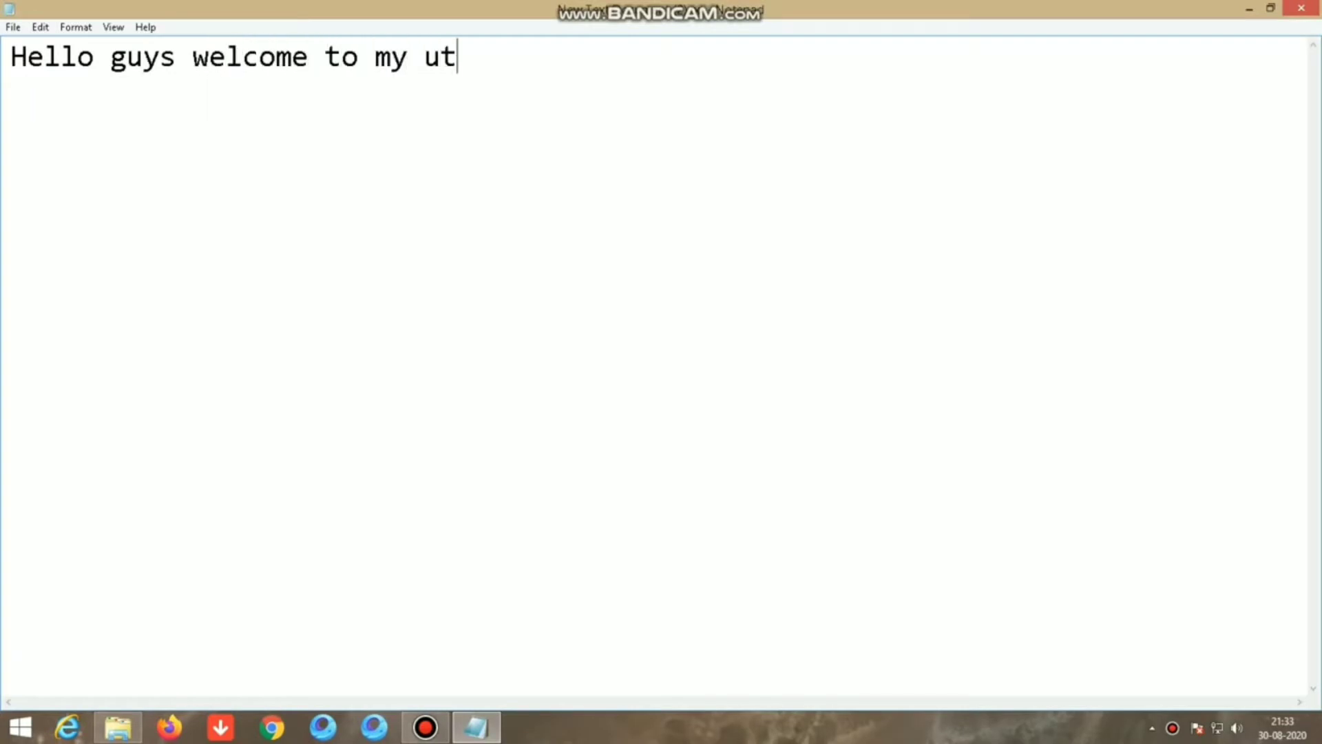
text(ube channel)
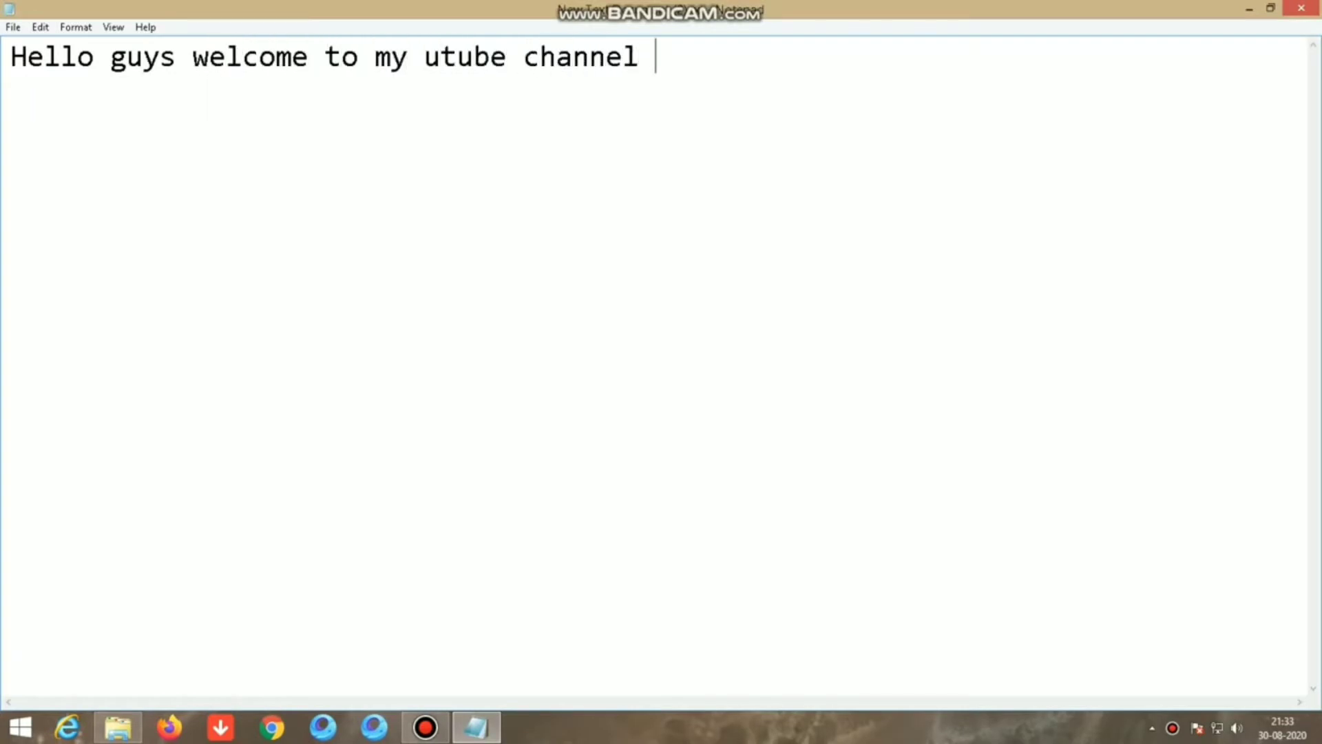
key(Return)
- Add the lines "Today we going to see" and "How to screen record in PC" below the greeting
text(Today we)
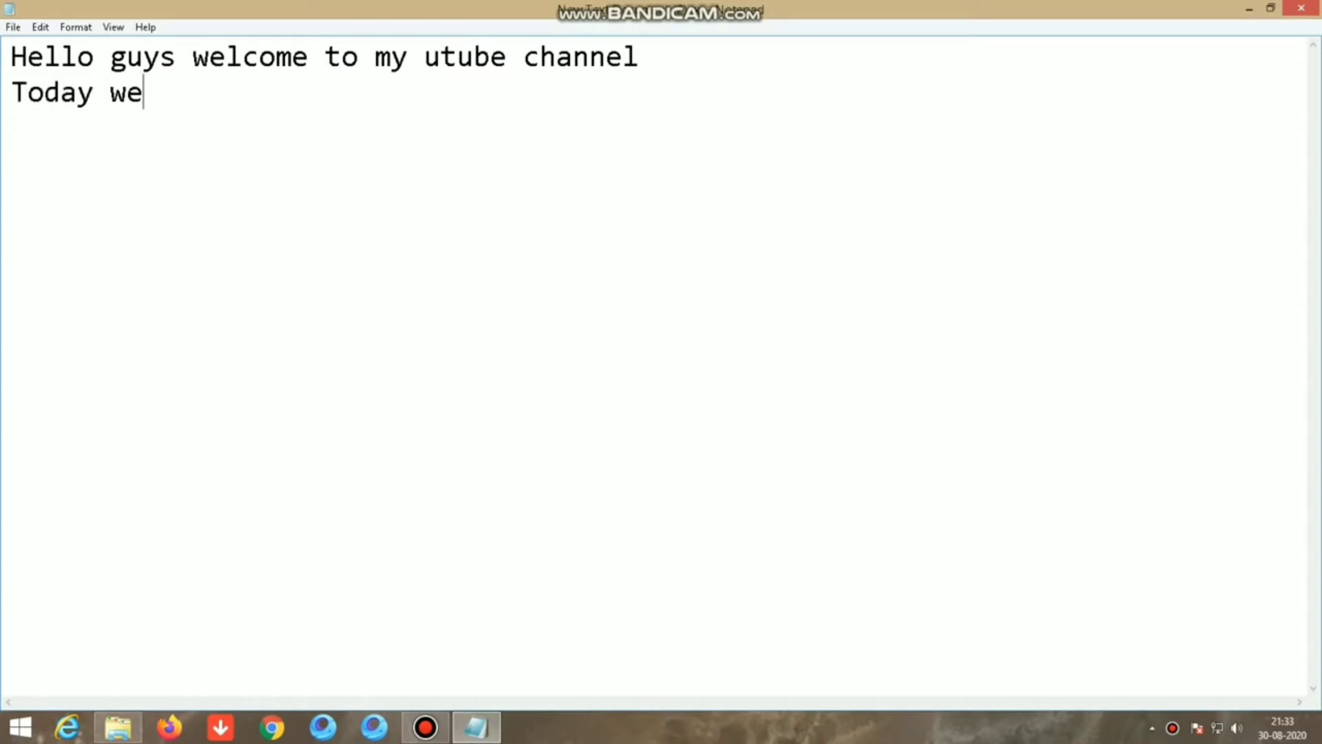
text( going to see )
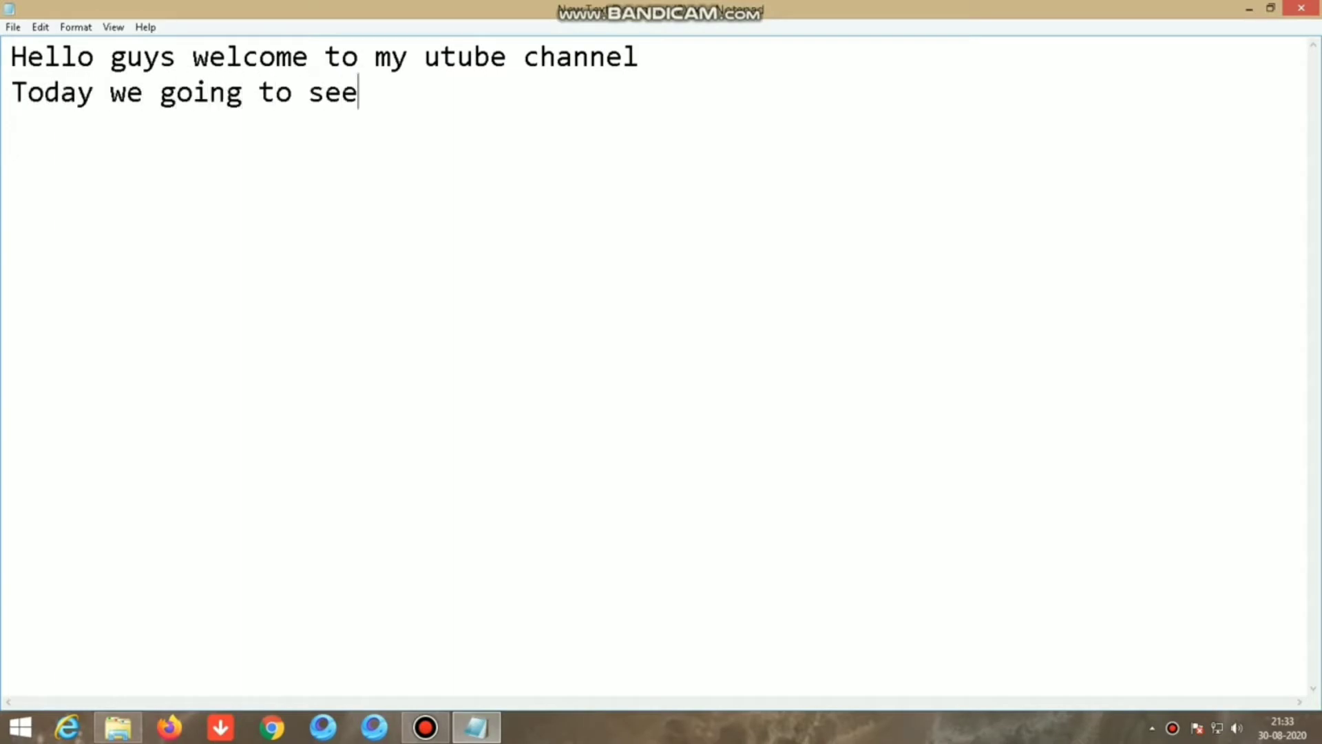
text(How to screen)
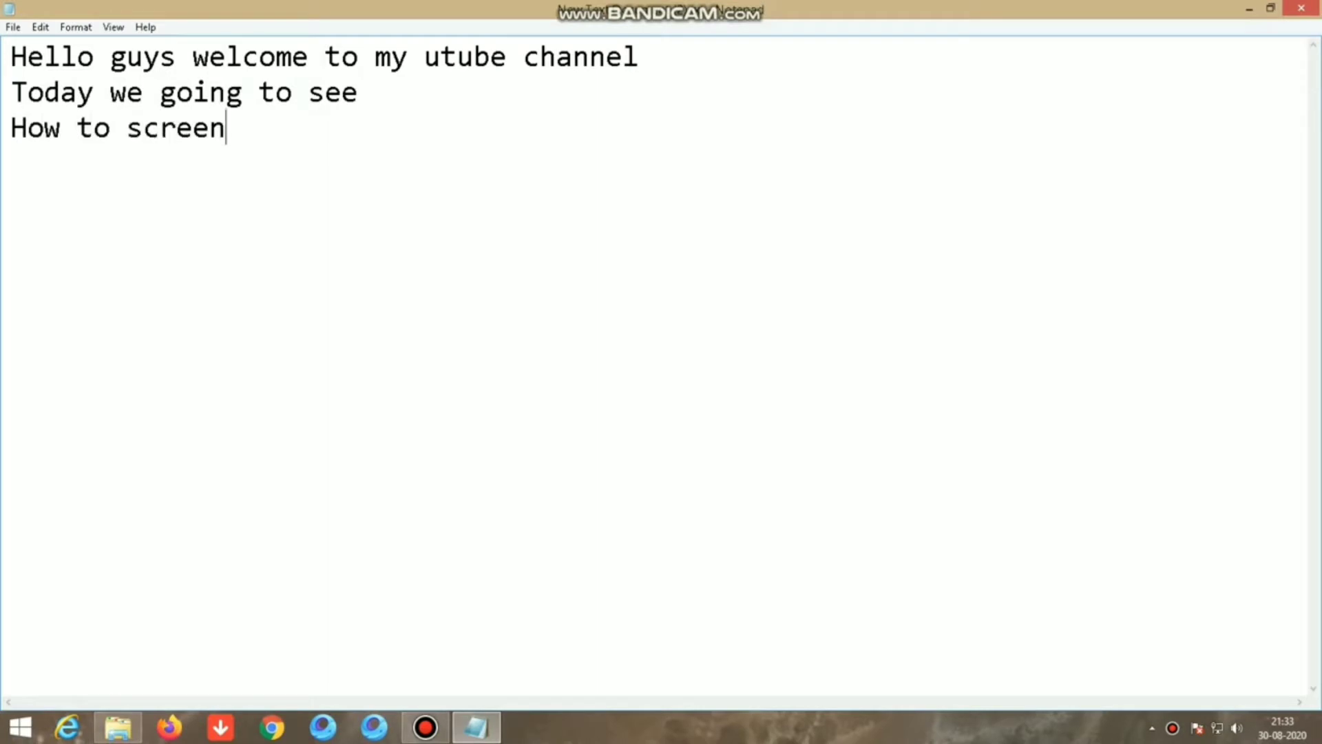
text( record)
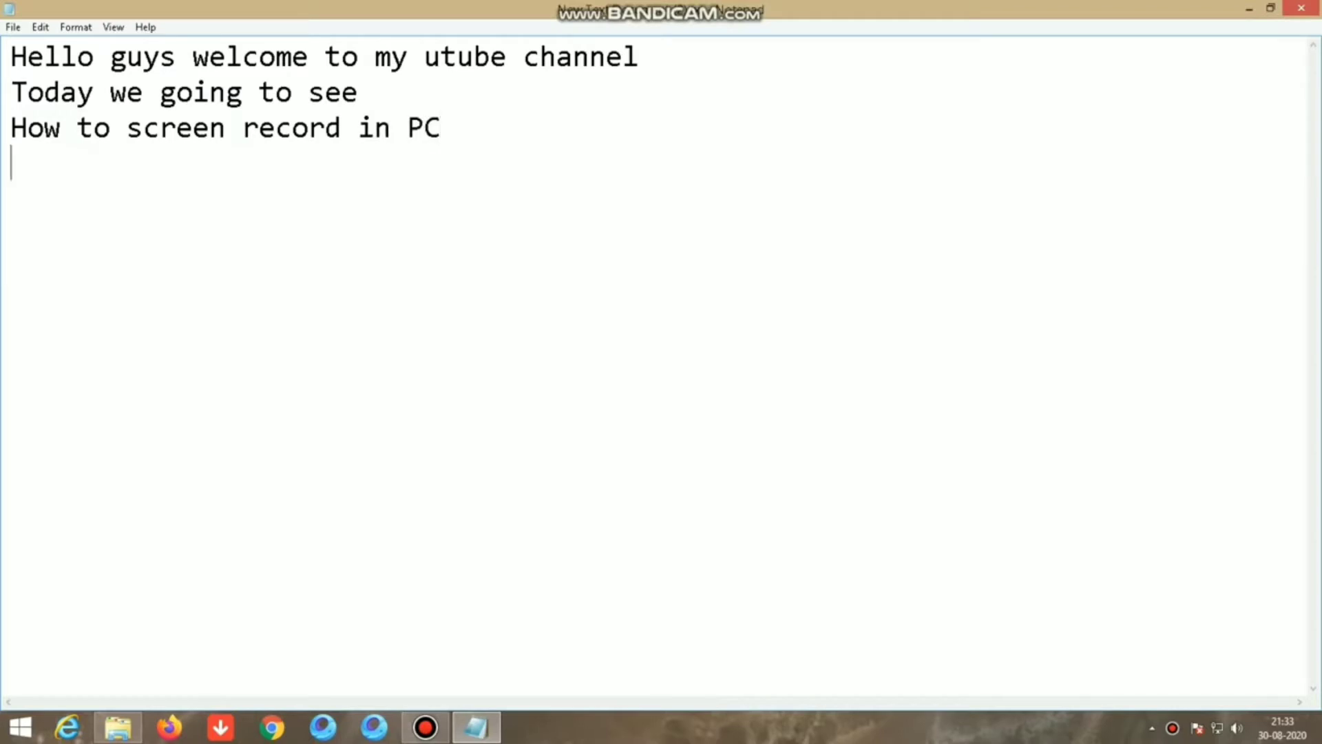
text( in PC)
key(Return)
- Add a "Step 1:" heading with the indented line 'Download "bandicam screen recorder"' beneath it
text(Step )
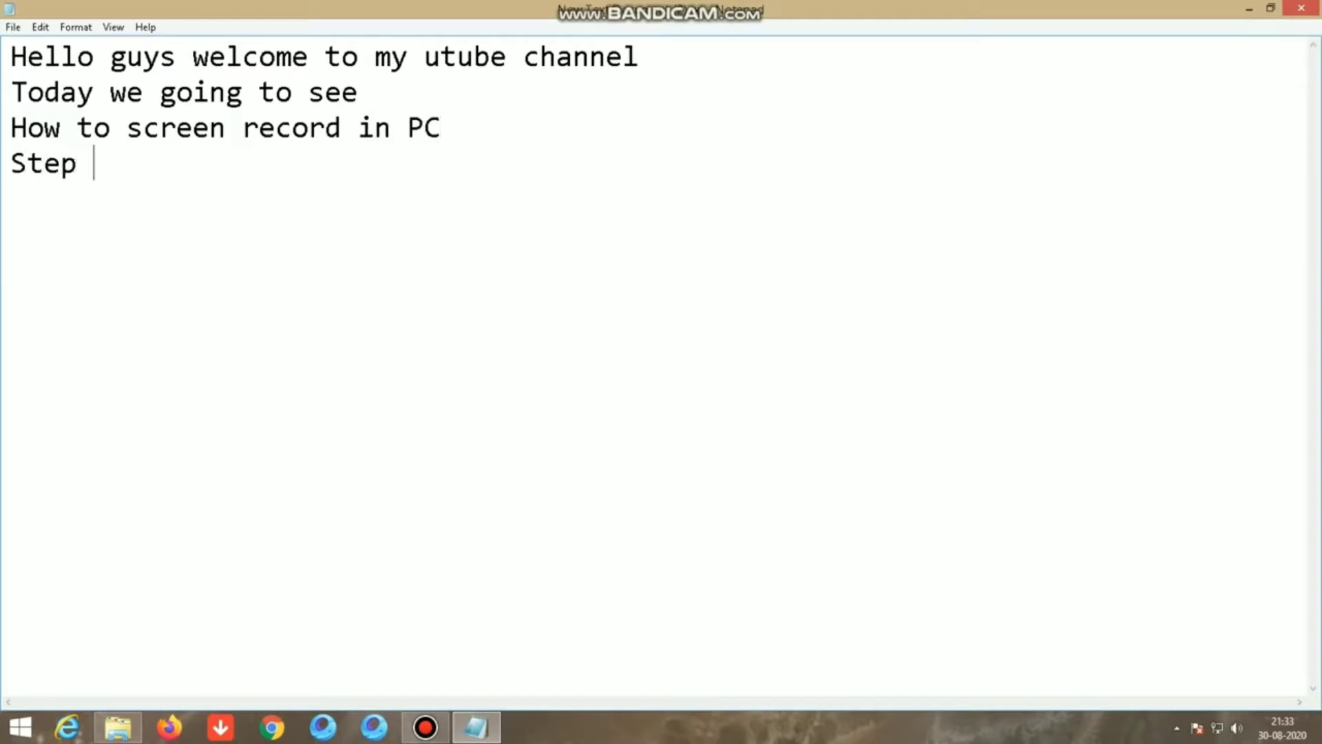
text(ownload b)
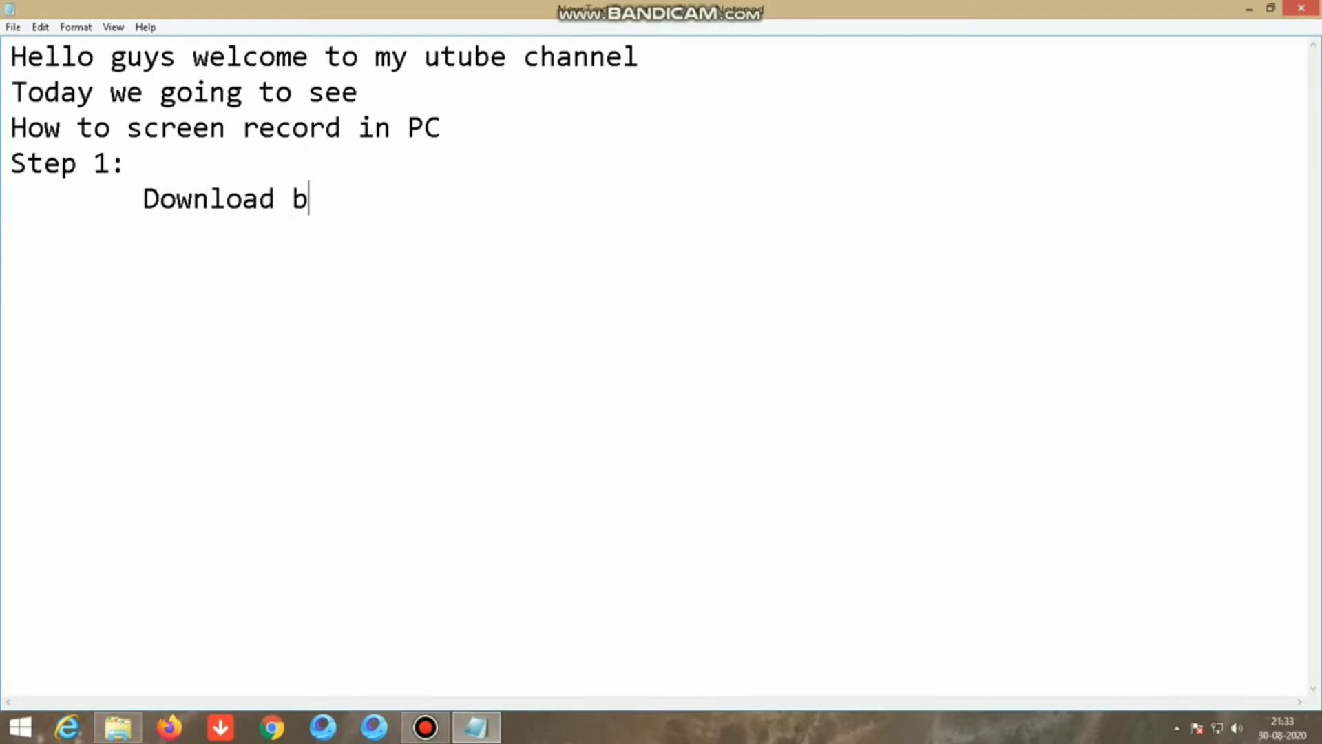
key(BackSpace)
text("bandican)
key(BackSpace)
key(BackSpace)
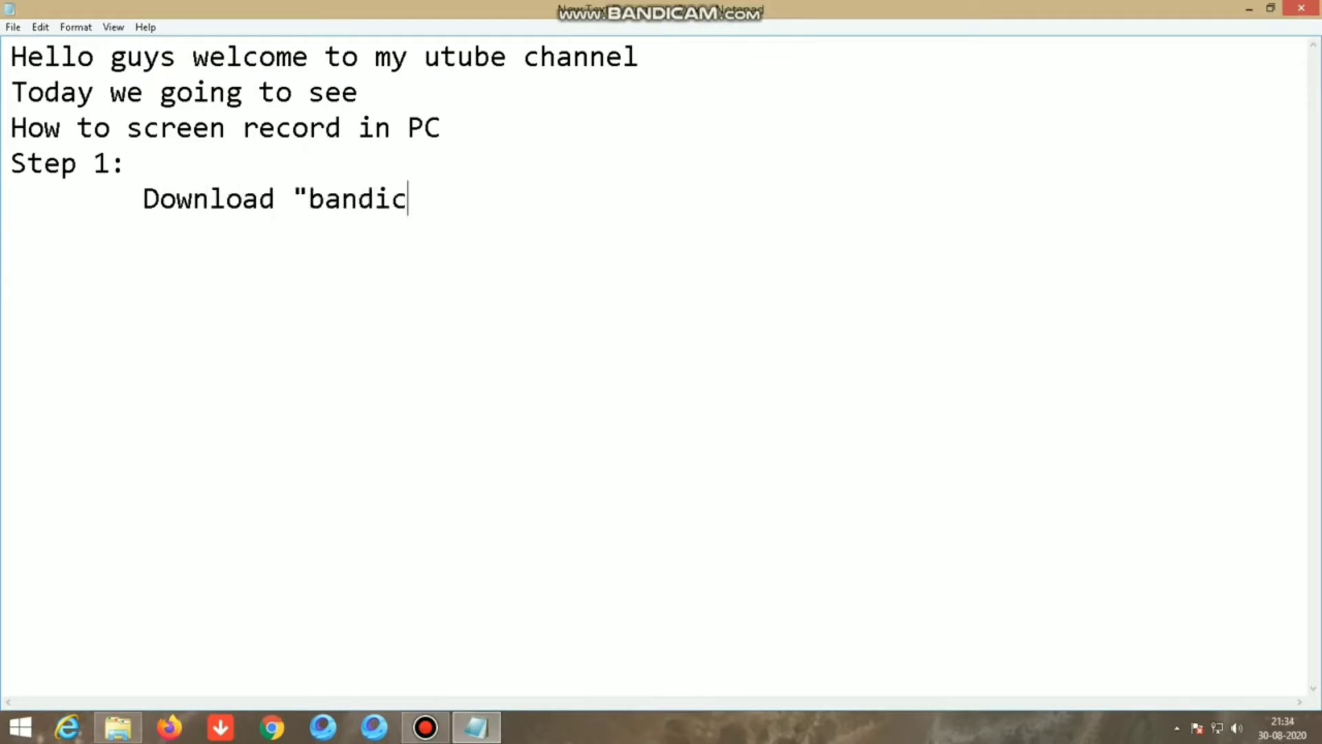
text(am screen r)
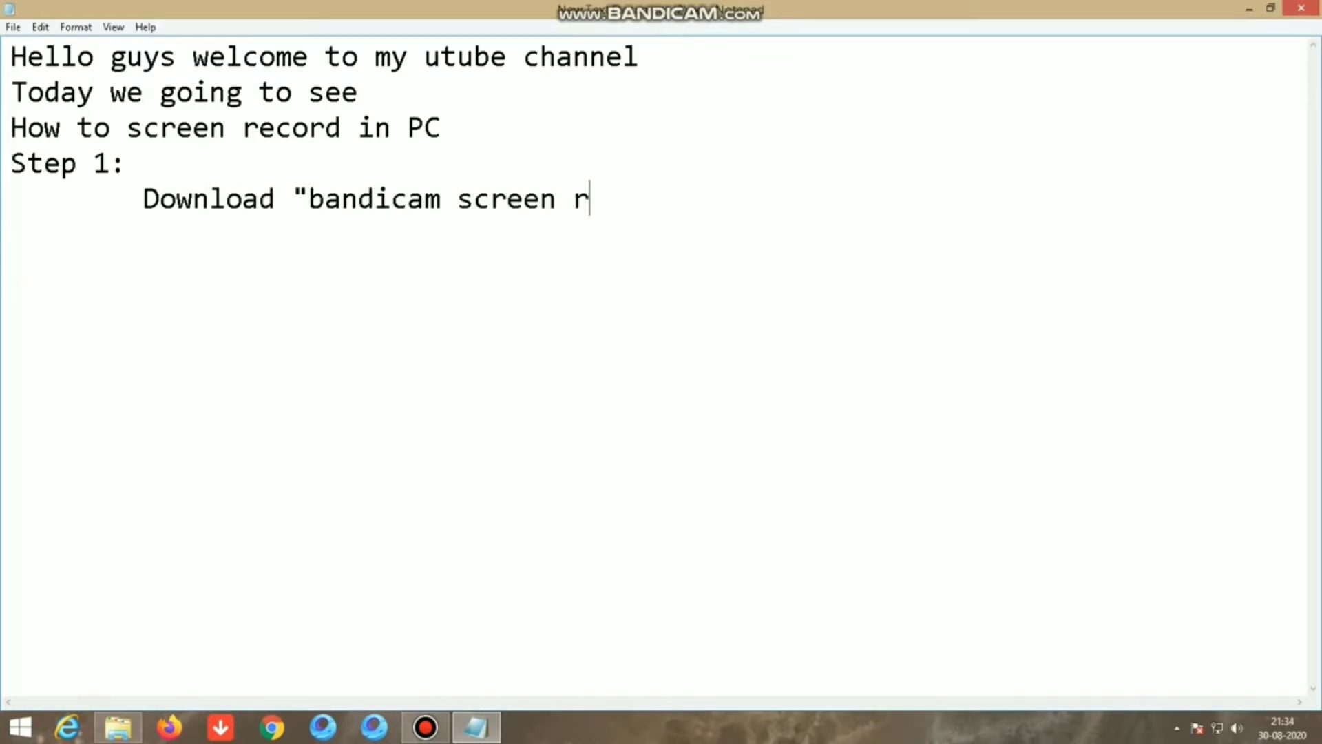
text(ecorder" )
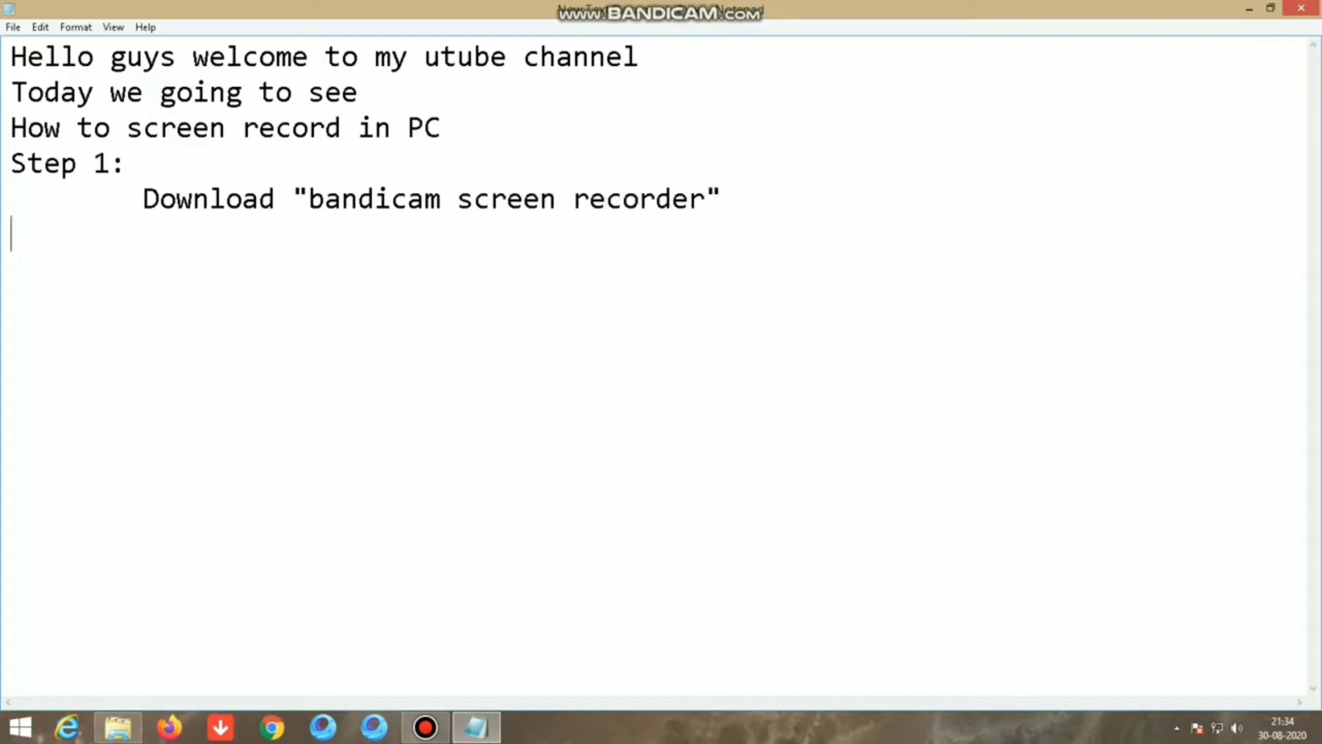
- Add the line "Im using that app for my screen record let see" below the download instruction
text(Im usin)
key(BackSpace)
text(sing )
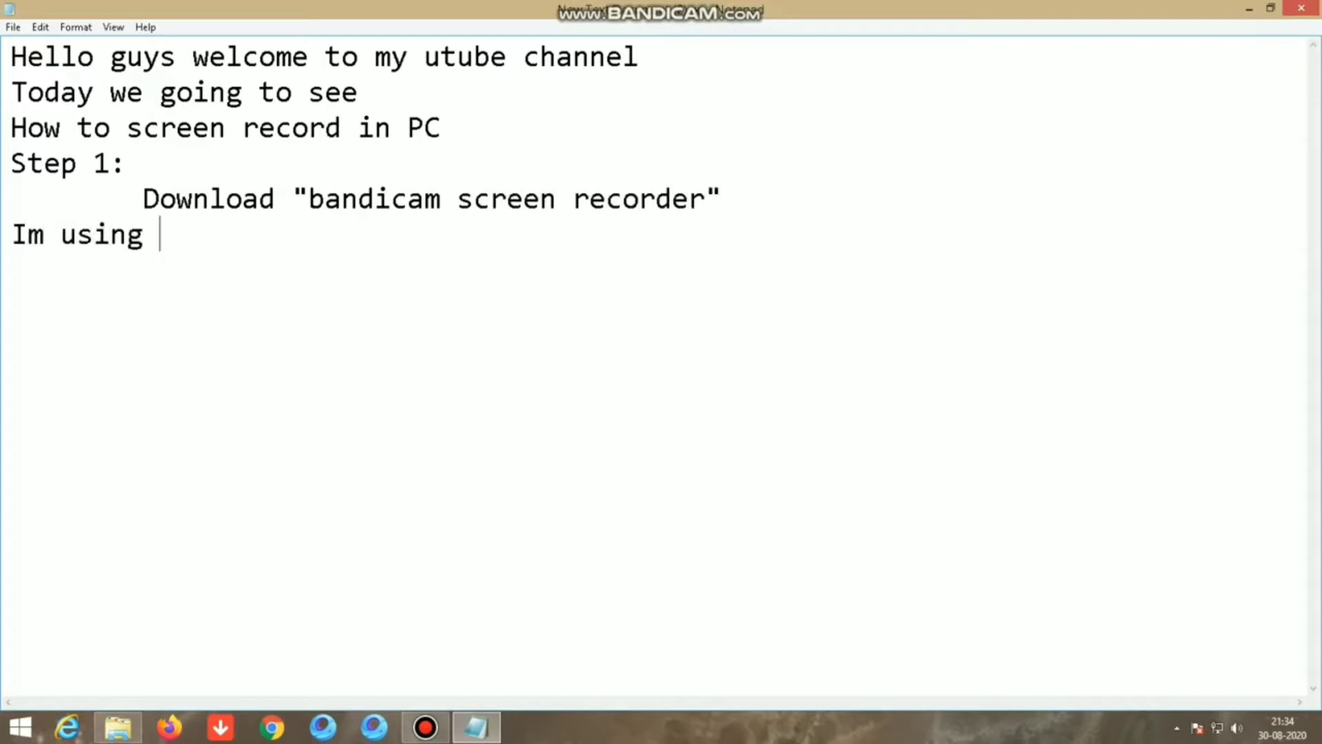
text(that ap)
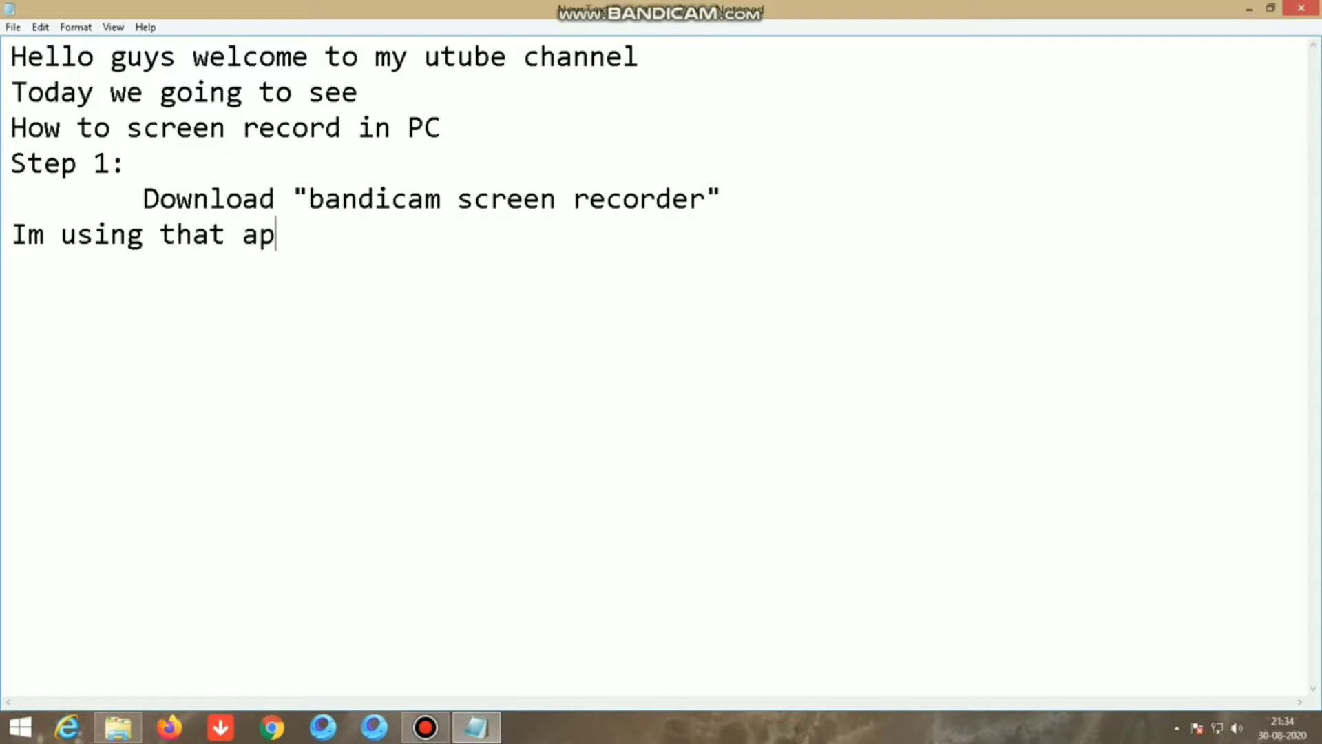
text(p for my)
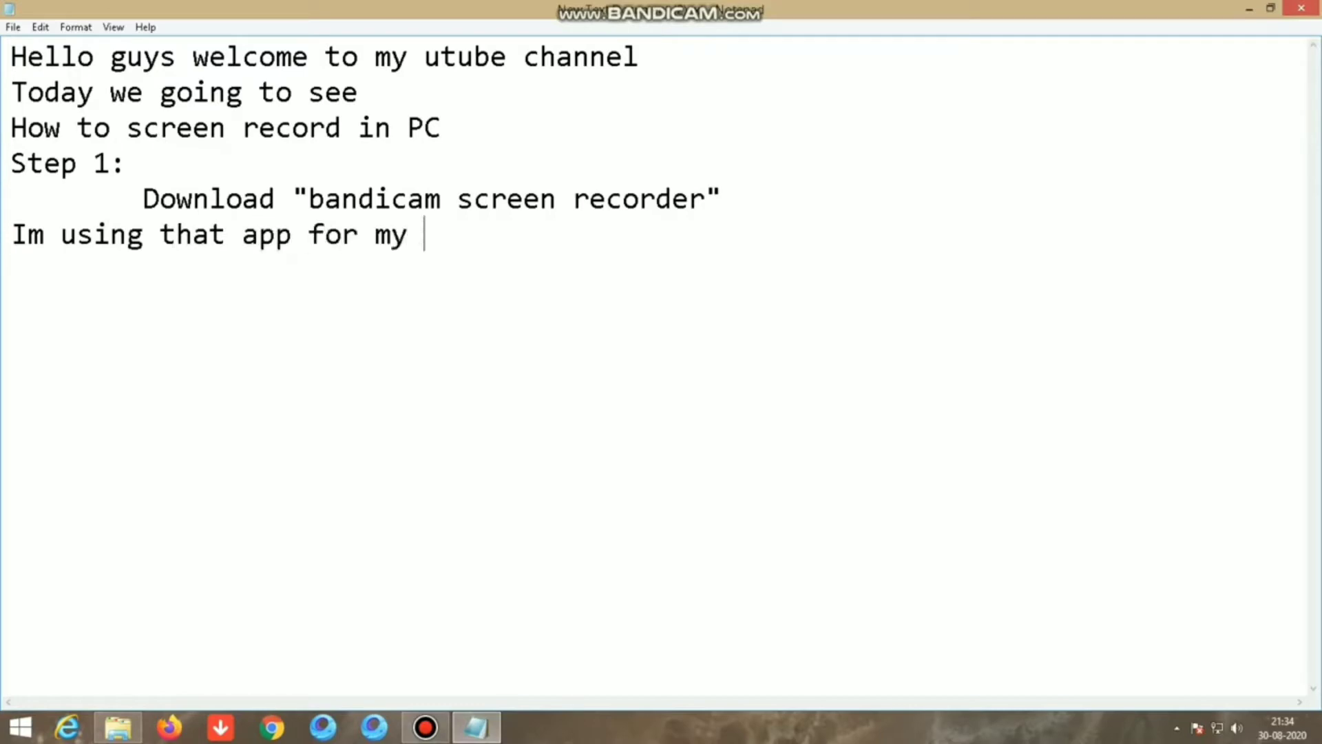
text( screen re)
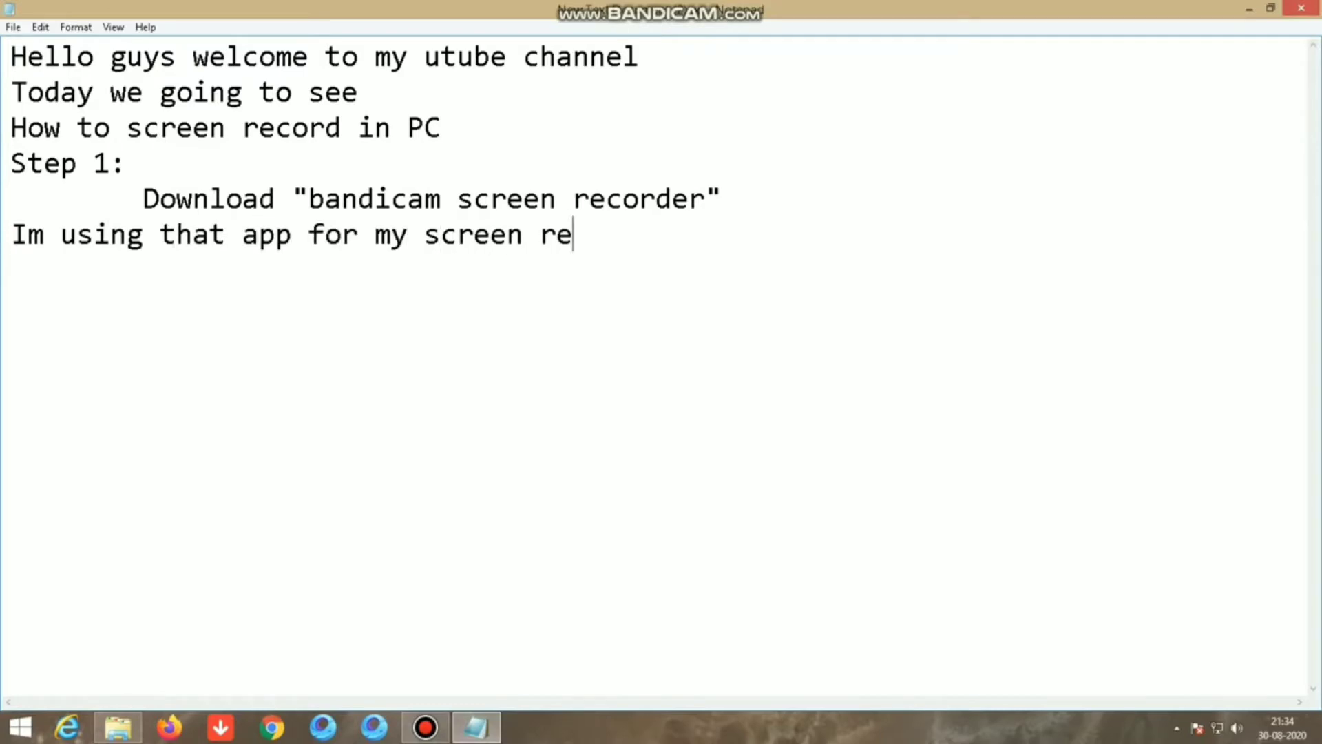
text(cord let)
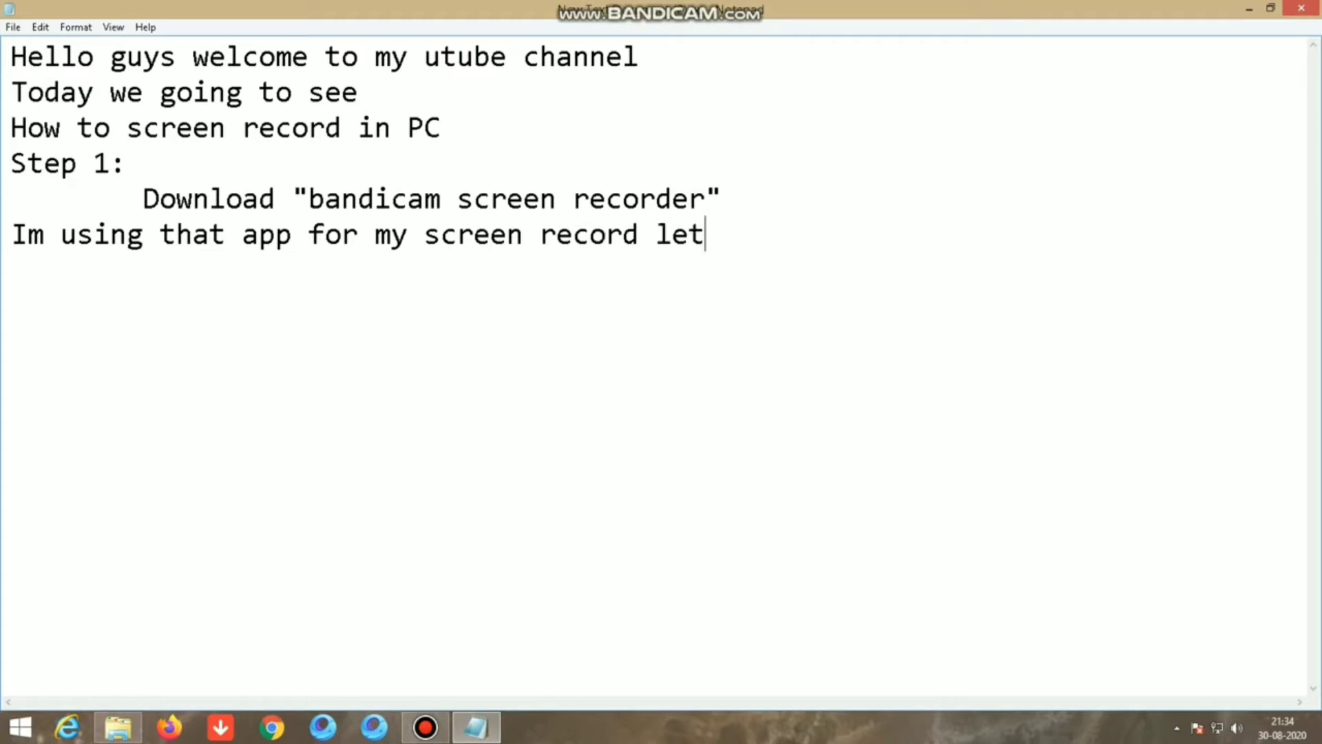
text( see)
- Switch to Chrome, open google.com and search for "bandicam screen recorder"
click(272, 727)
text(google.com)
key(Return)
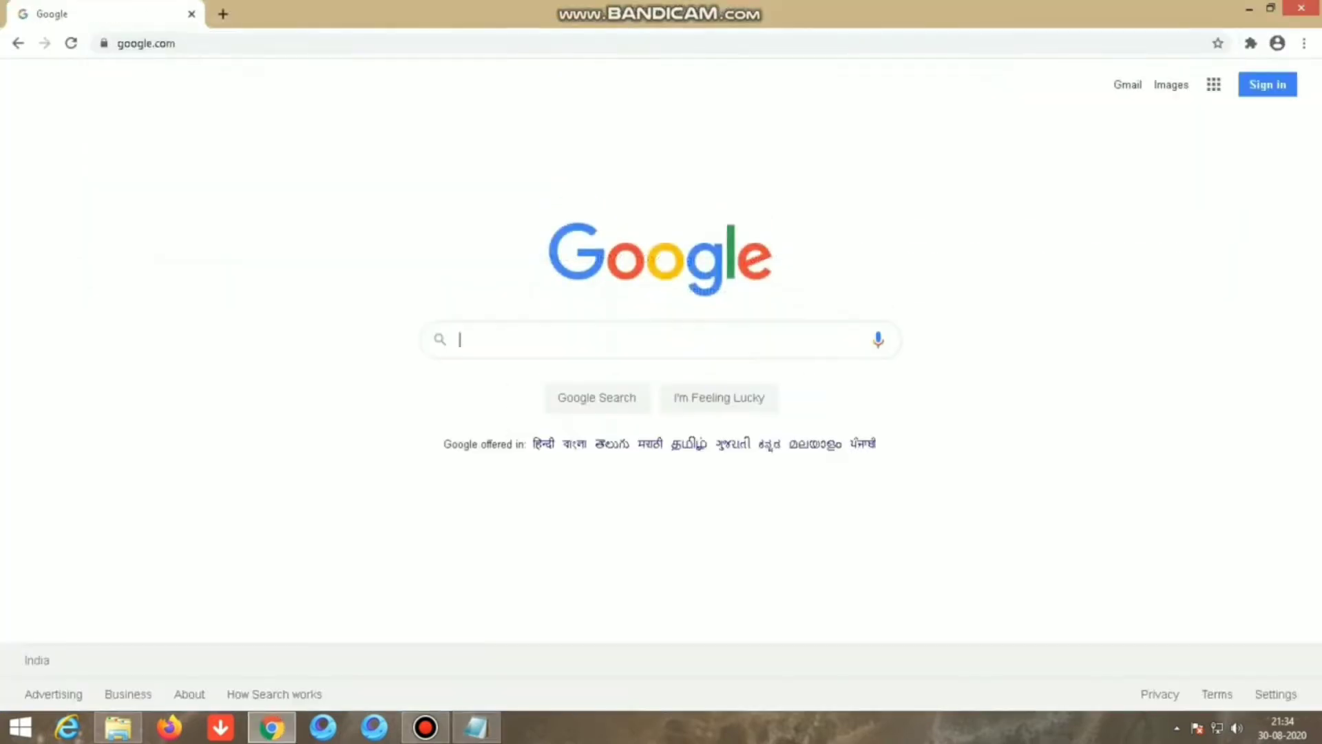
text(bandicam)
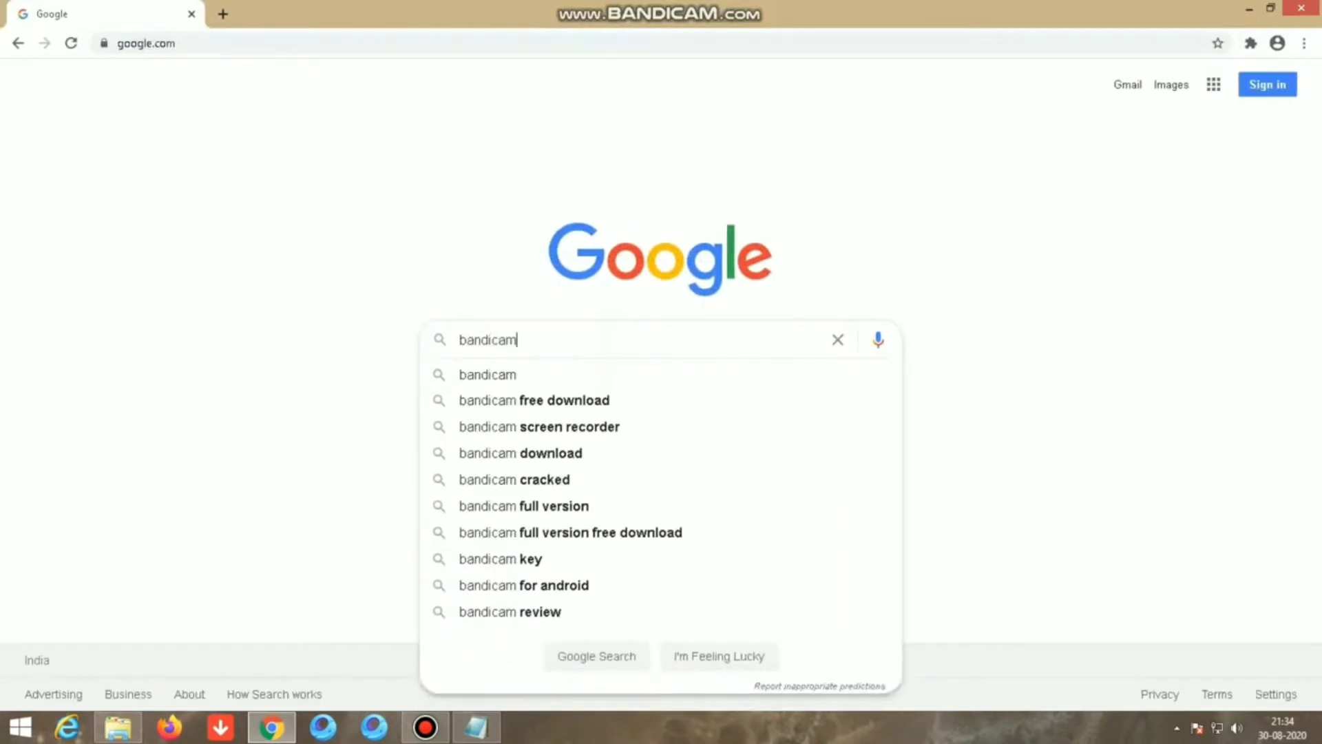
key(Down)
key(Down)
key(Down)
key(Return)
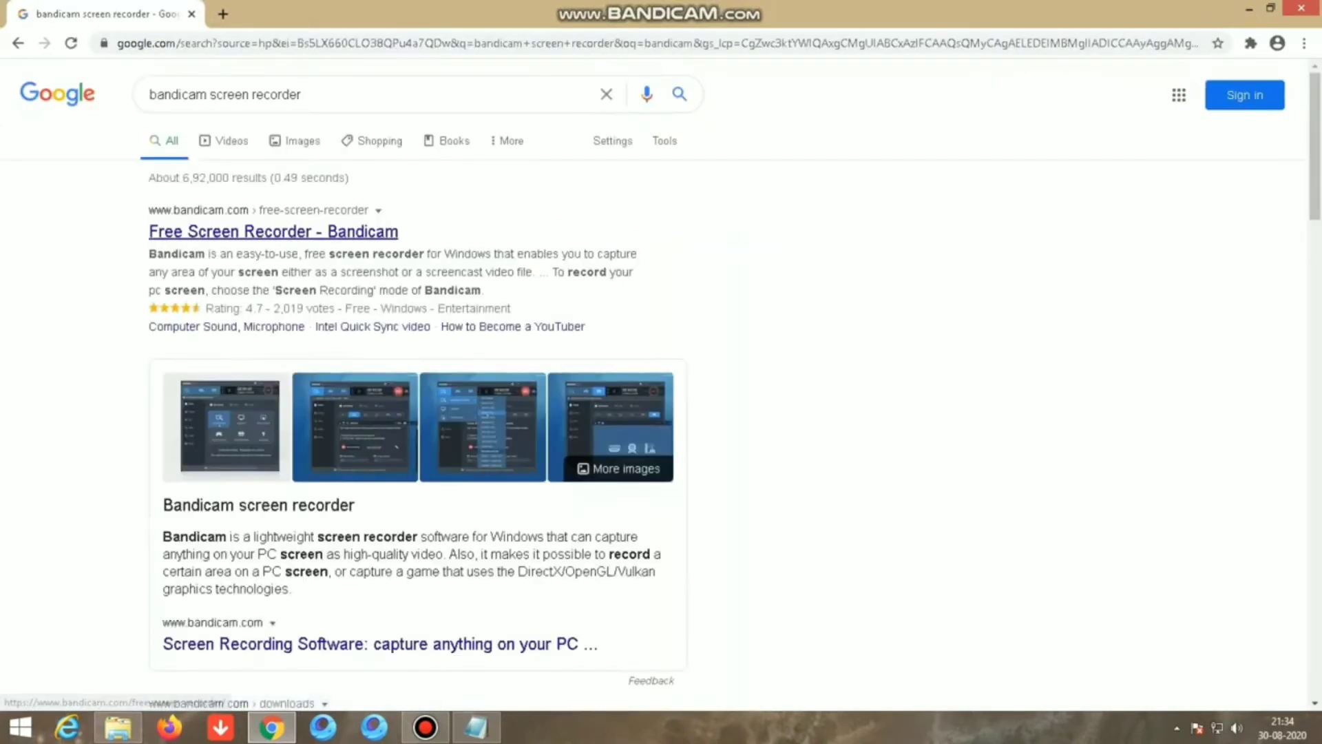
- Start downloading Bandicam from the "Free Screen Recorder - Bandicam" search result and switch back to the Notepad note
click(273, 231)
click(655, 507)
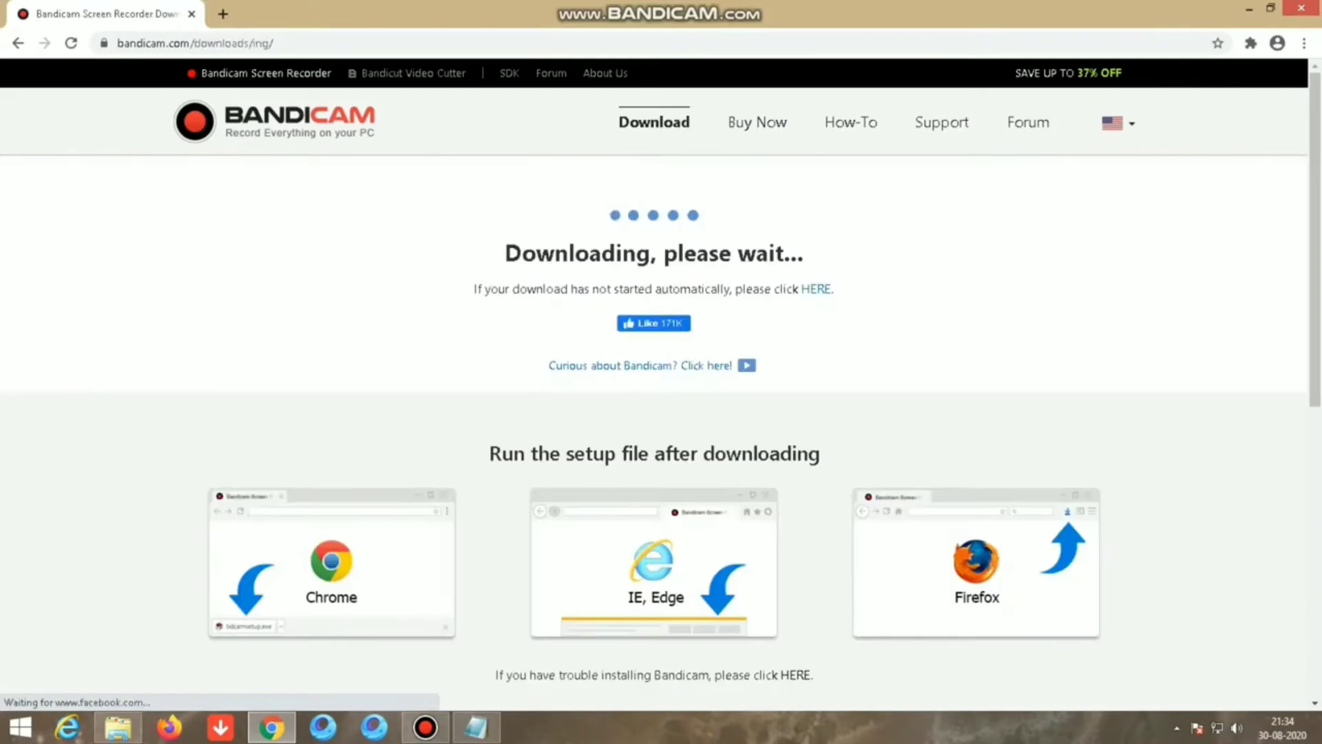
click(476, 727)
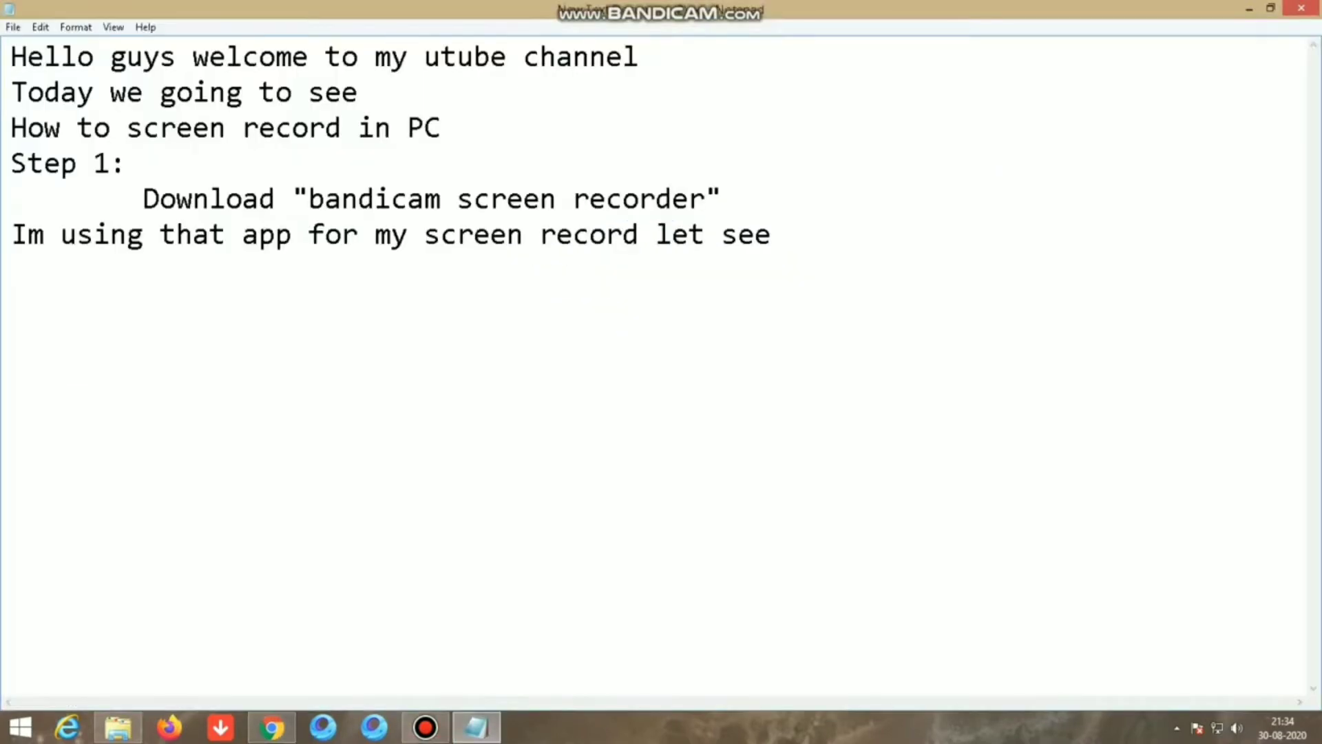
key(Return)
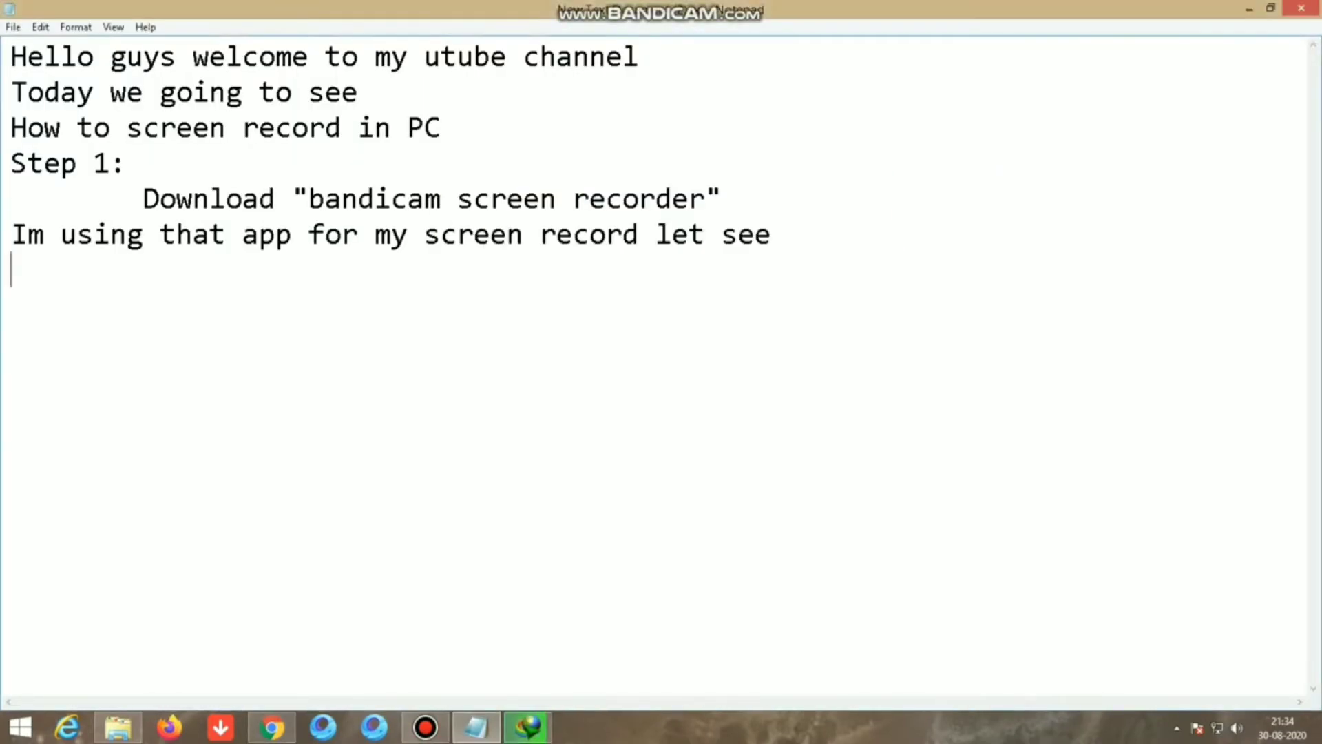
key(BackSpace)
click(802, 414)
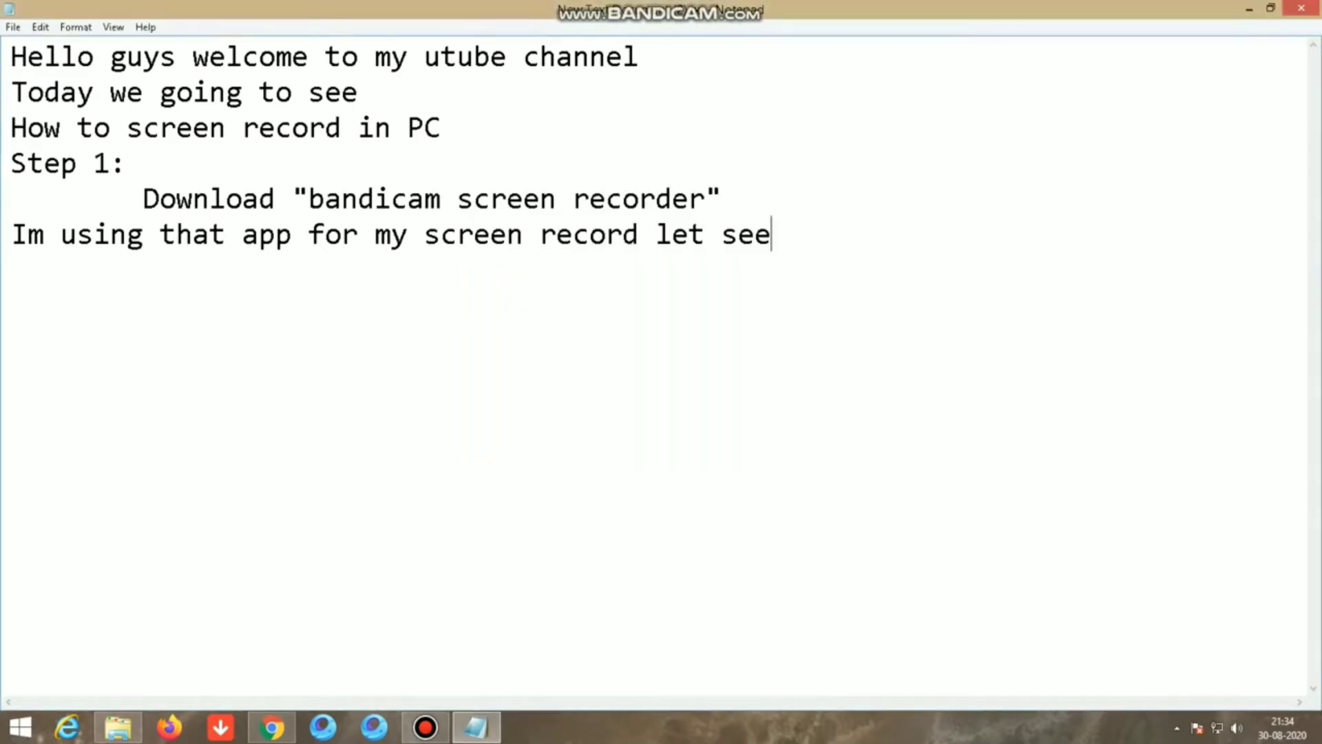
- Add the line "i have already installed so i show u how to use it" at the end of the note
key(Return)
text(i have)
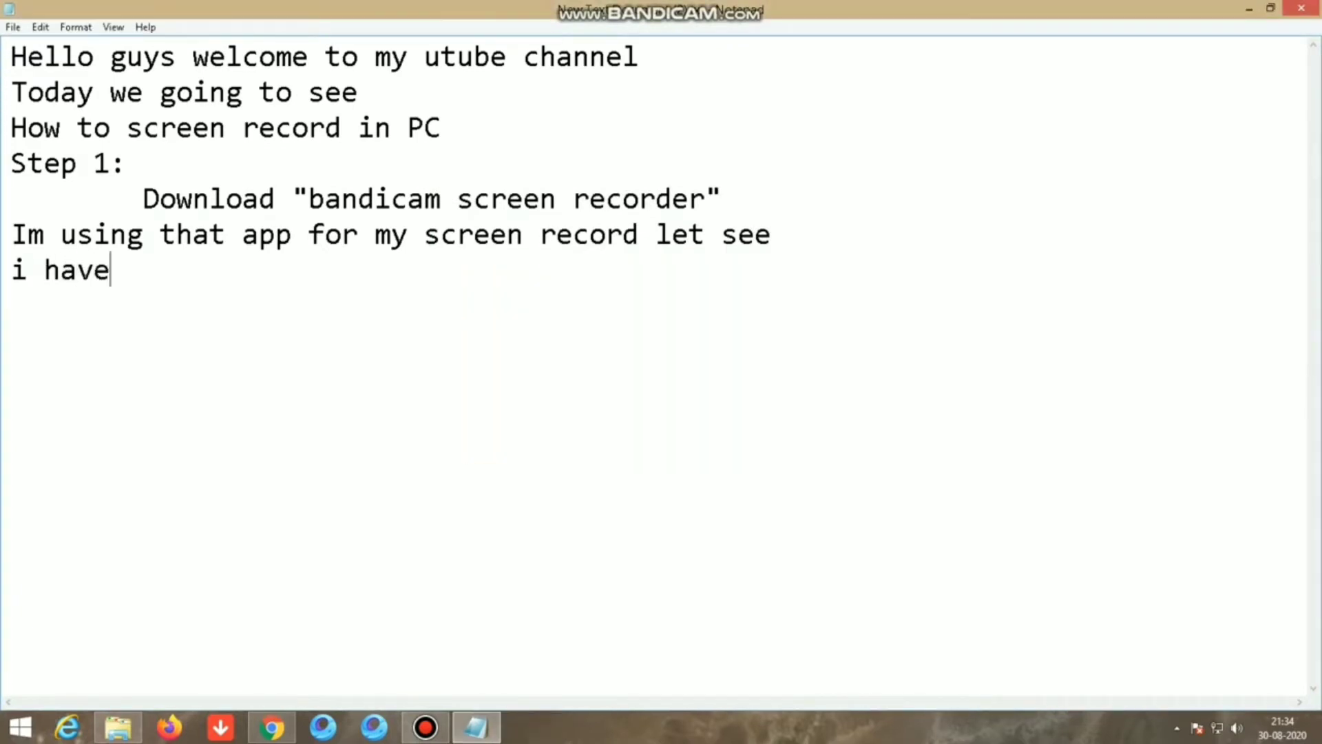
text( already i)
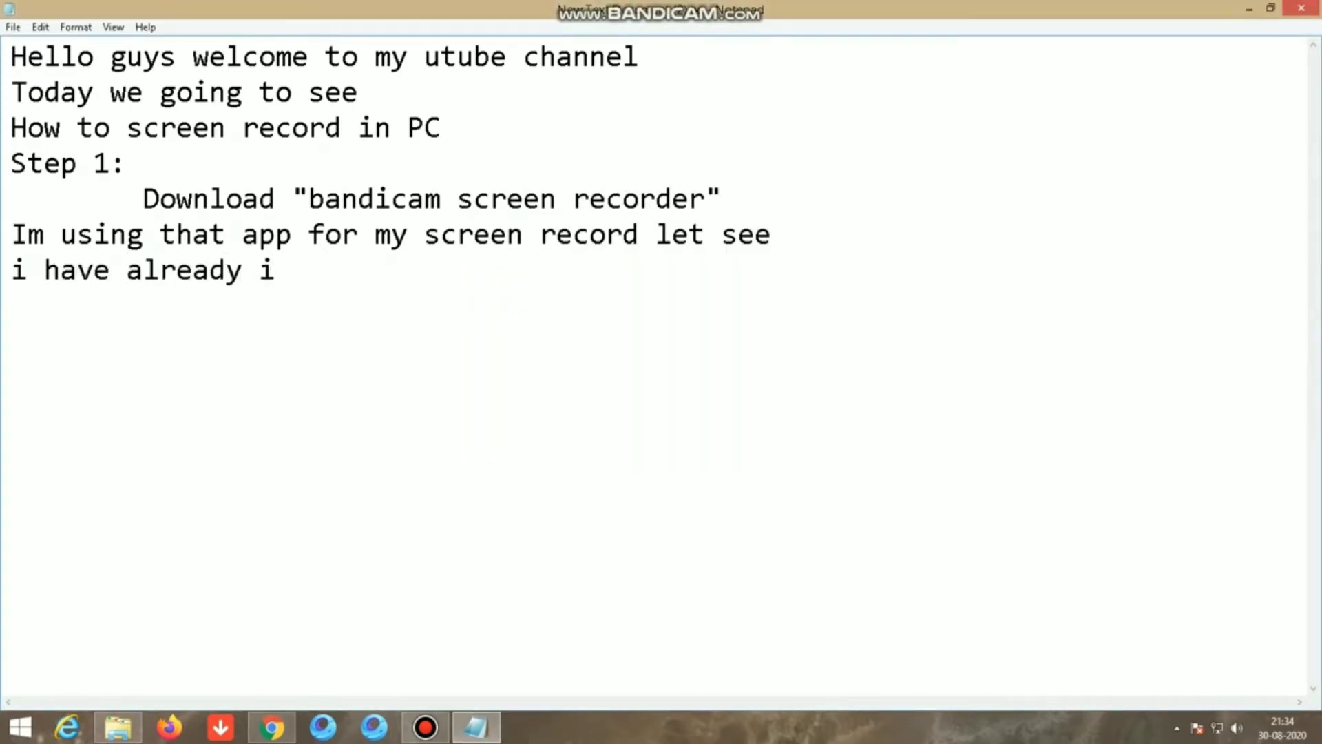
text(nstalled)
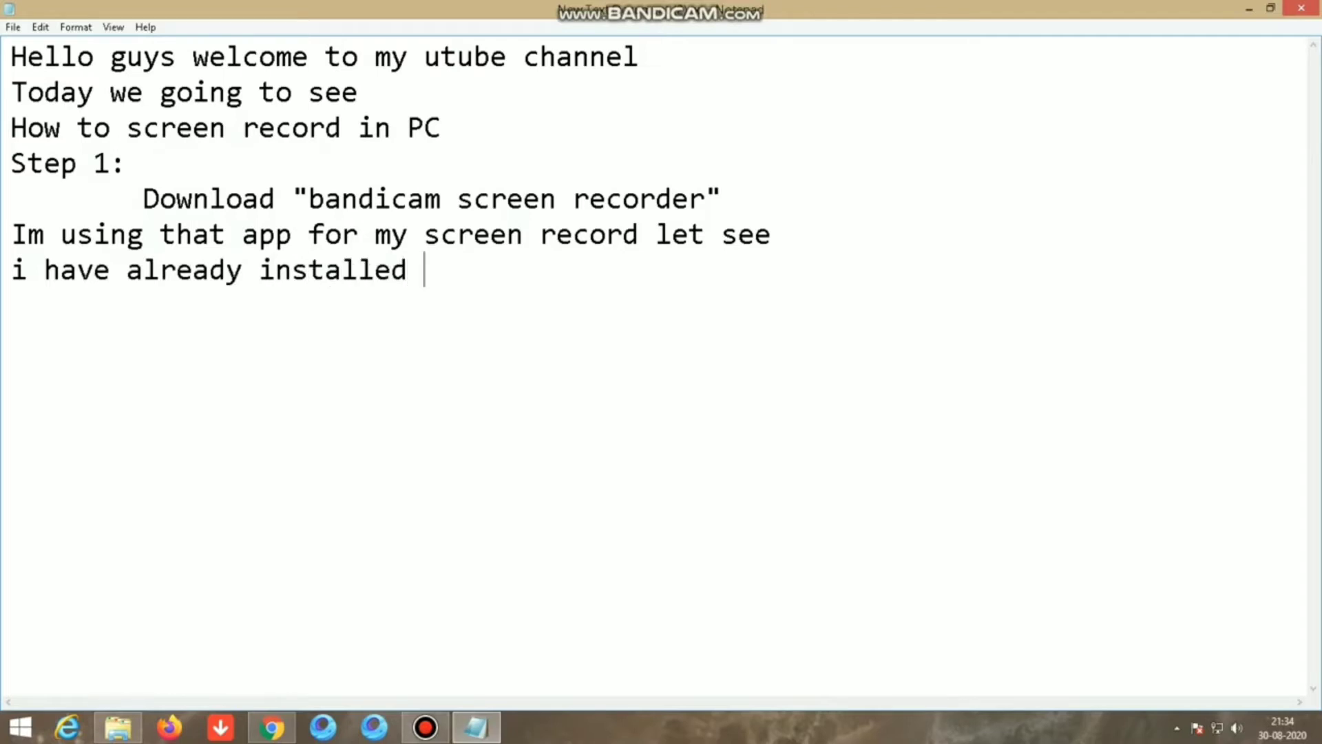
text( so i ca)
key(BackSpace)
text(show u )
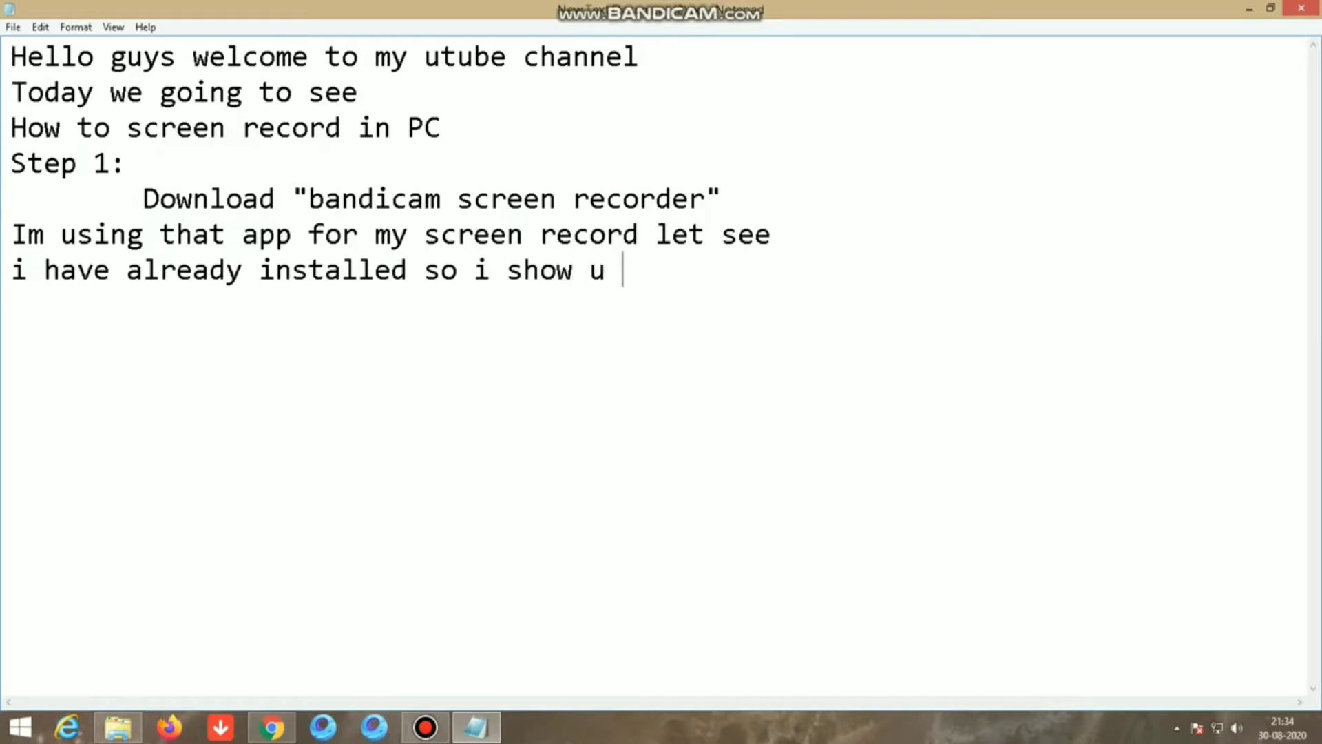
text(how to use)
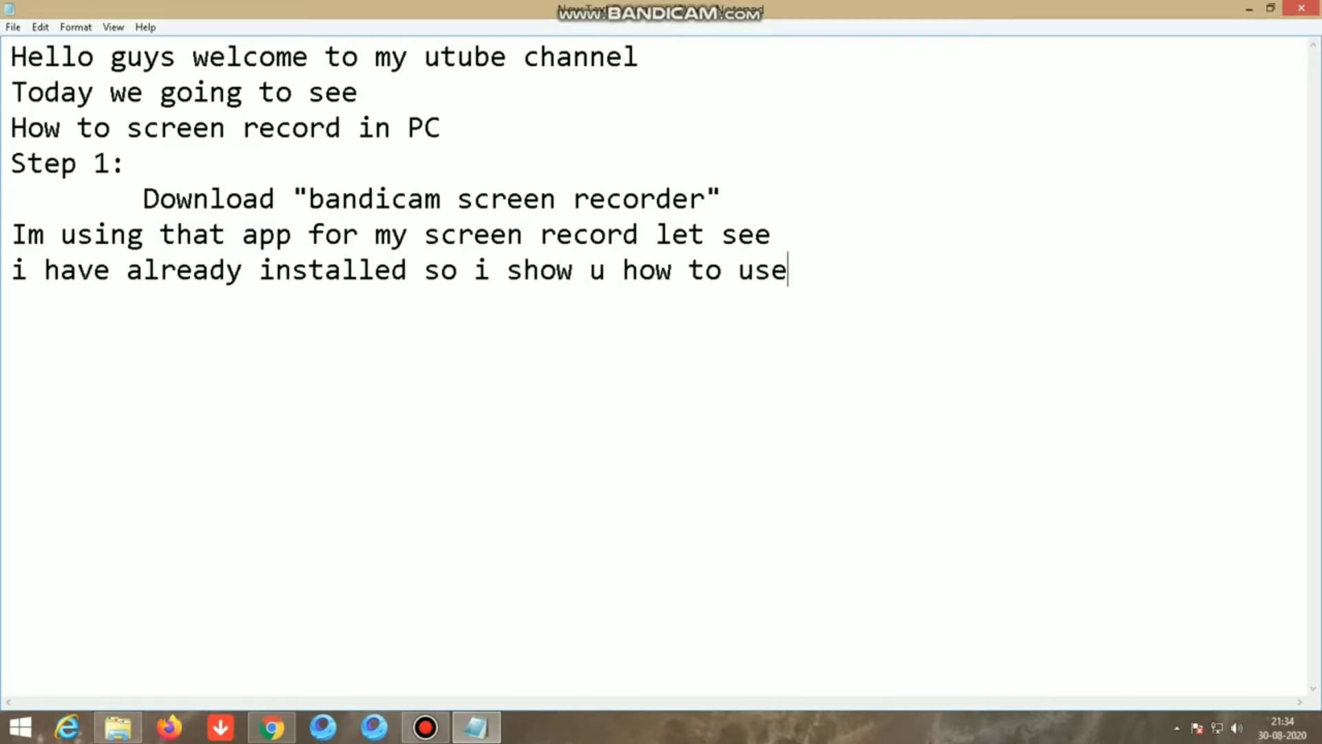
text( it)
- Add the line "then install the downloaded app" at the end of the note
key(Return)
text(if u)
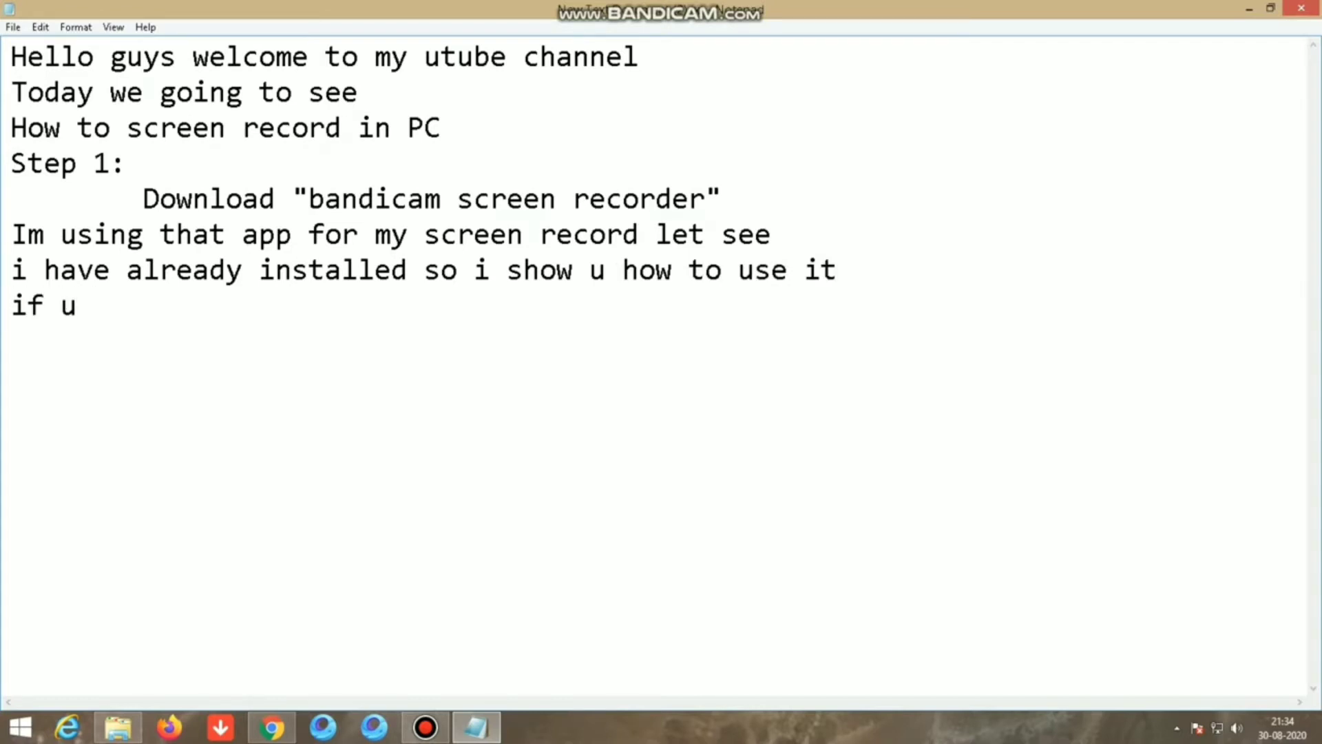
key(BackSpace)
key(BackSpace)
key(BackSpace)
key(BackSpace)
text(the)
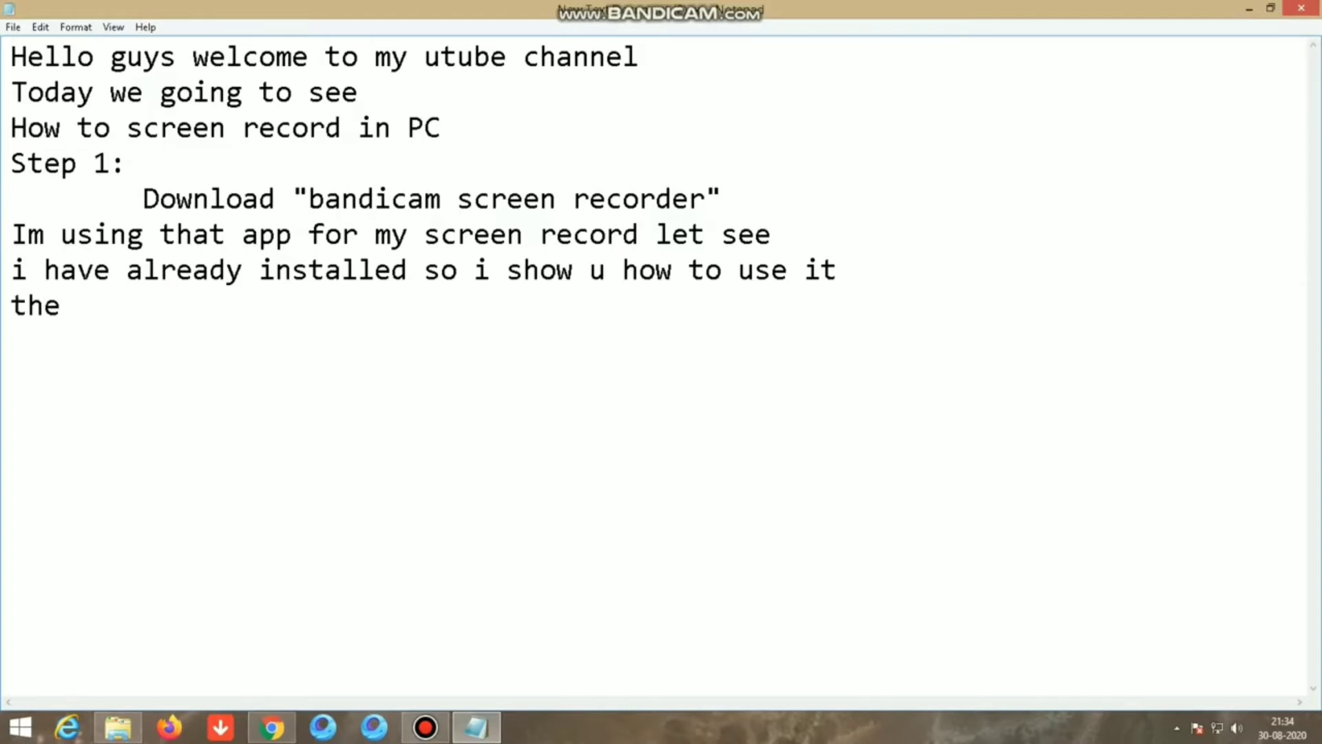
text(n install t)
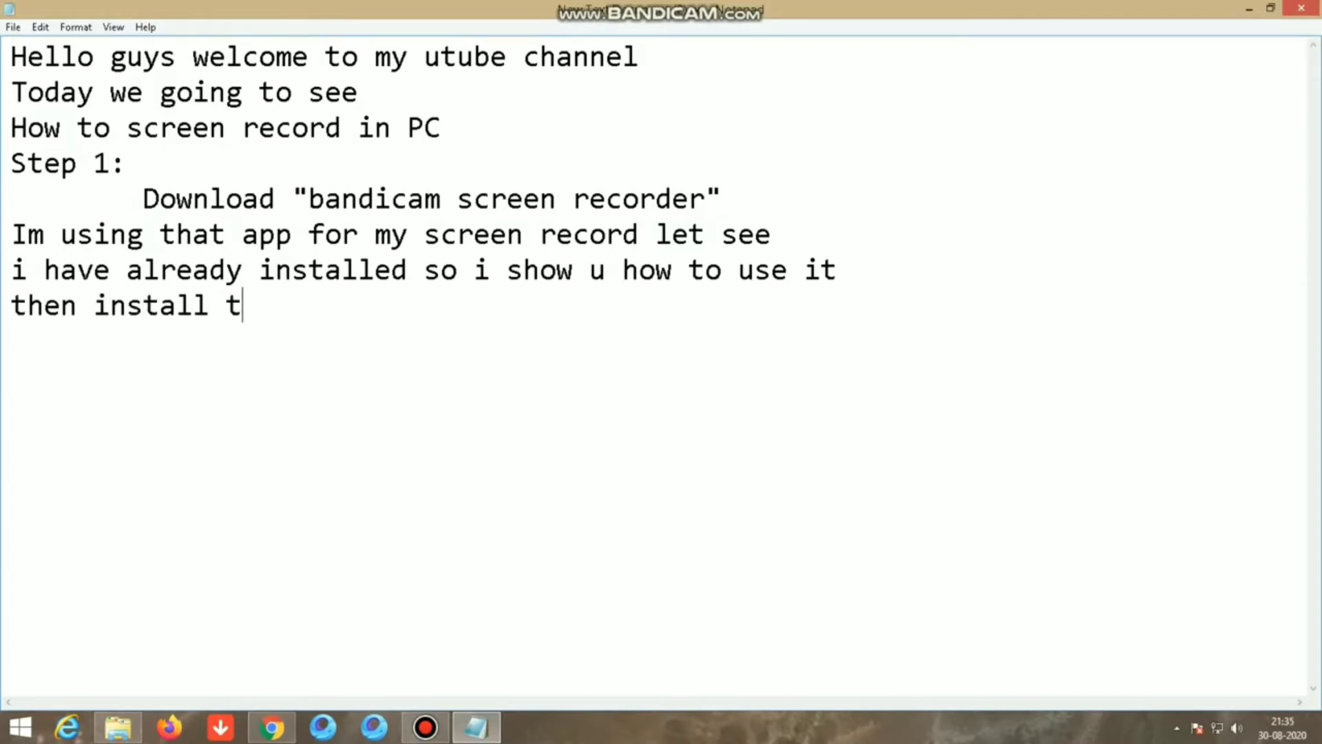
text(he downloaded app )
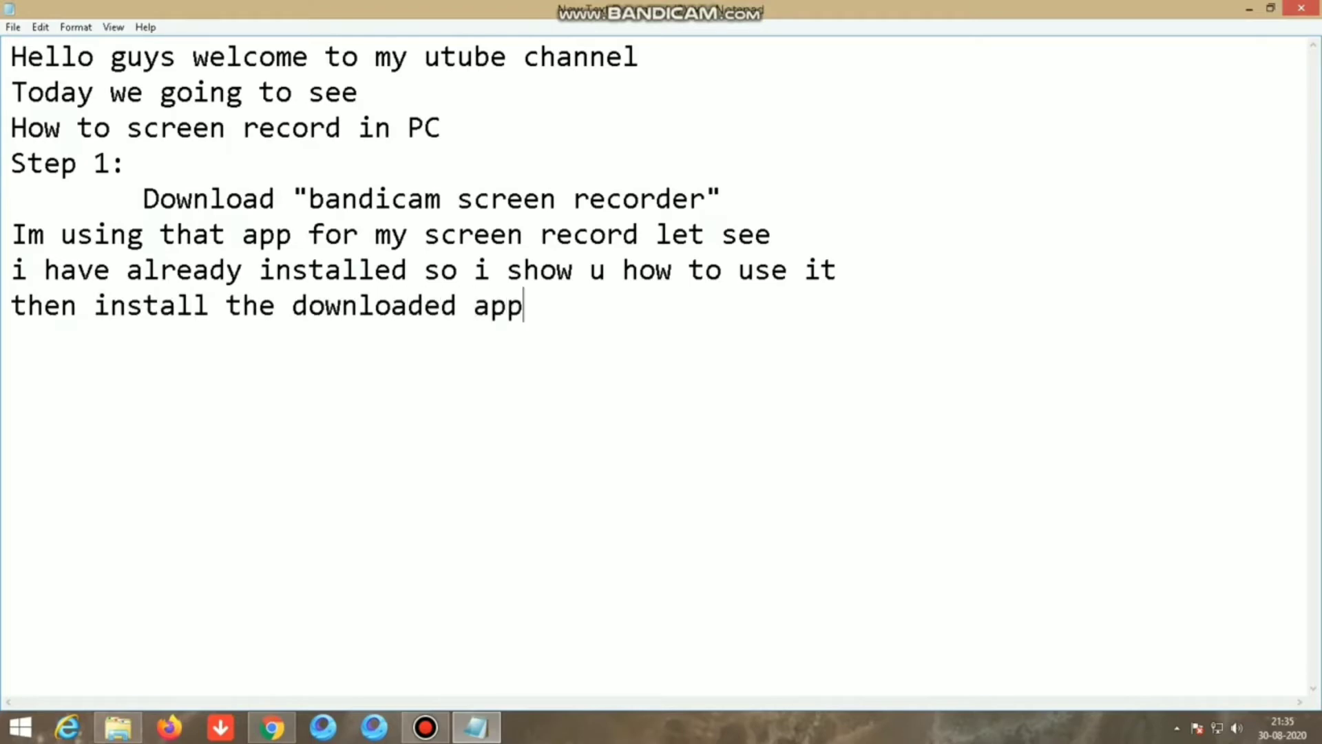
- Add the line "now open the bandicam app" to the note and minimize the File Explorer window behind Bandicam
text(now open the ba)
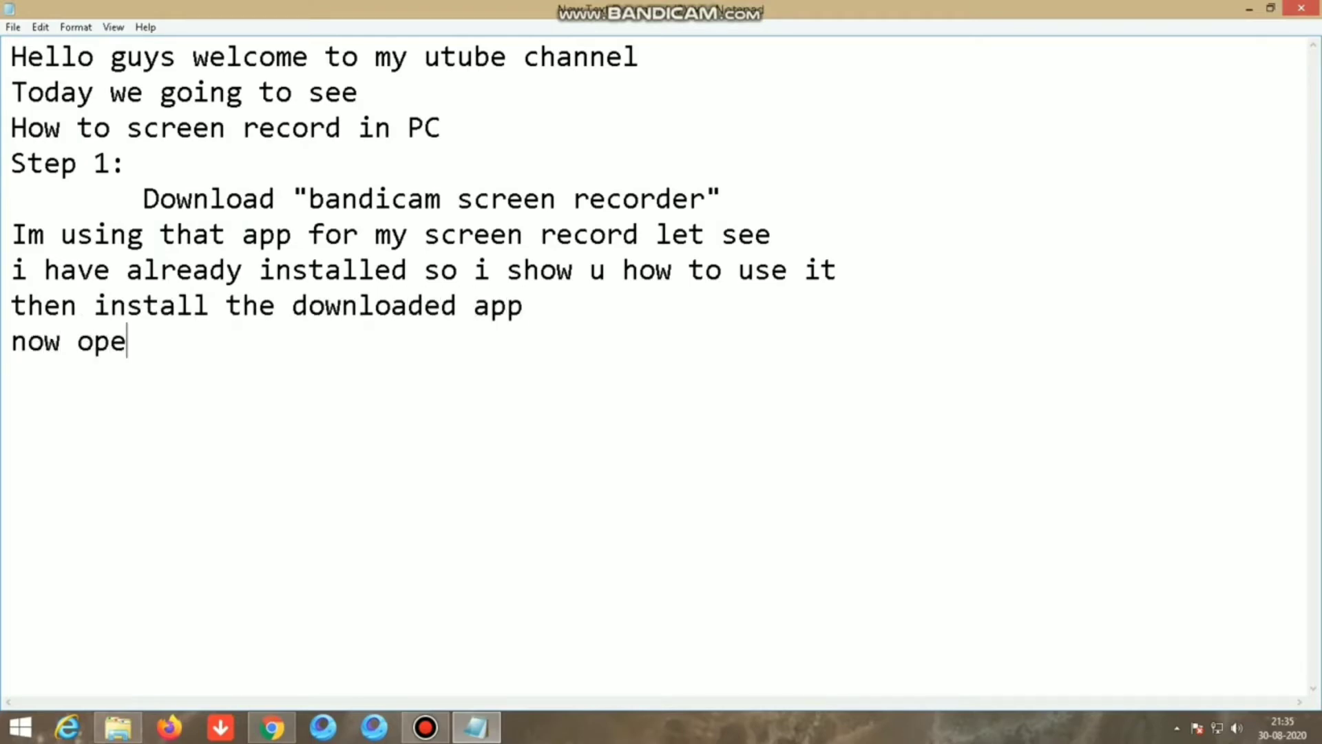
text(ndicam app)
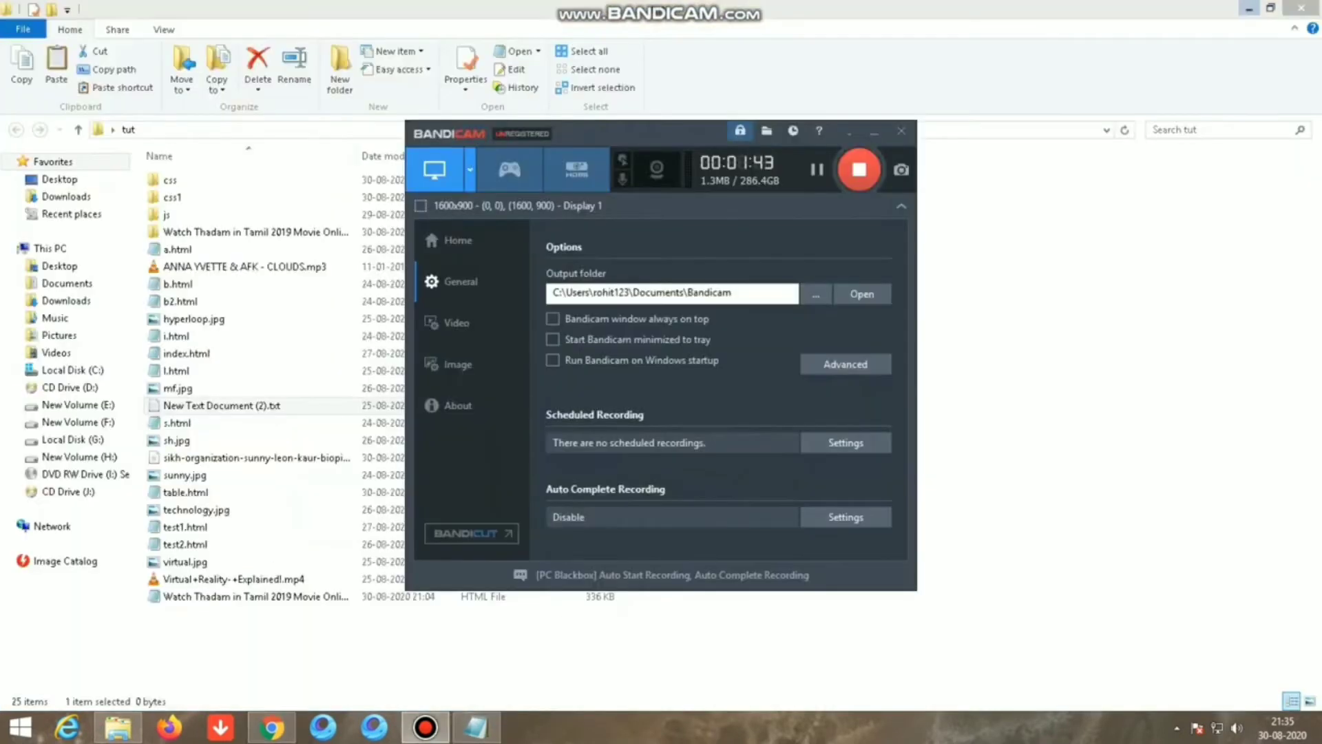
click(1248, 8)
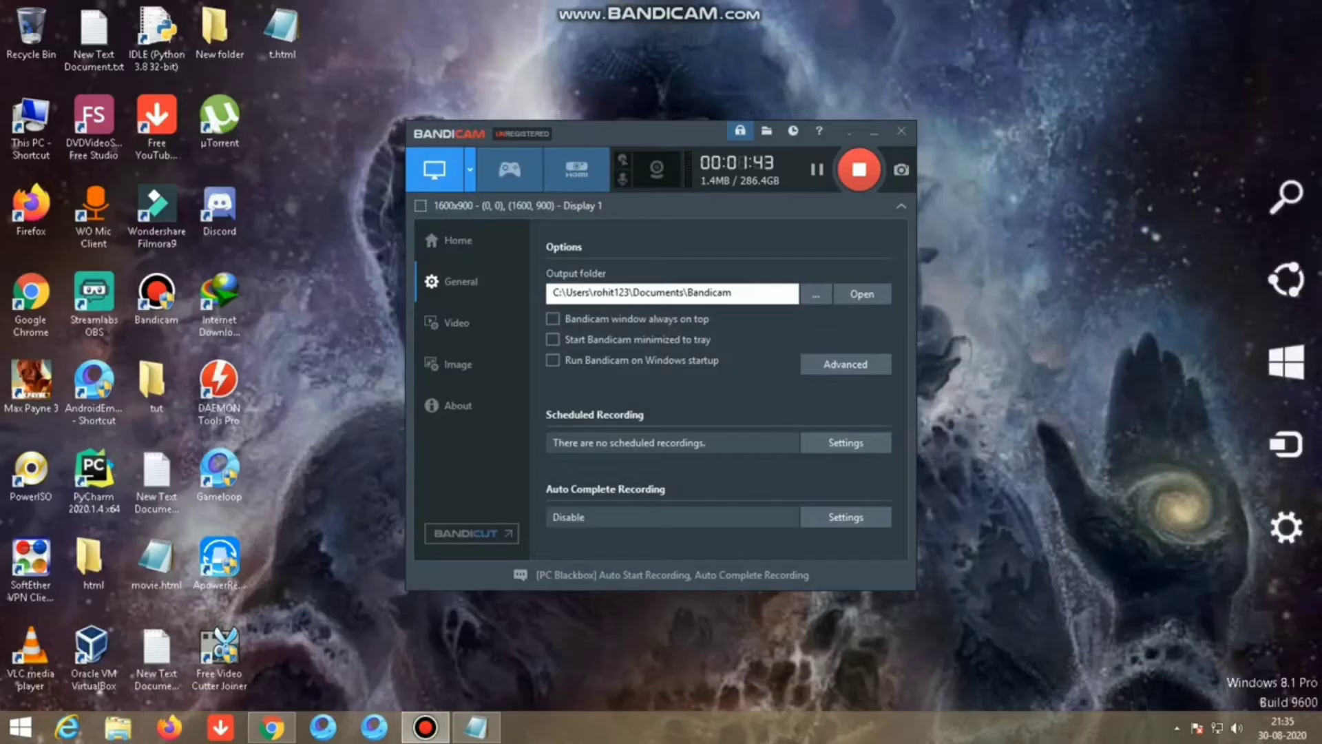
- Minimize the Bandicam window to point out its desktop shortcut and restore the window
click(874, 130)
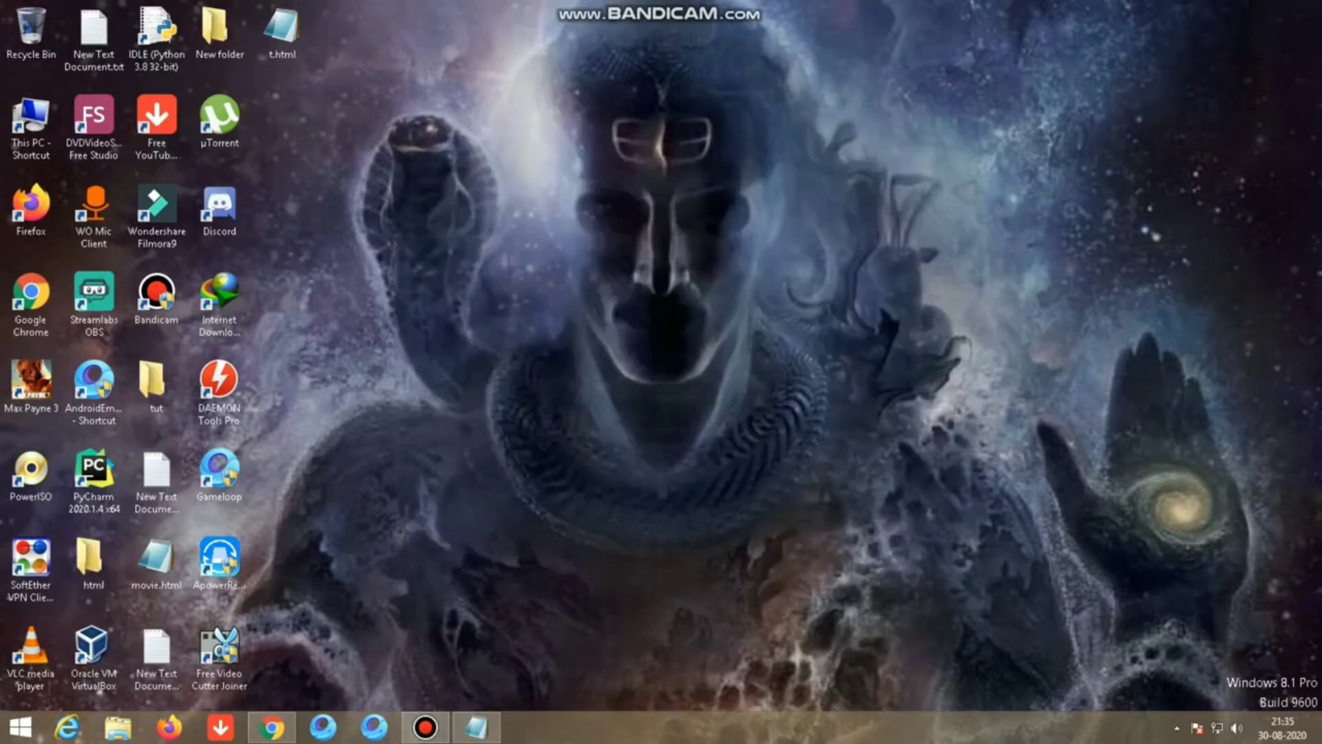
click(157, 299)
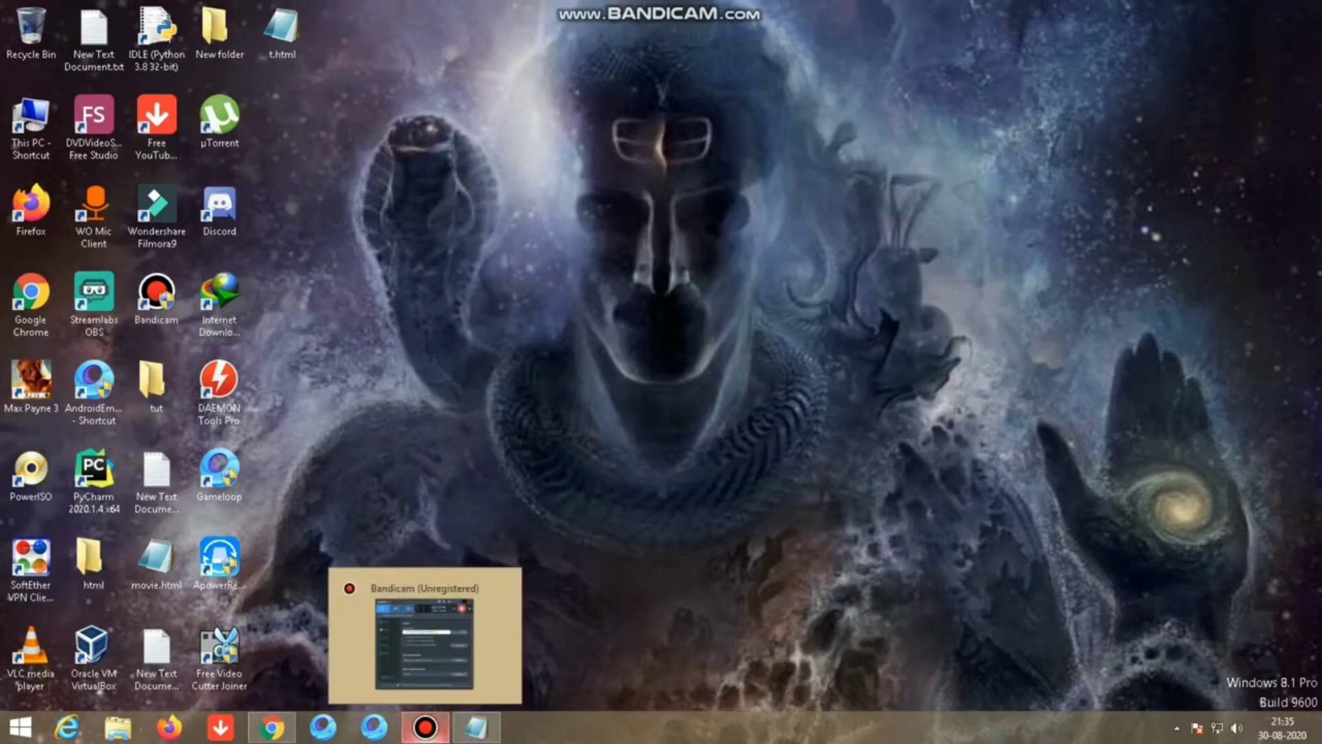
click(425, 727)
mouse_move(477, 727)
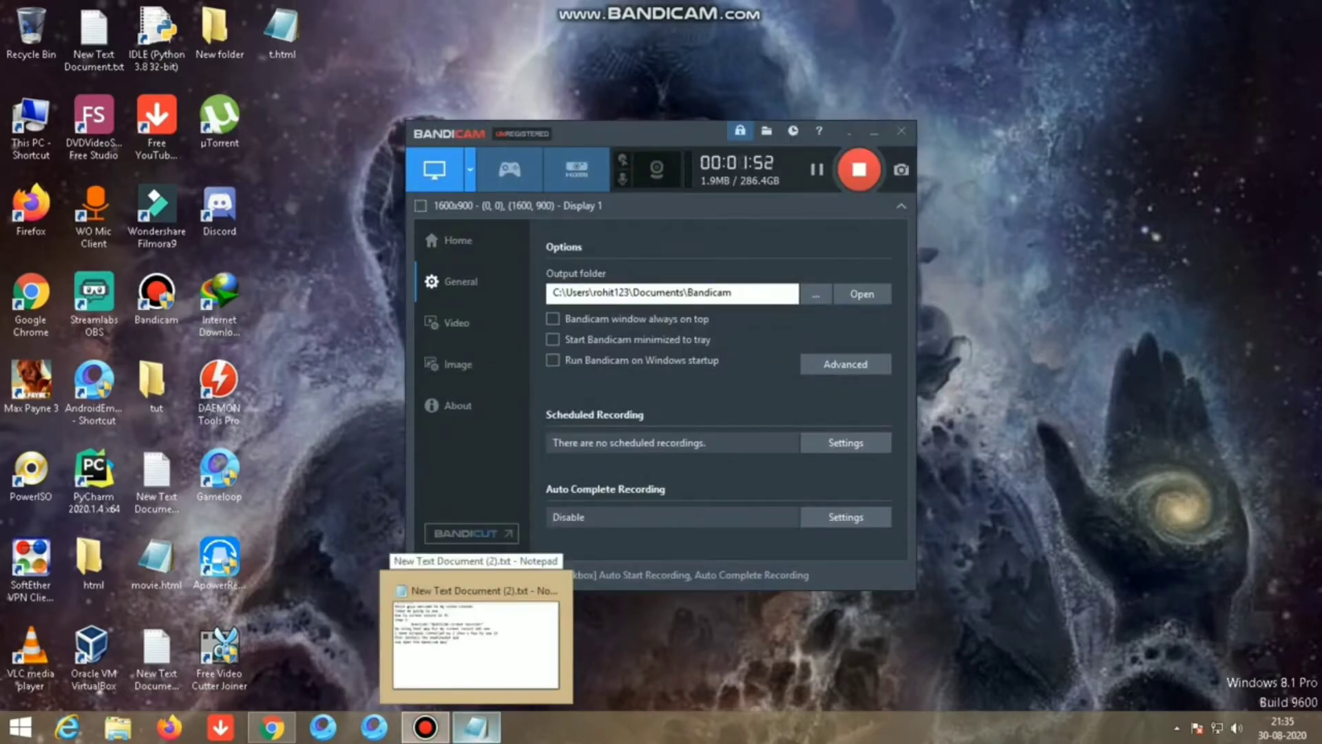
- Switch to the Notepad note and add the line "Already im using it" at the end
click(476, 727)
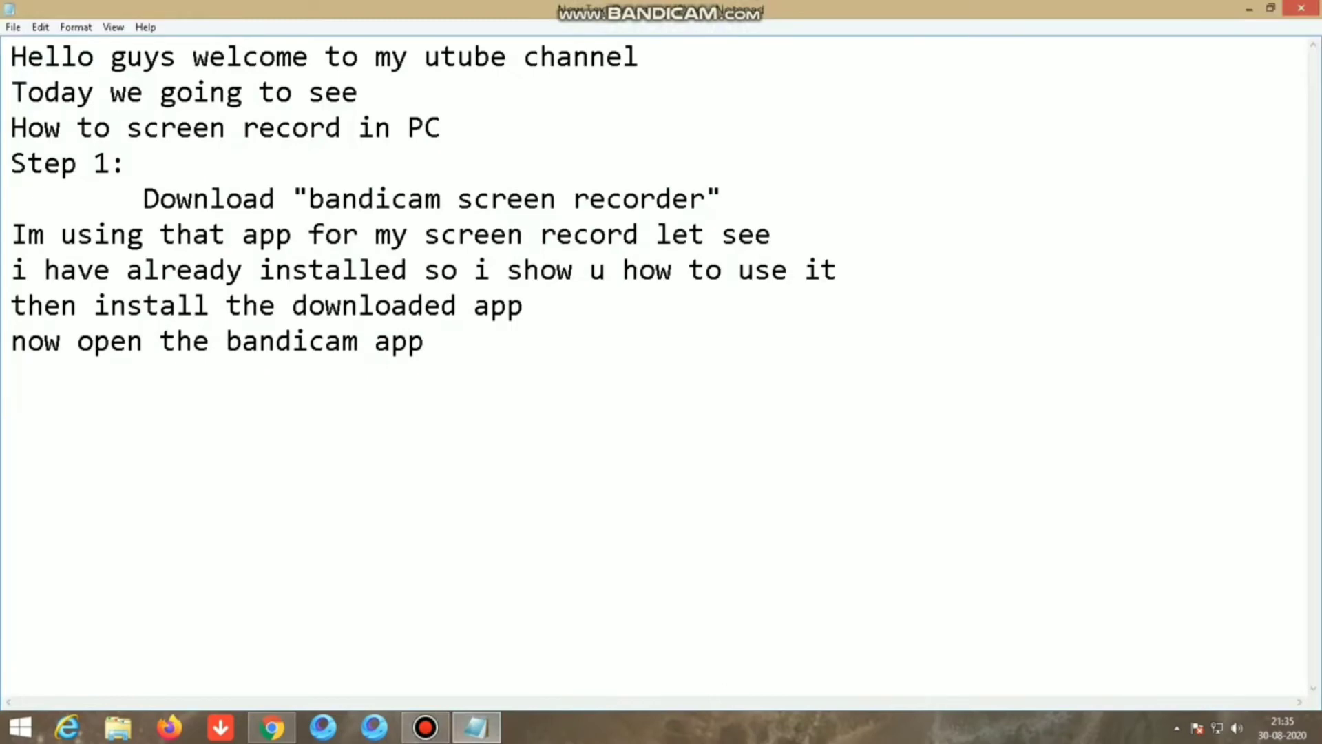
text(Alread)
key(BackSpace)
text(ready)
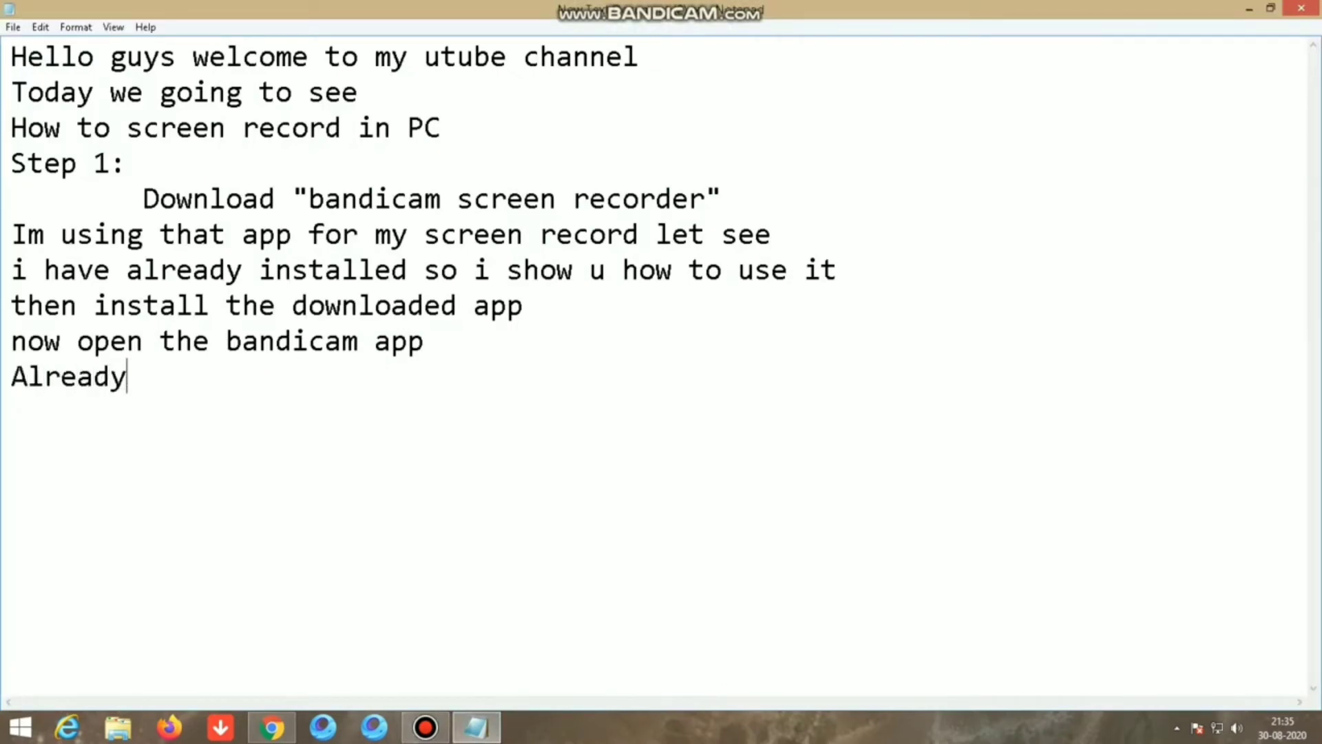
text( im using it)
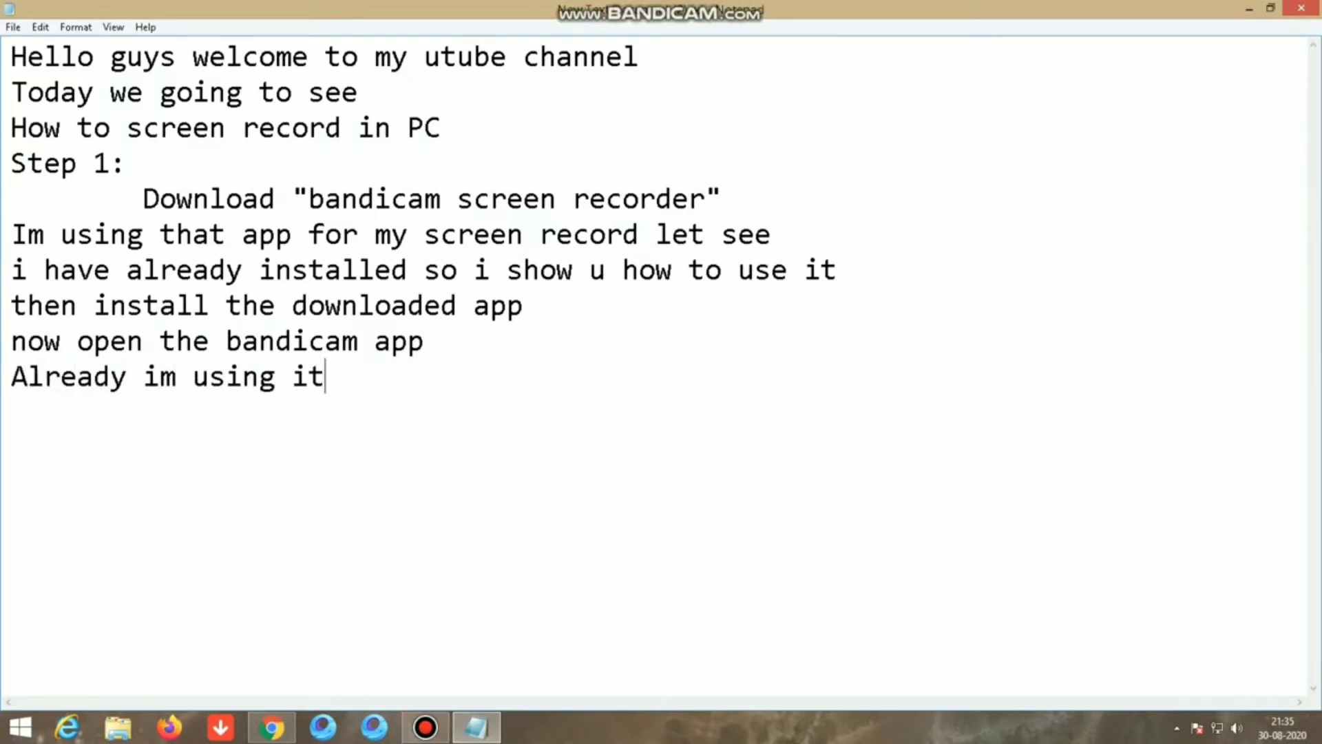
- Switch to Bandicam and show the available screen recording modes, including Rectangle on a screen and Fullscreen
click(425, 728)
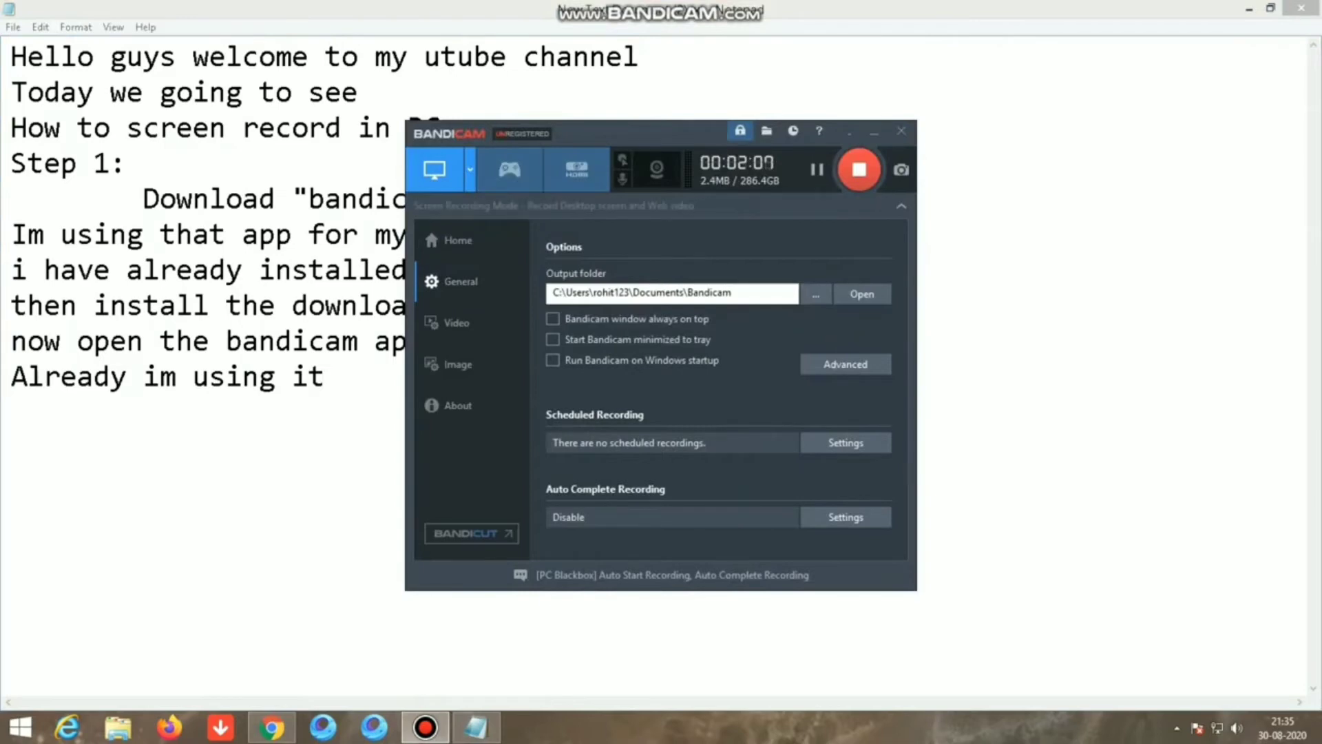
click(435, 169)
mouse_move(507, 303)
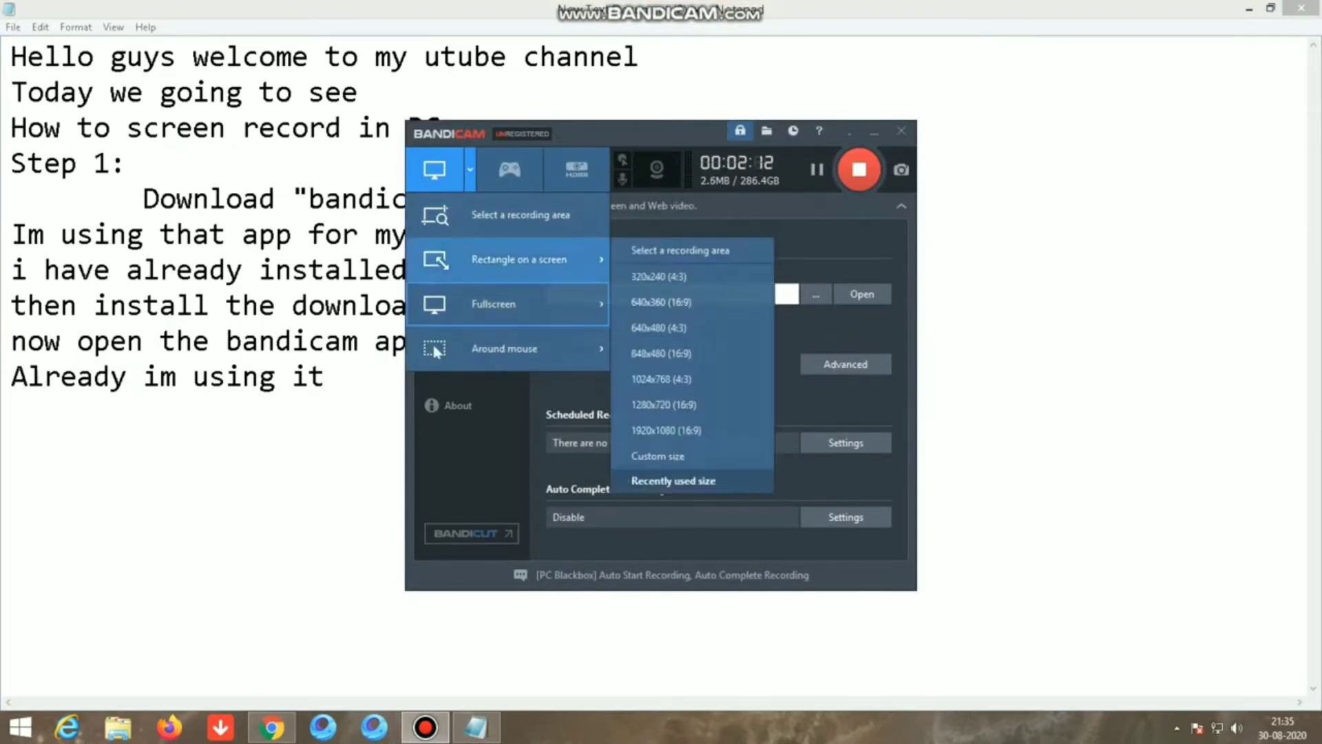
- Return to the note and, after a blank line, add the lines "Select that tab" and "set fullscrenn"
click(11, 411)
text(S)
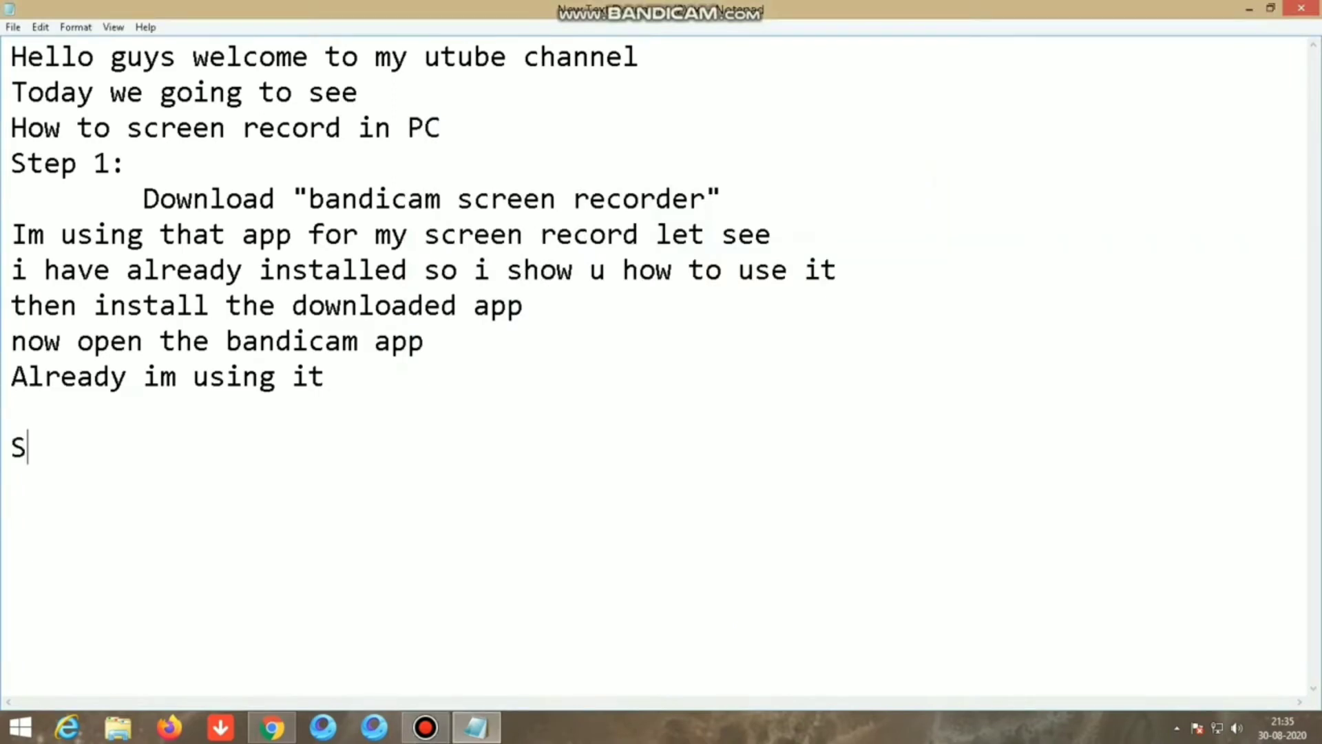
text(elect that )
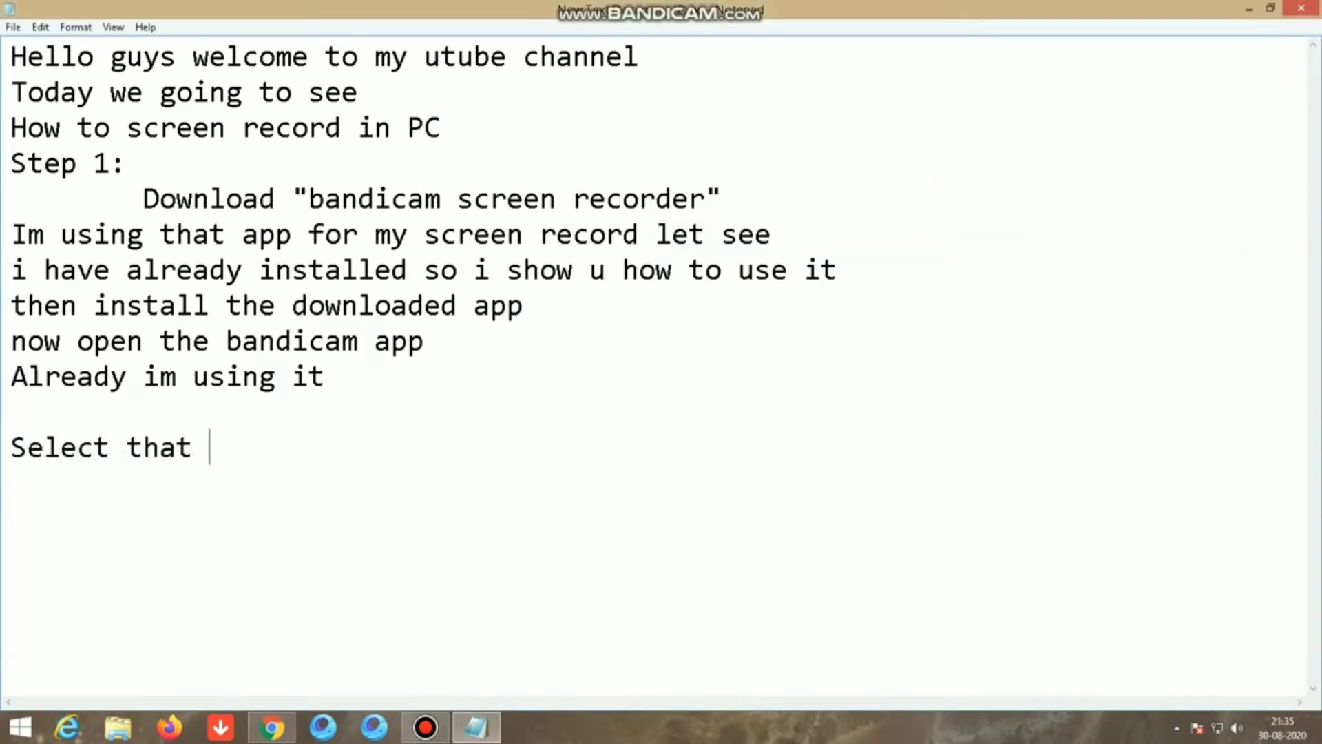
text(tab se)
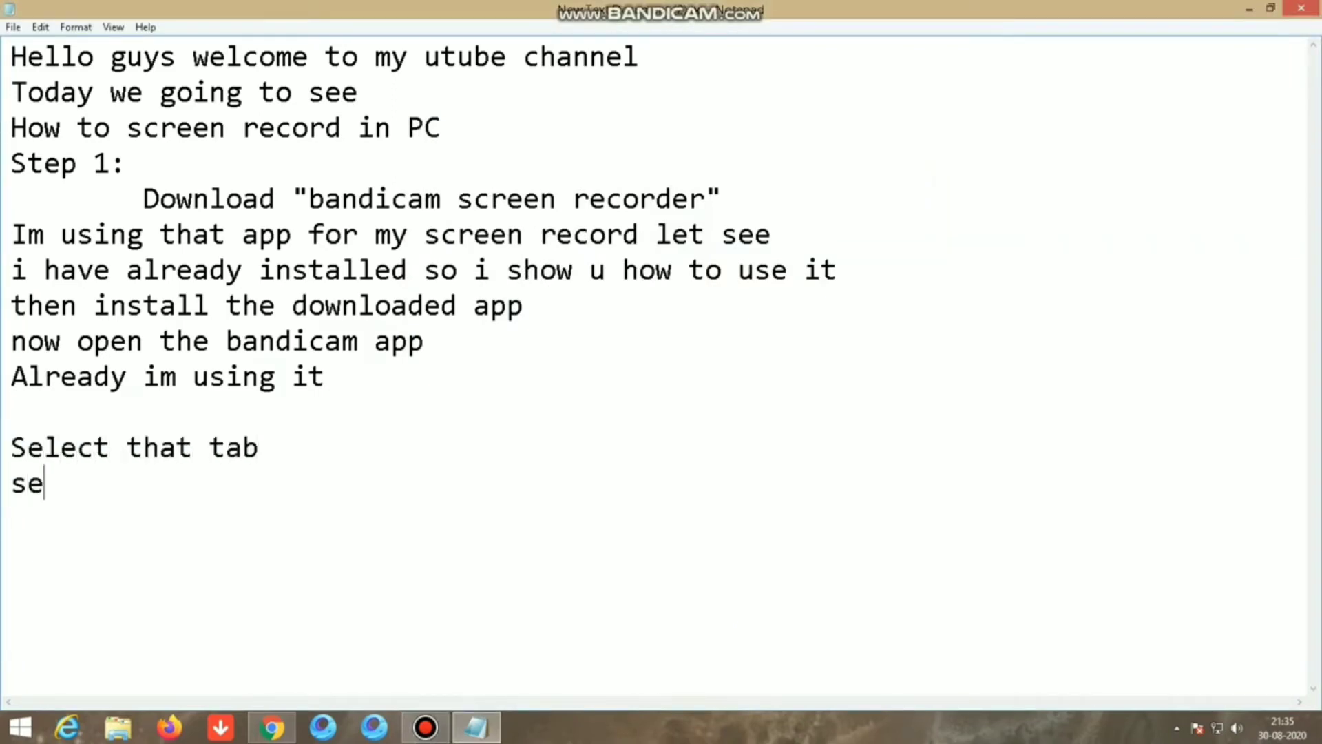
text(t fullscrenn)
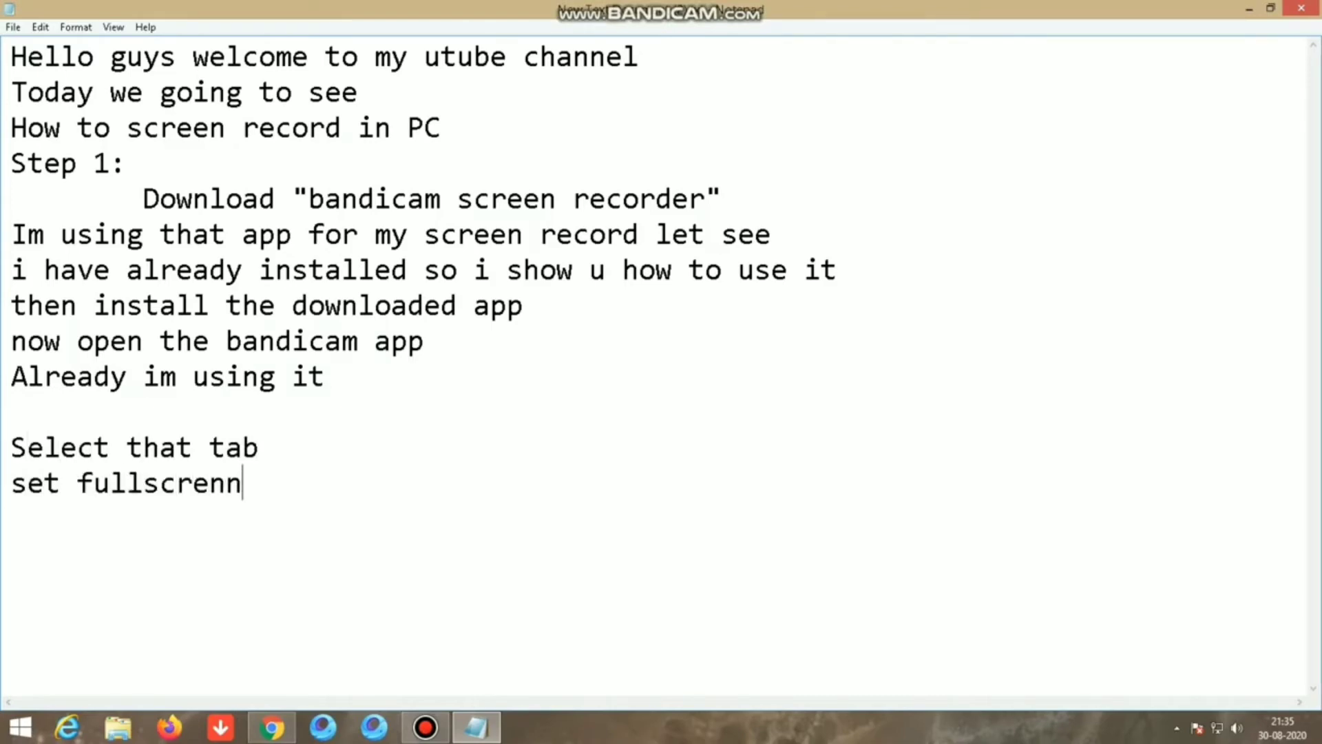
- Set Bandicam's recording mode to Fullscreen on Display 1
click(426, 727)
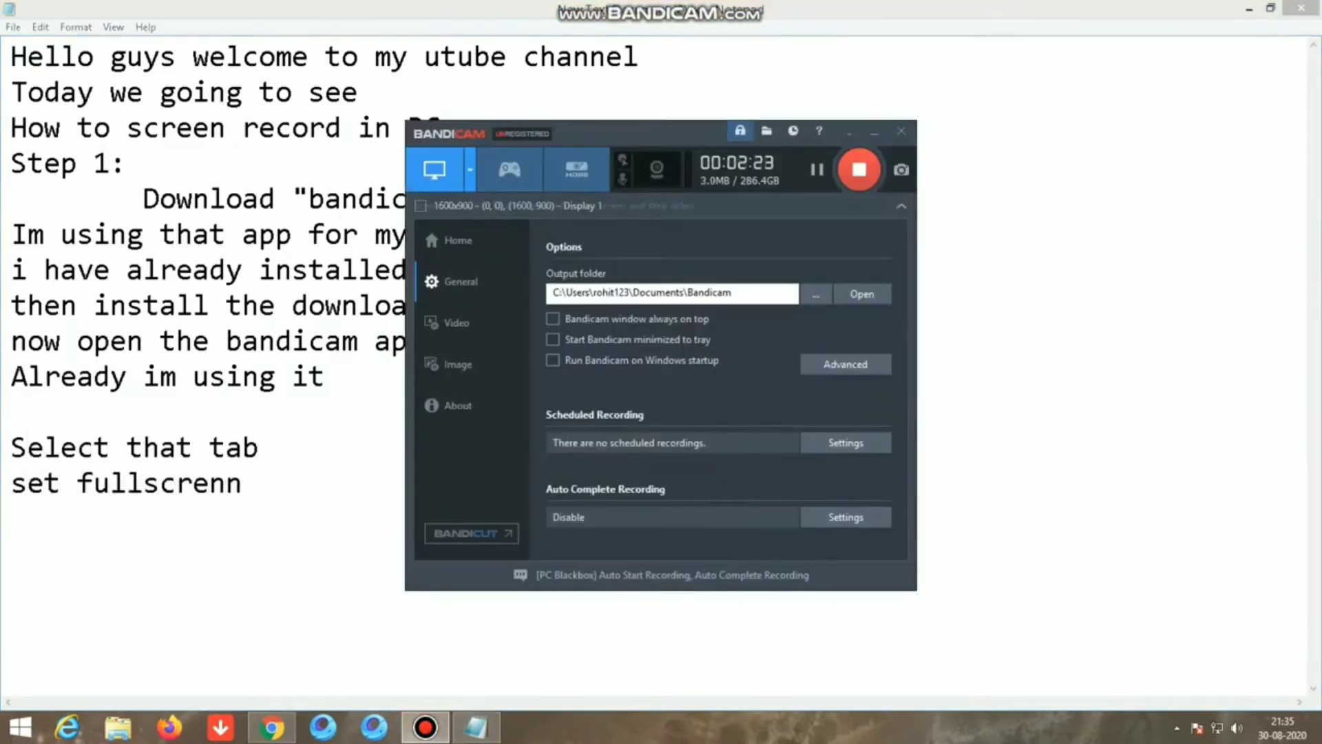
click(469, 169)
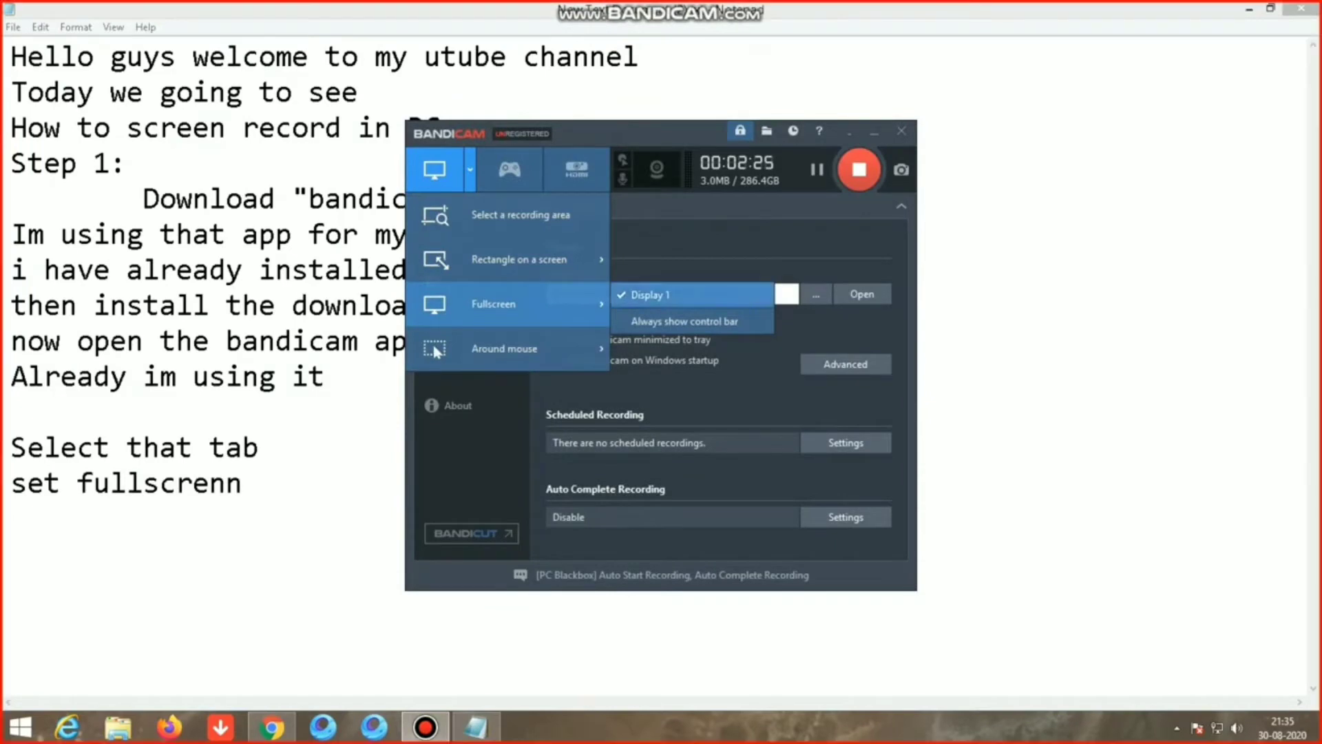
click(651, 295)
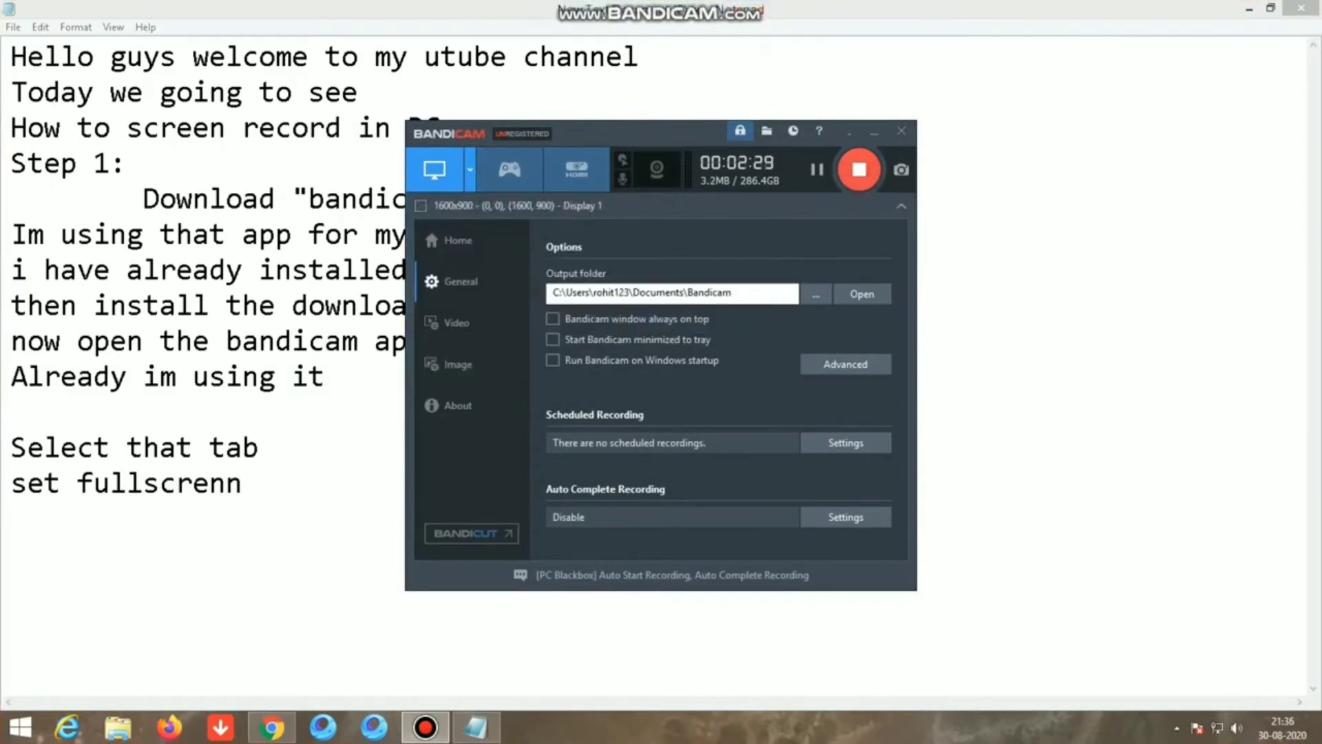
- Add "Then click the start button,now i cant click start" and, on a new line, "because my video recorder is going on" to the Notepad note
click(998, 341)
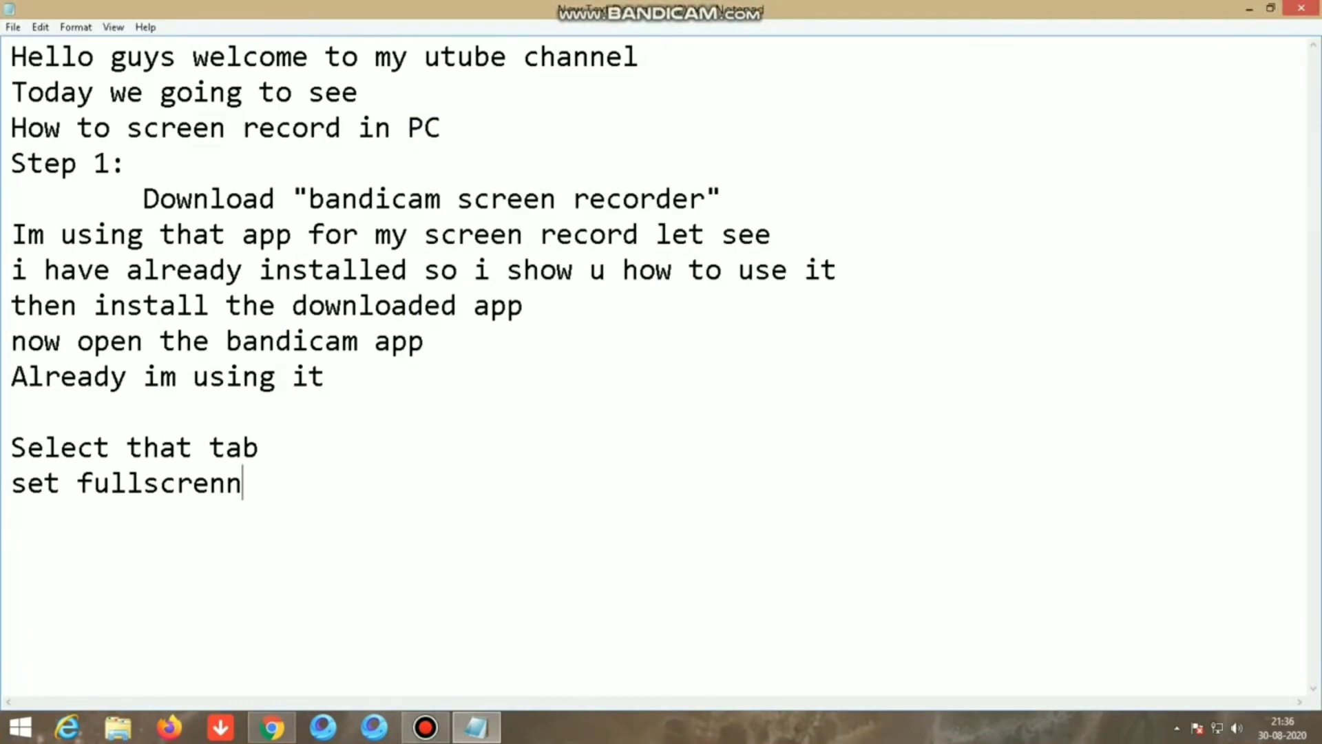
text(Then c)
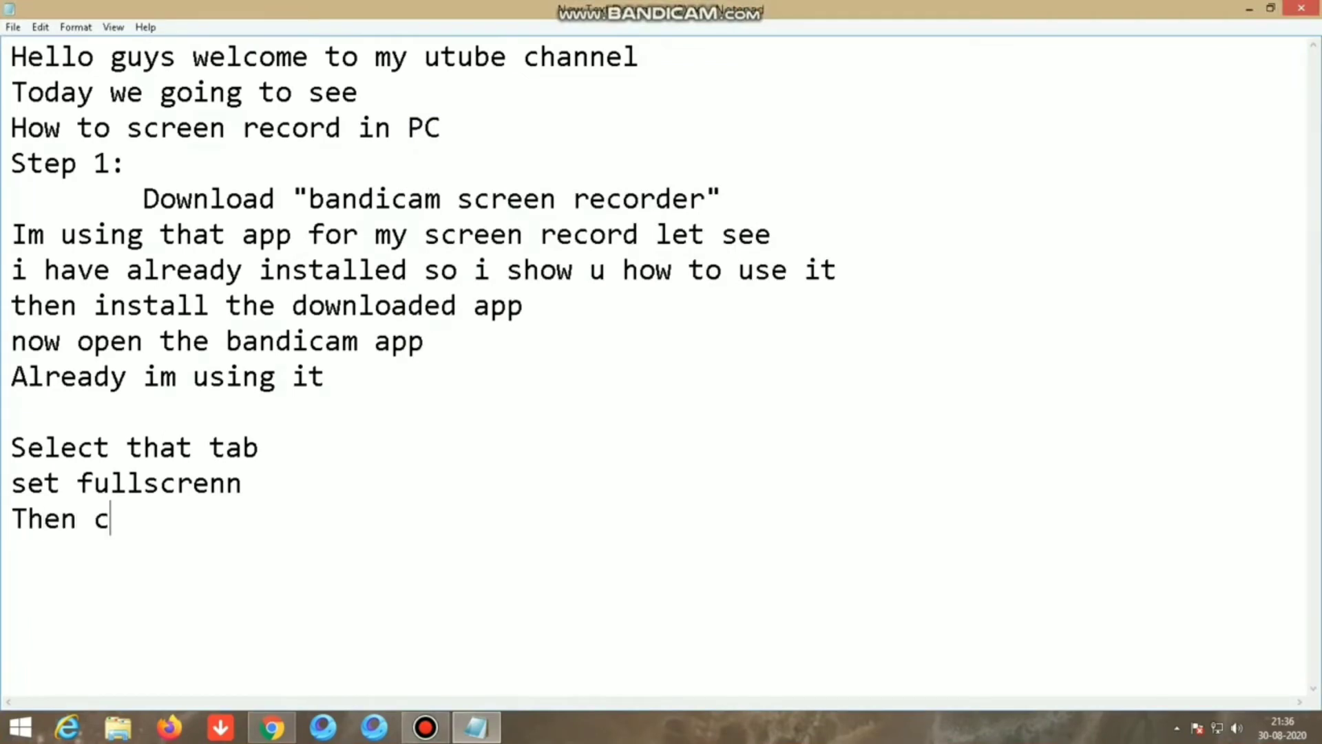
text(lick the )
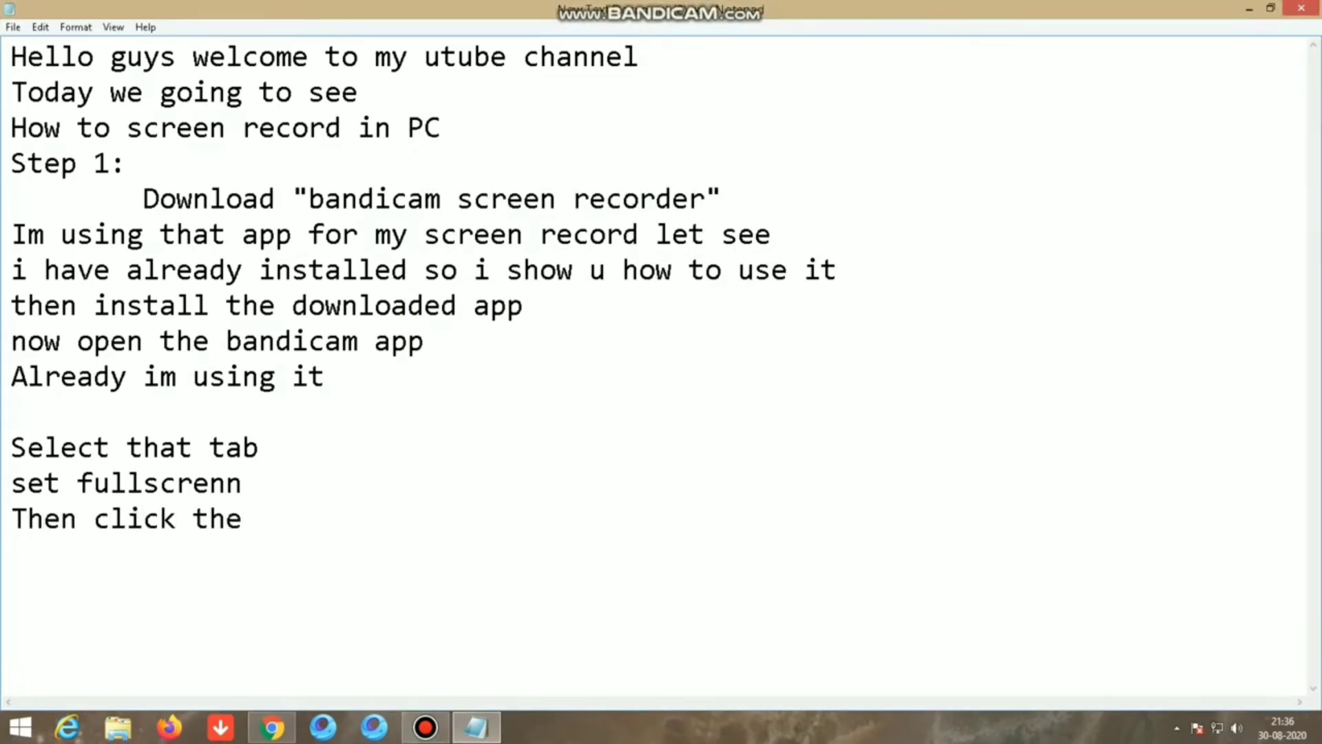
text(start butt)
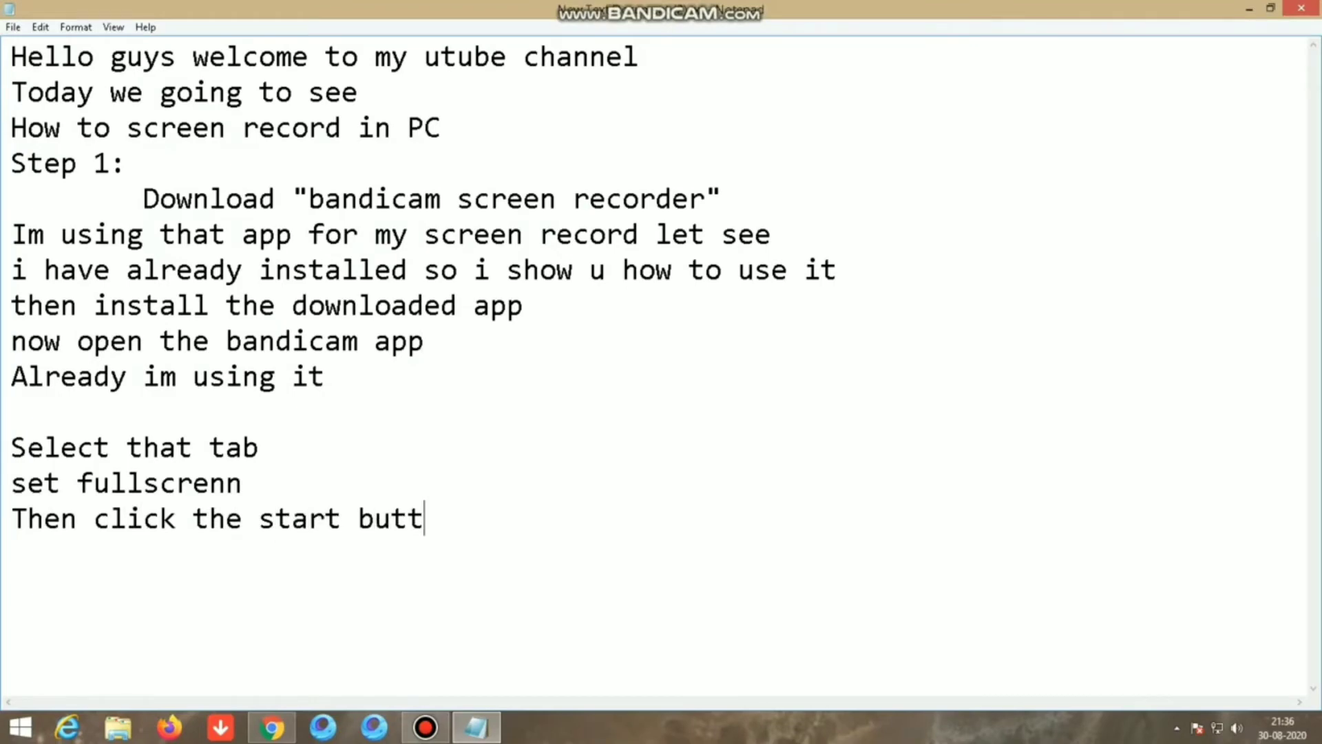
text(on,now i c)
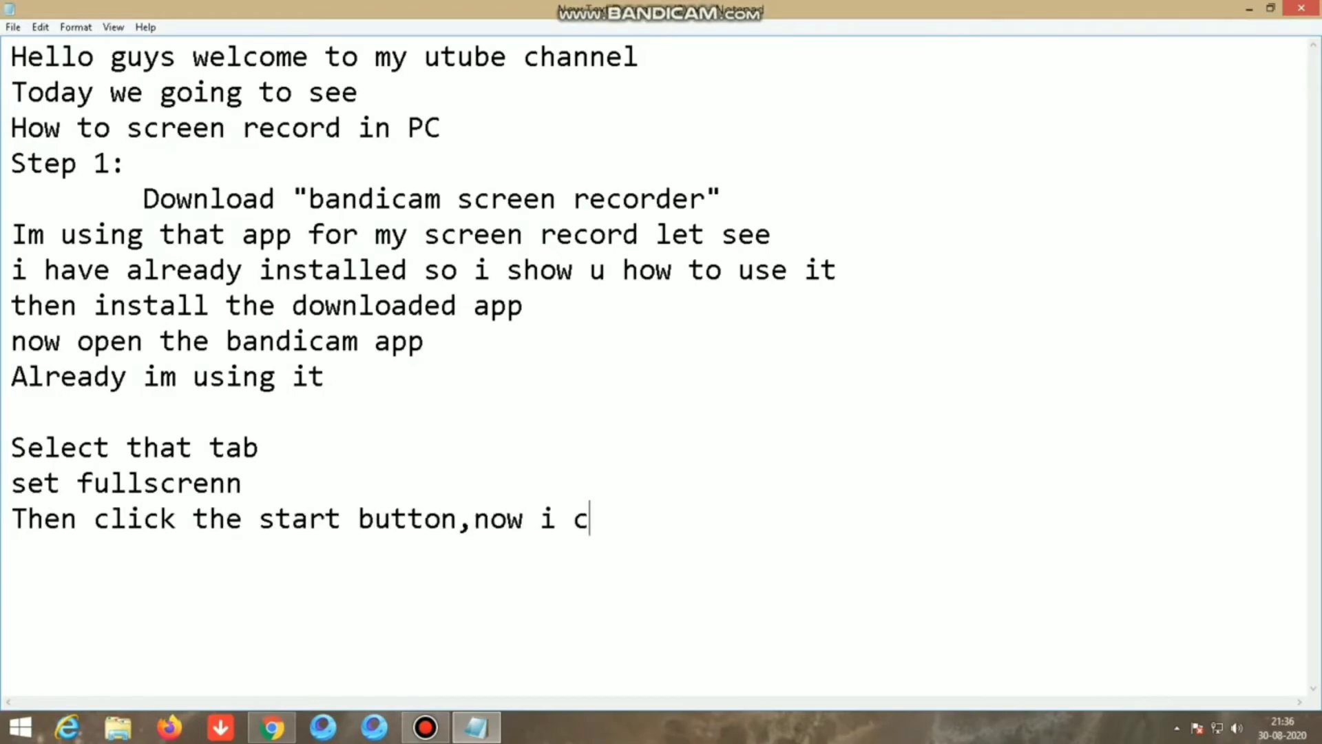
text(ant click s)
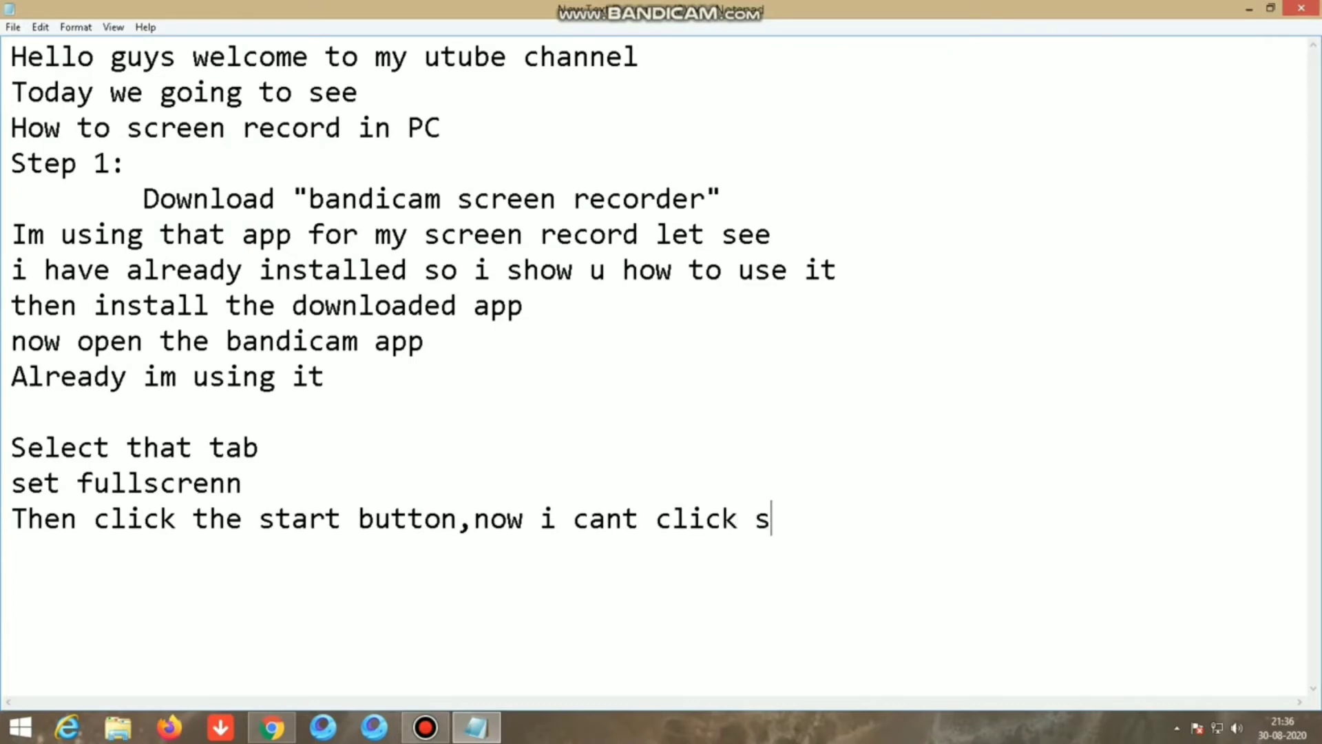
text(tabec)
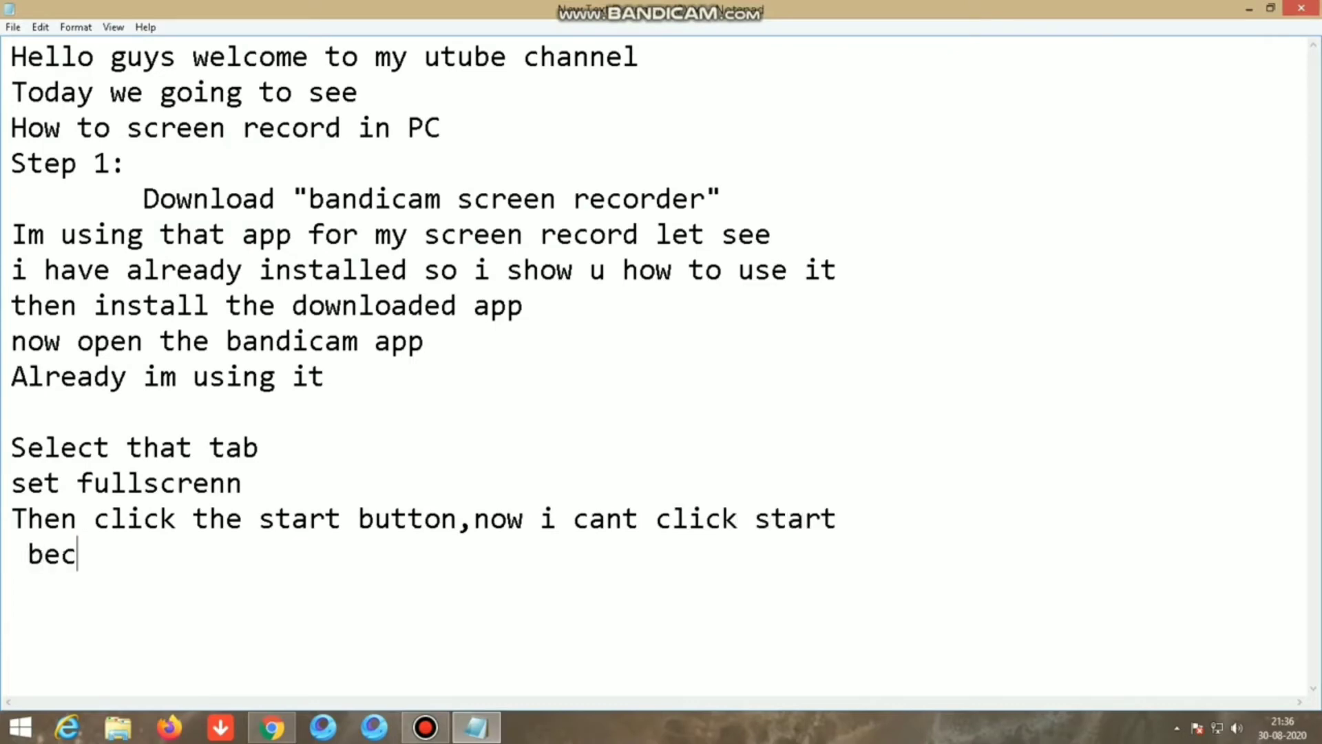
text(ause my video r)
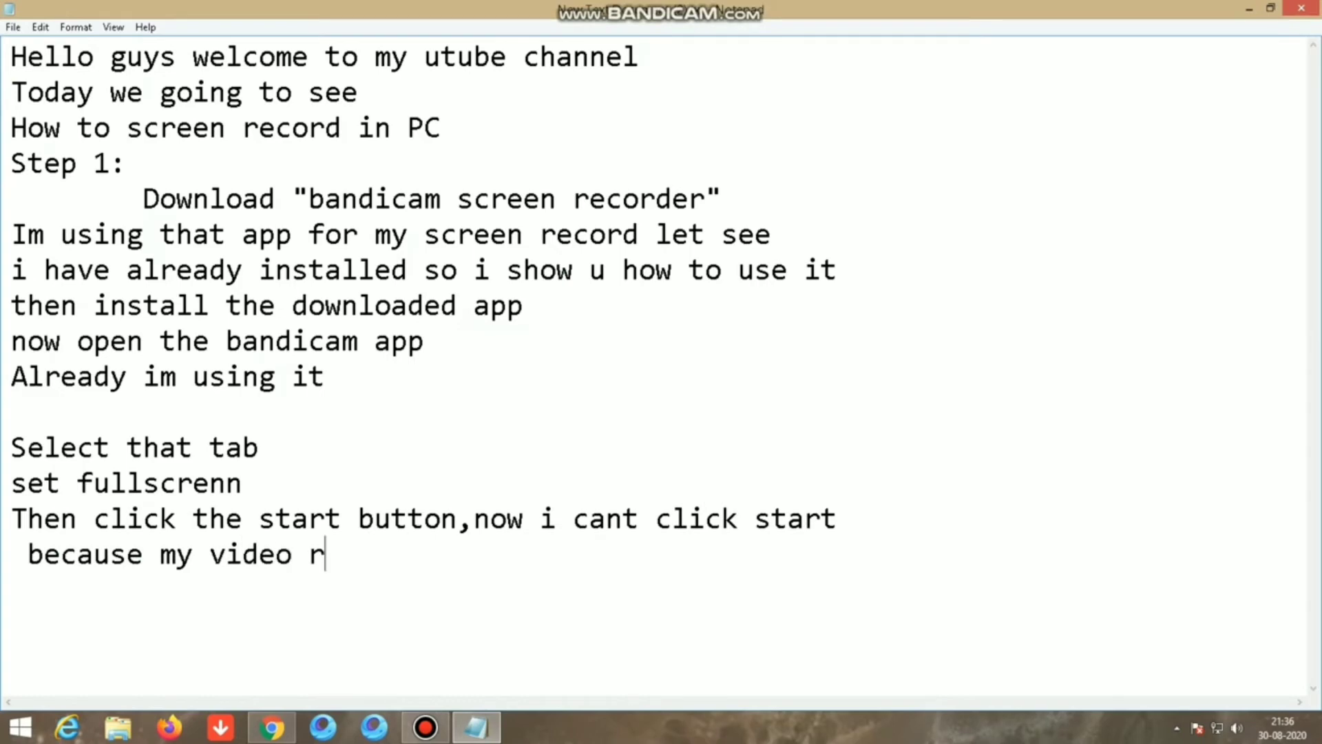
text(ecorde)
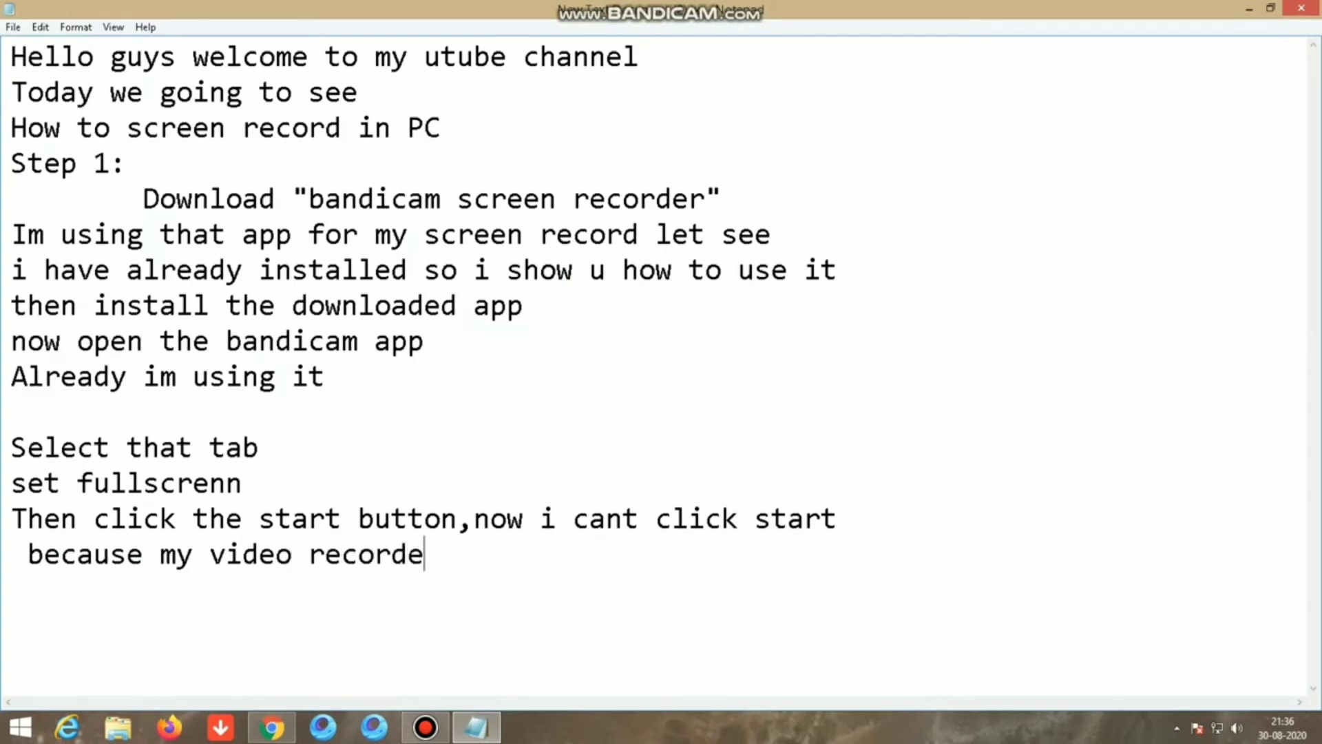
text(r is going on)
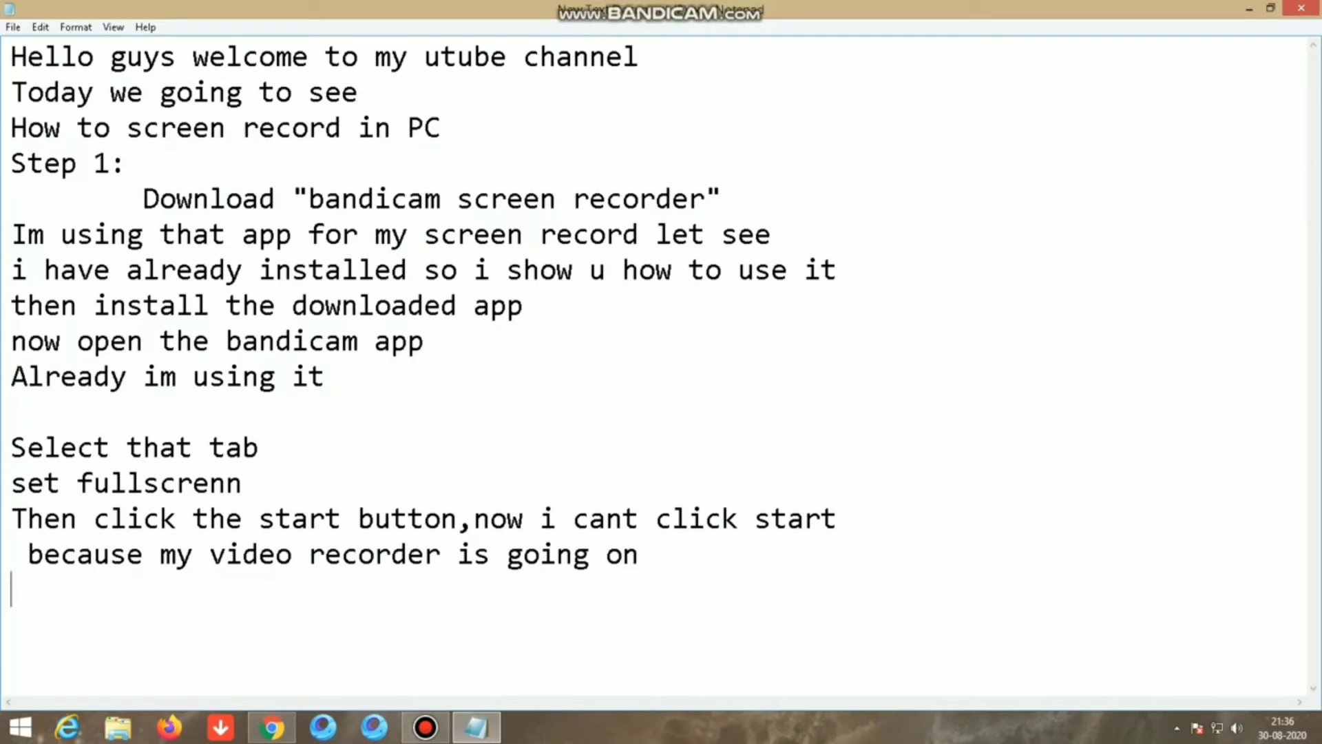
- Add the line "So this way im recording screen" at the end of the note
text(So this w)
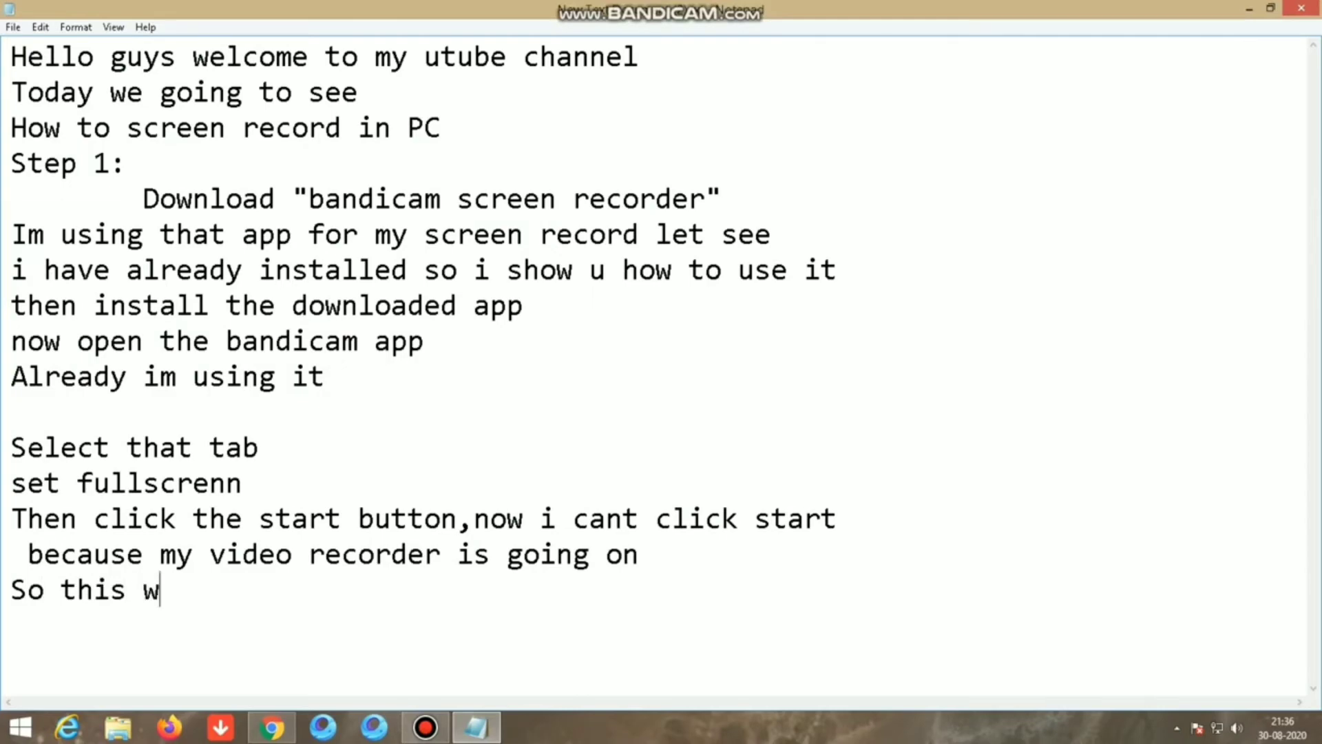
text(ay im r)
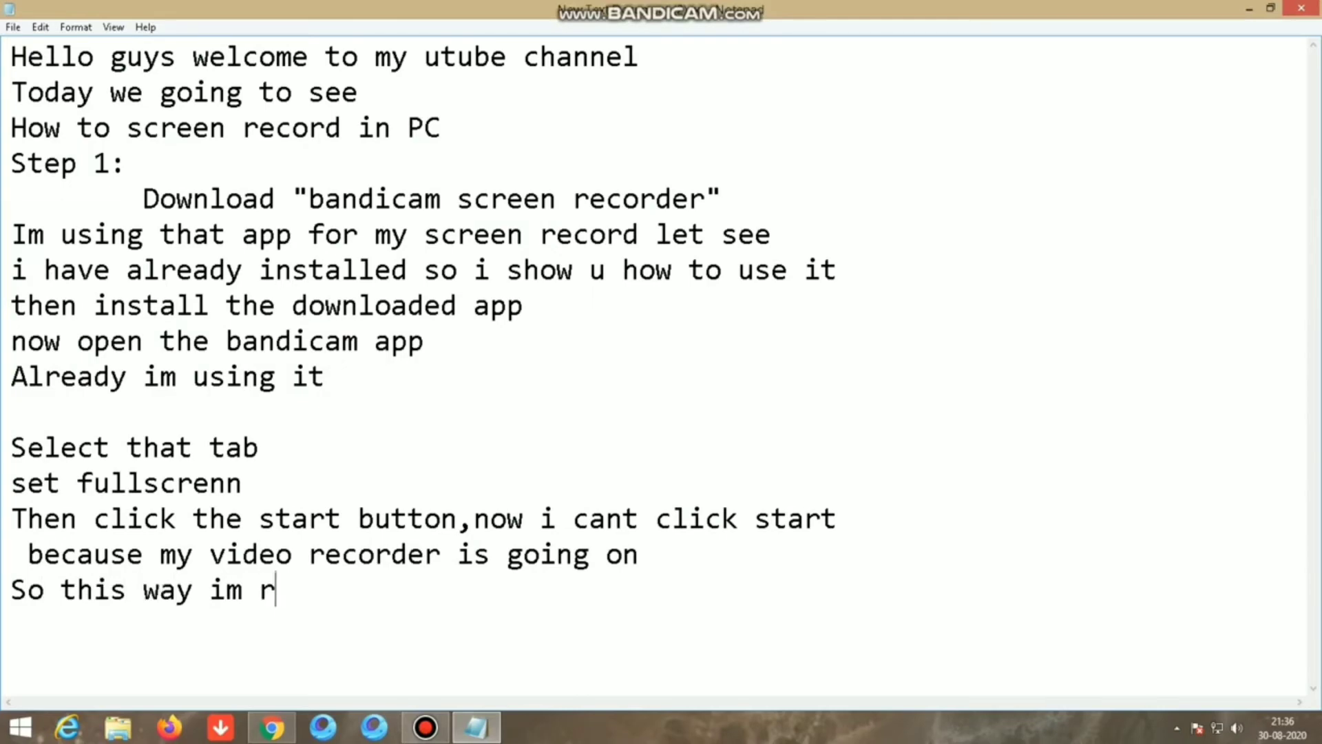
text(ecording )
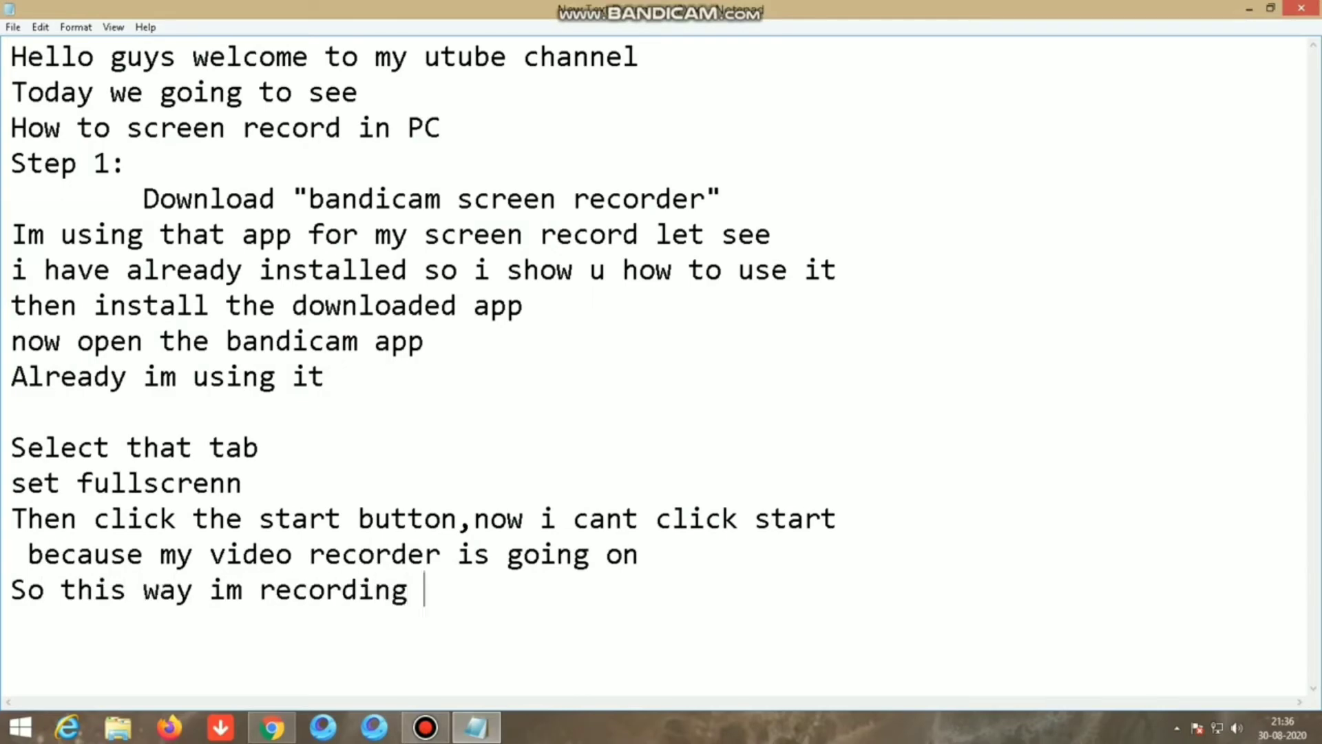
text(screen)
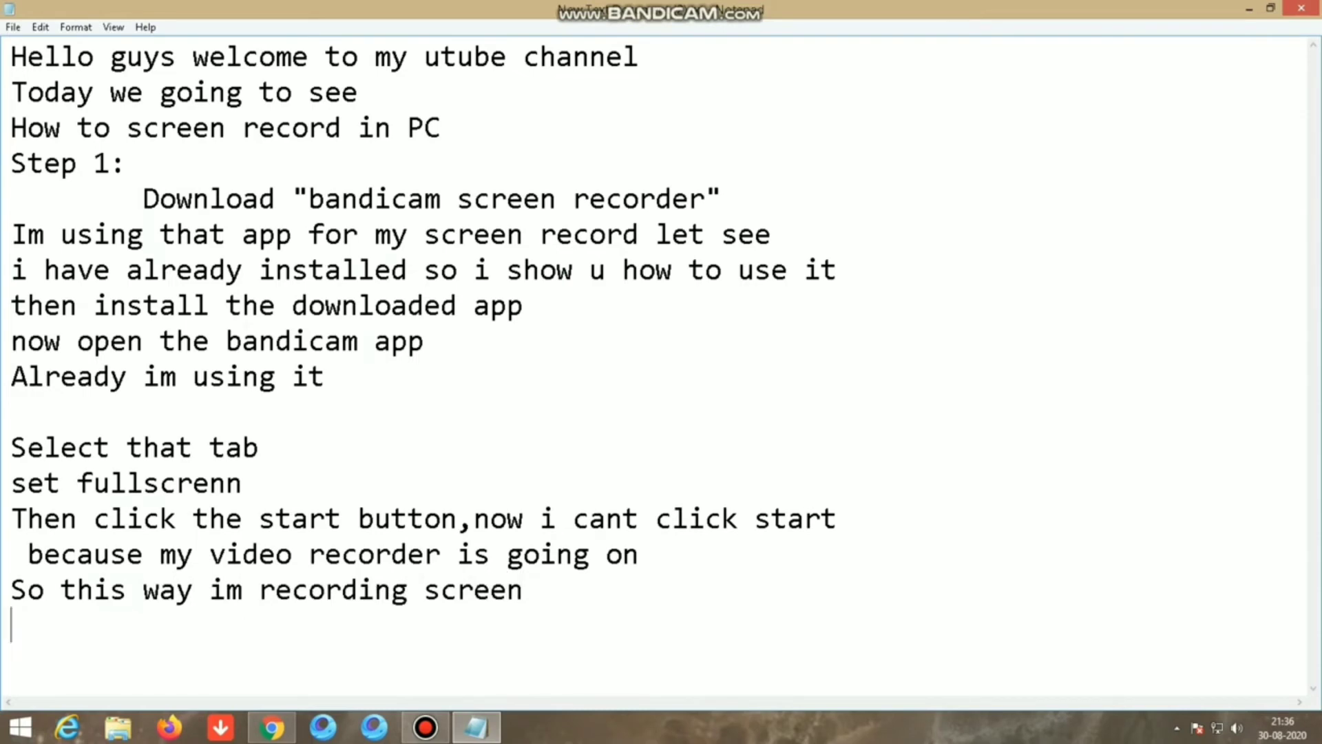
- Add the line "For start press F12" at the end of the note and begin a new line
text(S)
key(BackSpace)
text(For s)
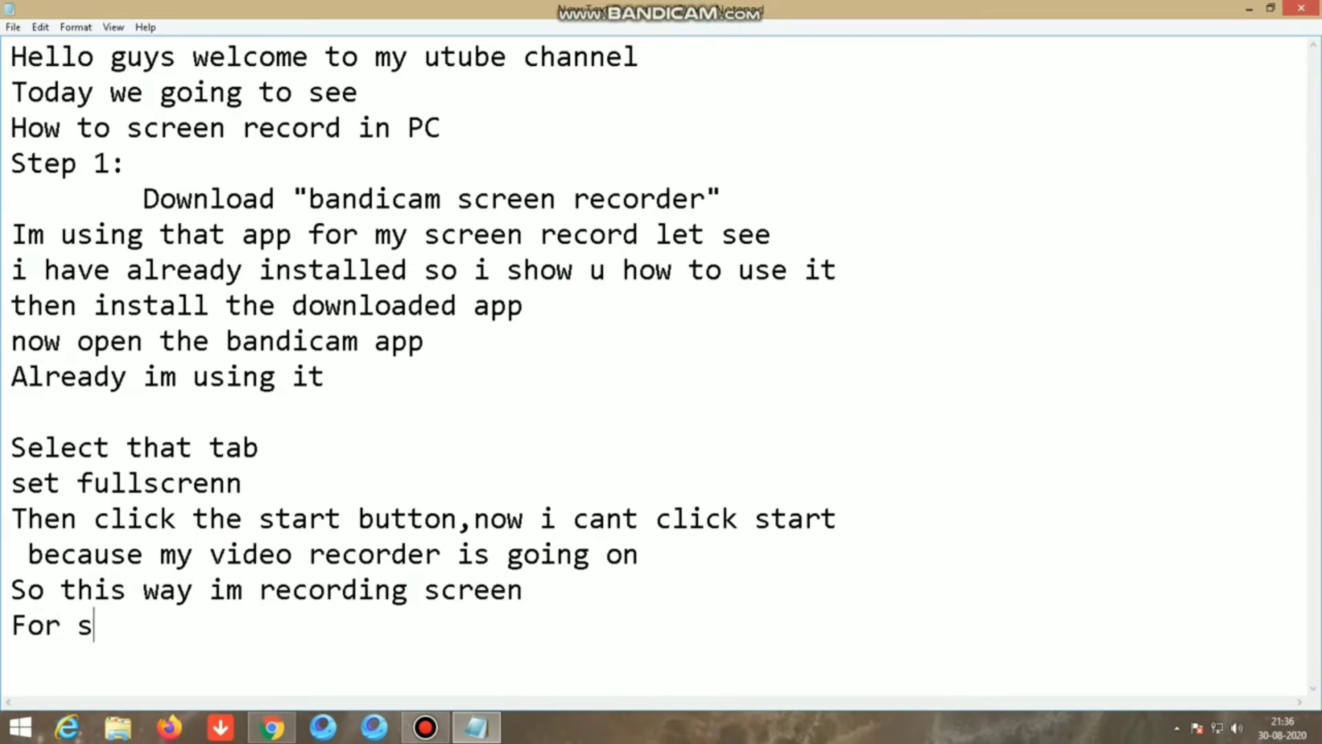
text(tart)
text( cl)
key(BackSpace)
key(BackSpace)
text(pr)
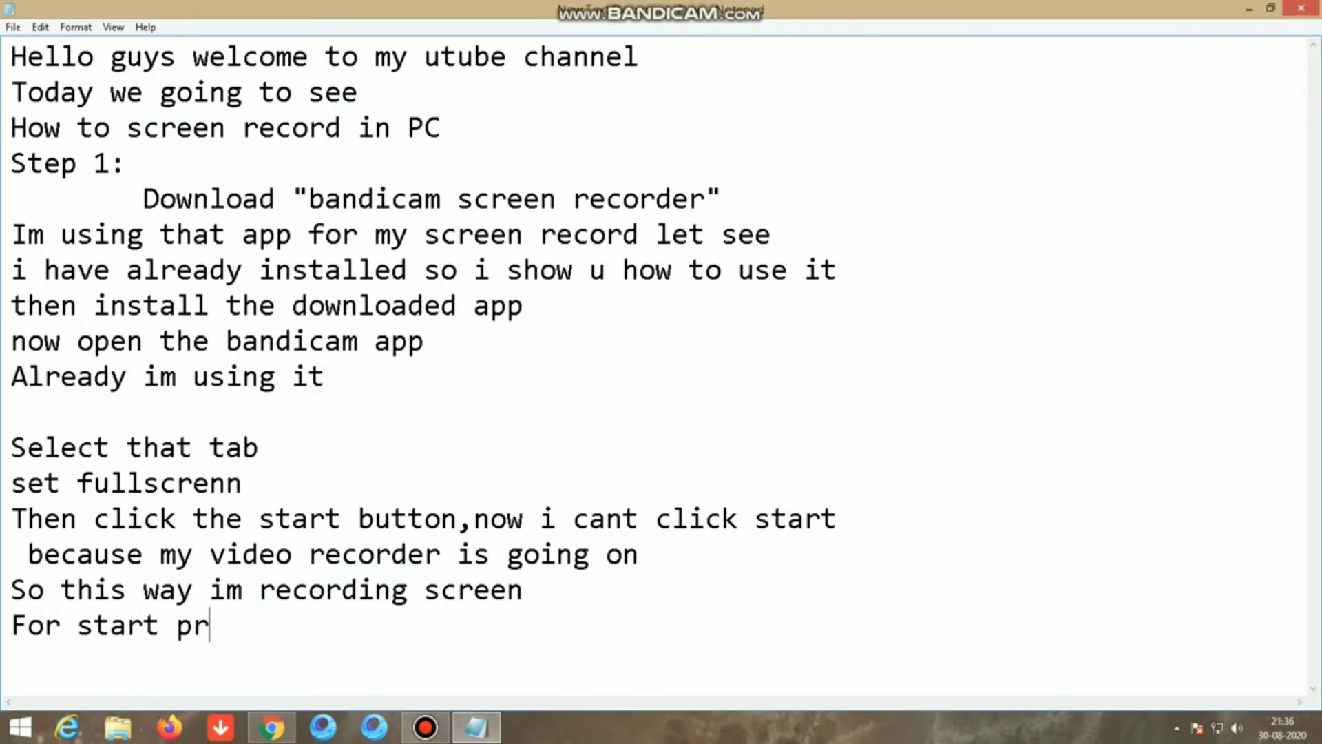
text(ess F)
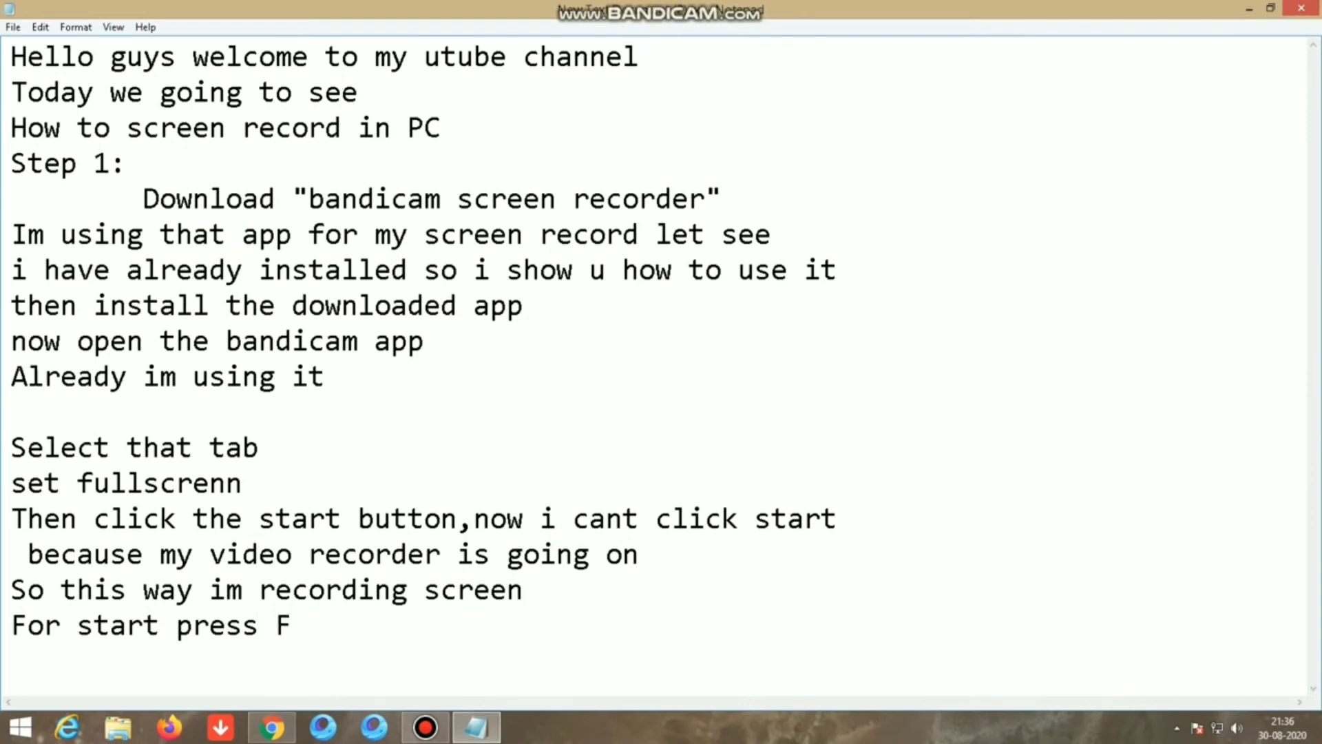
text(12)
key(Return)
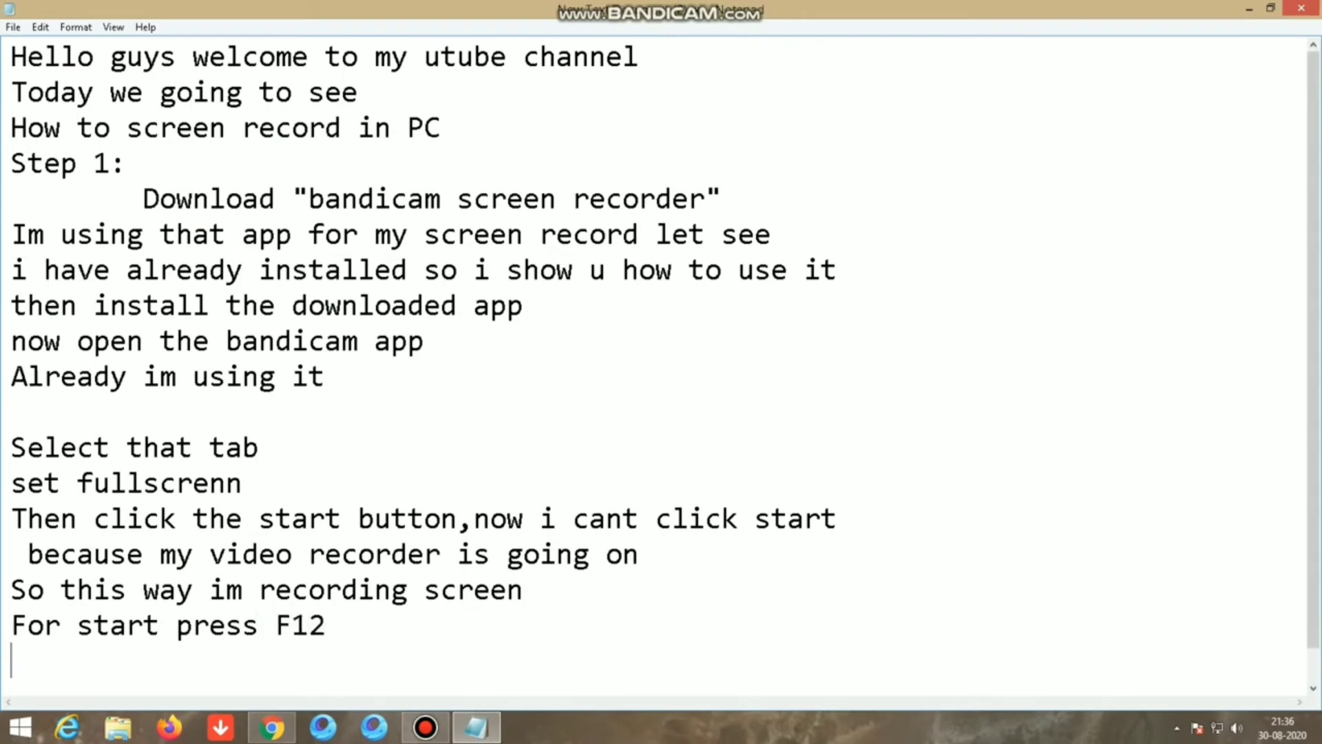
- Add the line "For stop also F12" to the Notepad note and begin a new line
text(For sti)
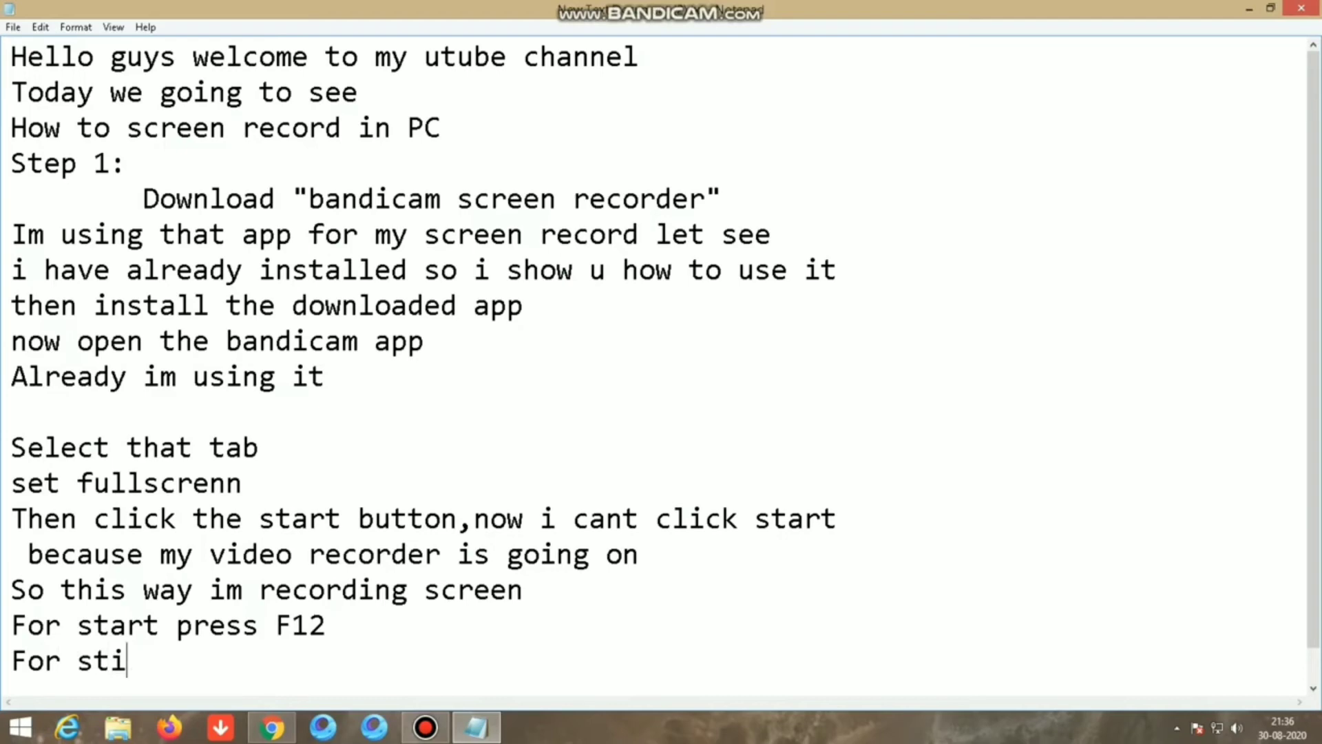
key(BackSpace)
text(op also F!)
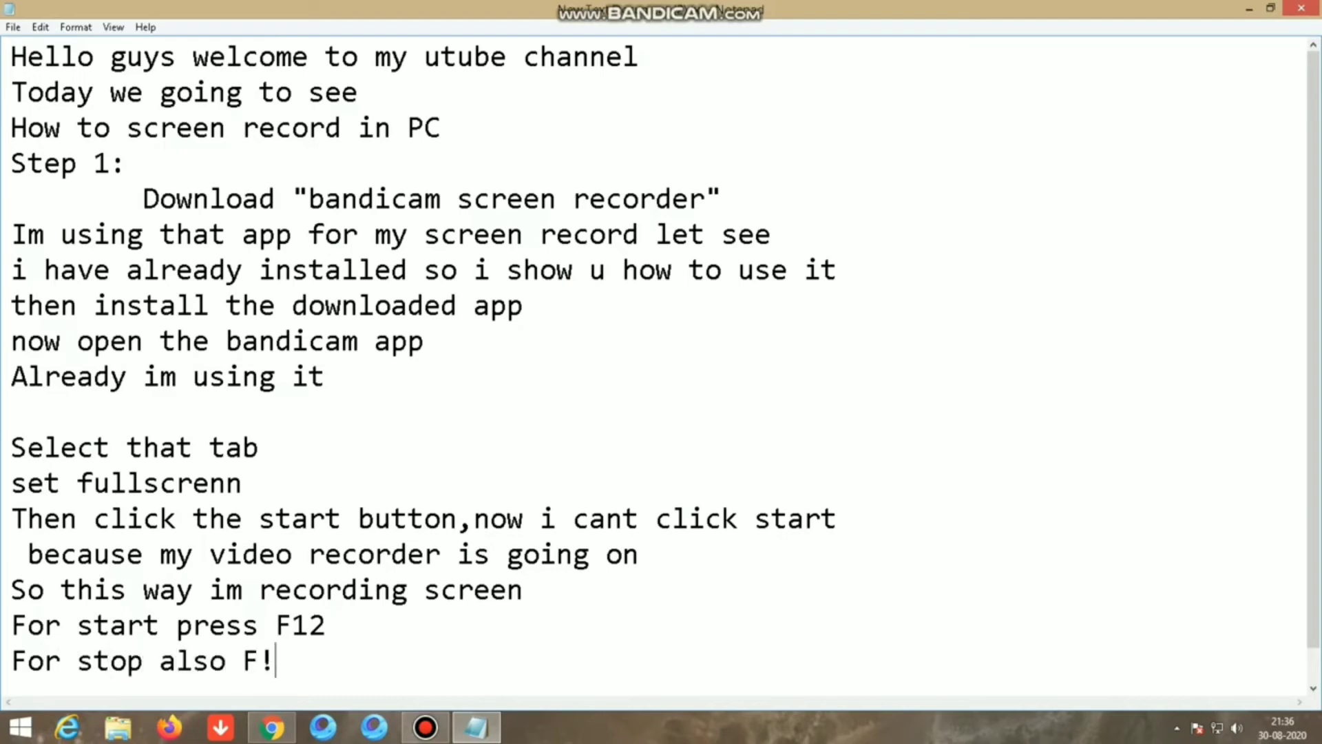
key(BackSpace)
text(12)
key(Return)
- Write "once u finished recording" as the next line of the note and begin a new line
text(onc)
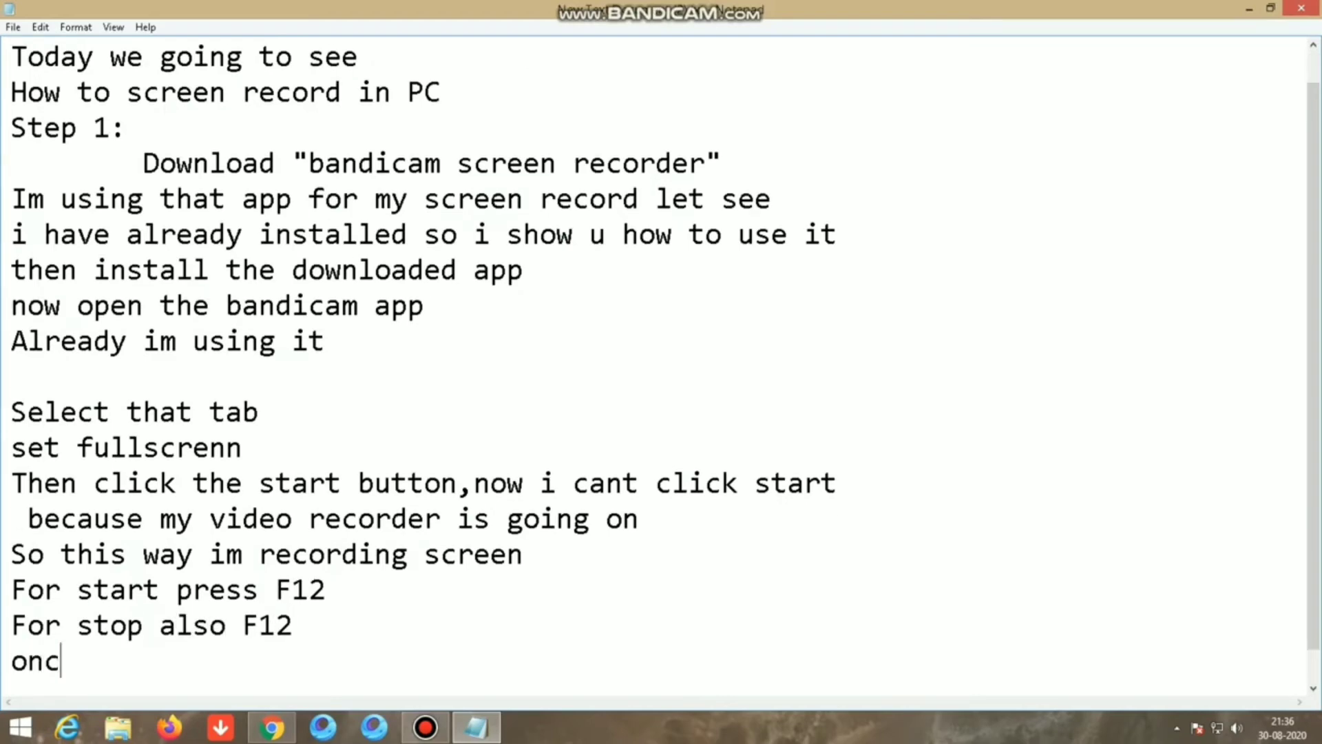
text(e u fin)
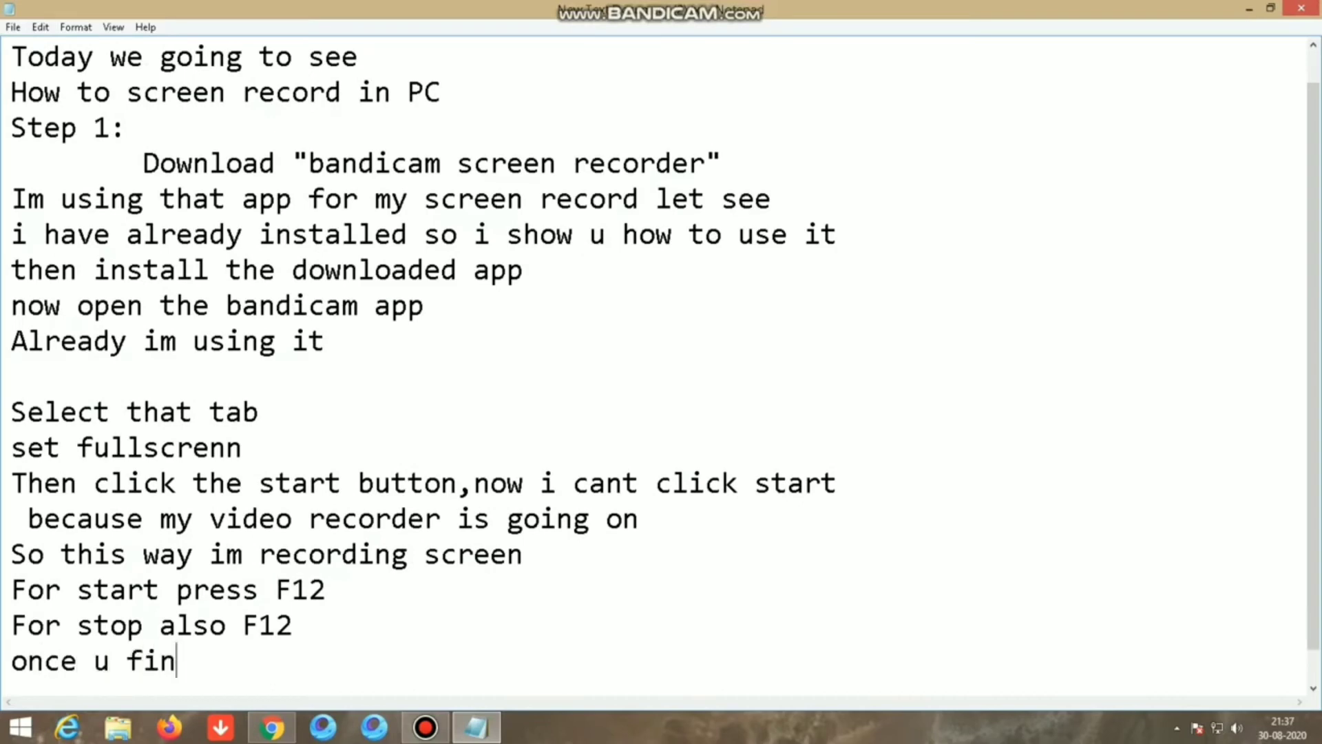
text(ished rec)
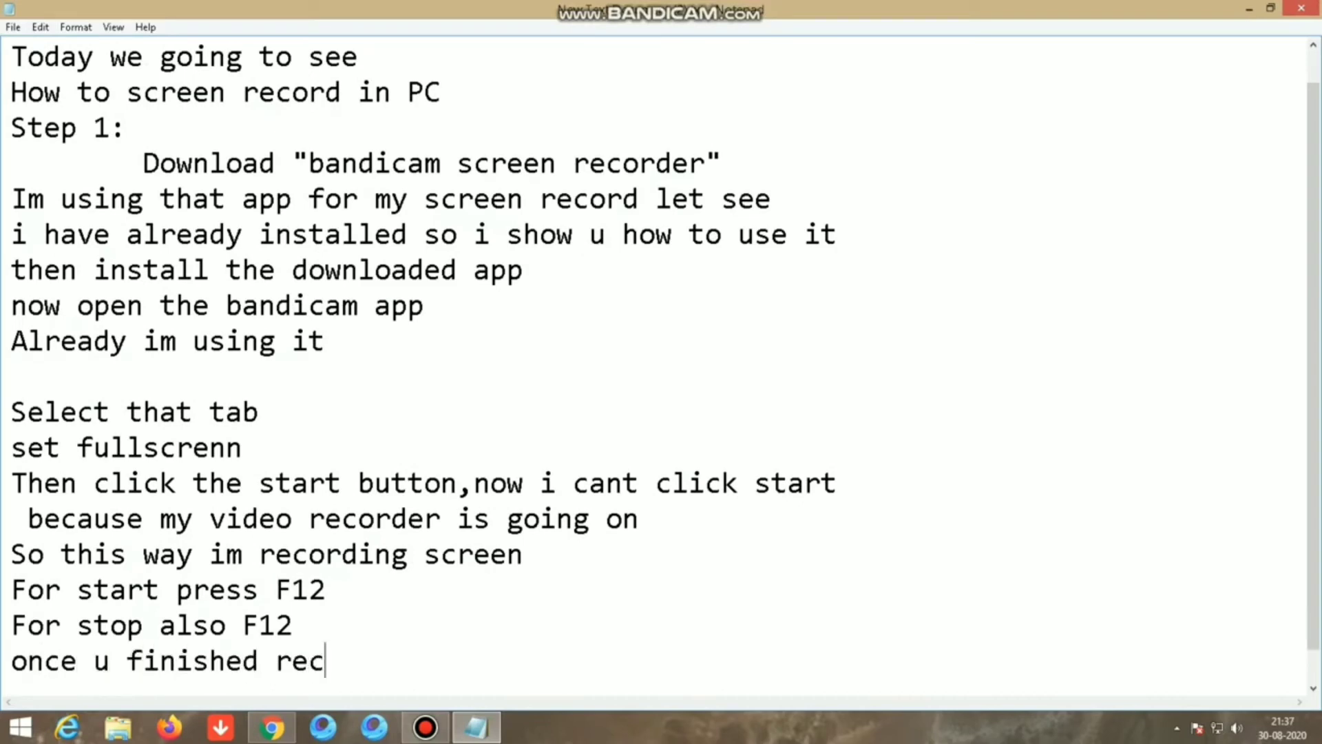
text(ording)
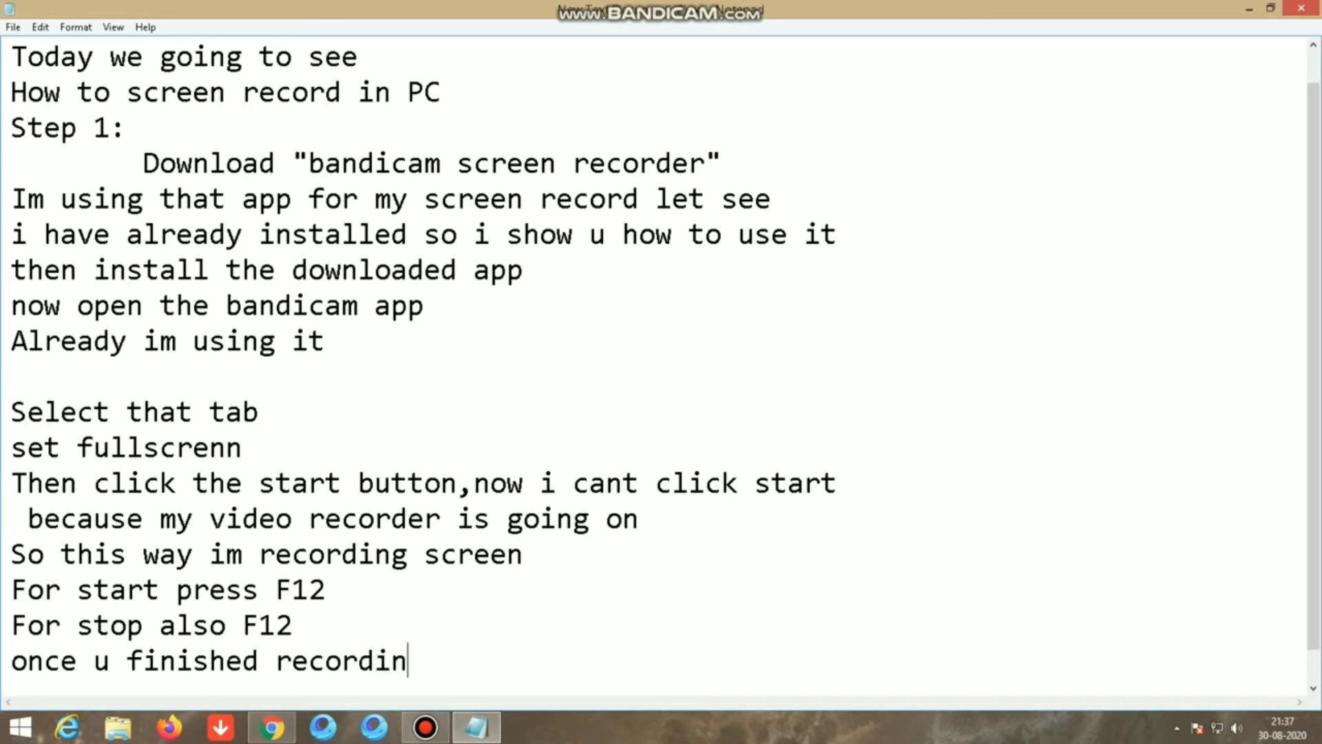
key(Return)
- Add the line "Your output file in this folder" at the end of the note
text(Your)
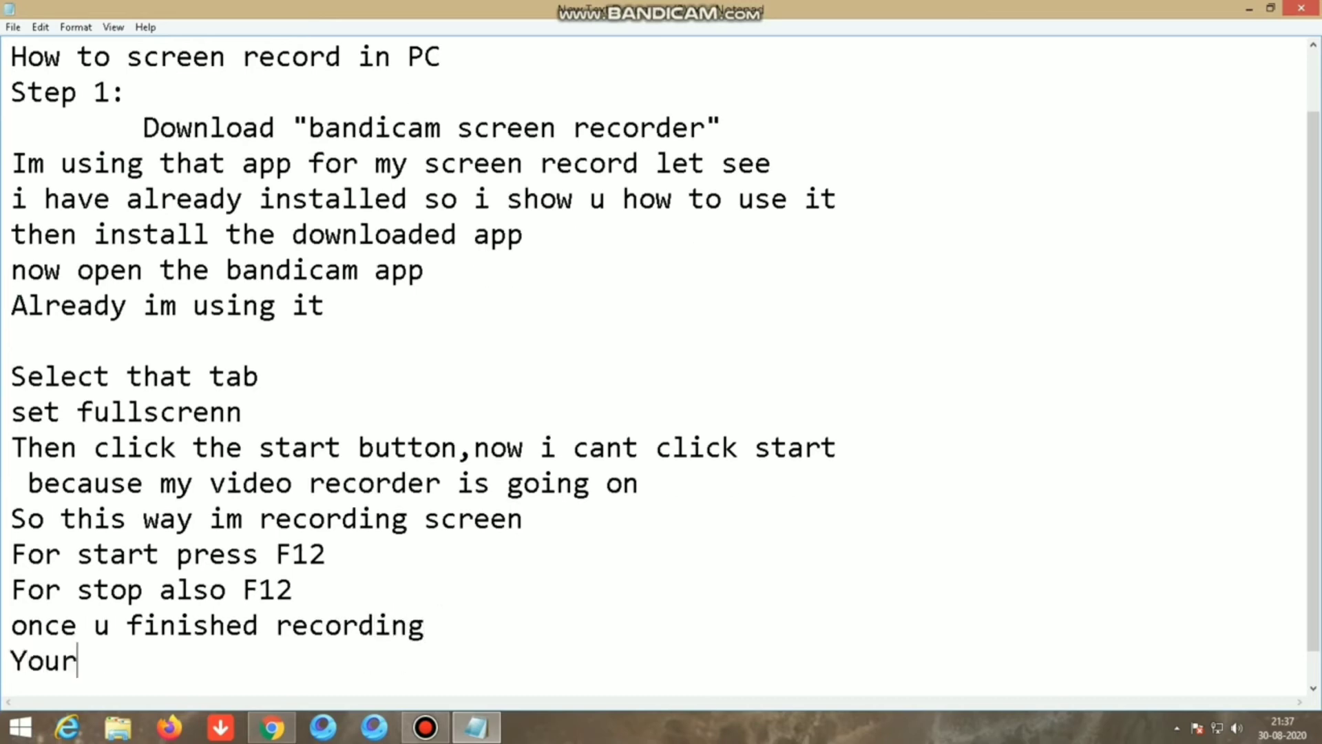
text( output )
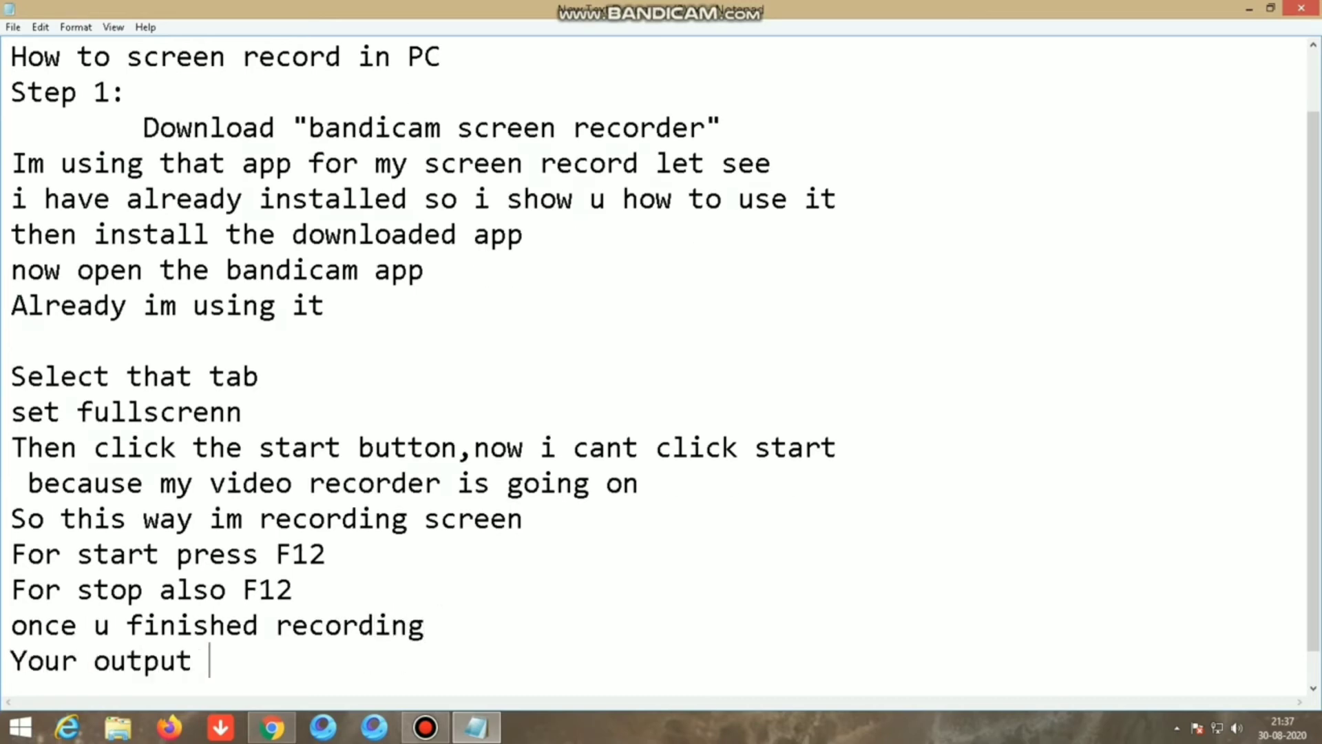
text(file in )
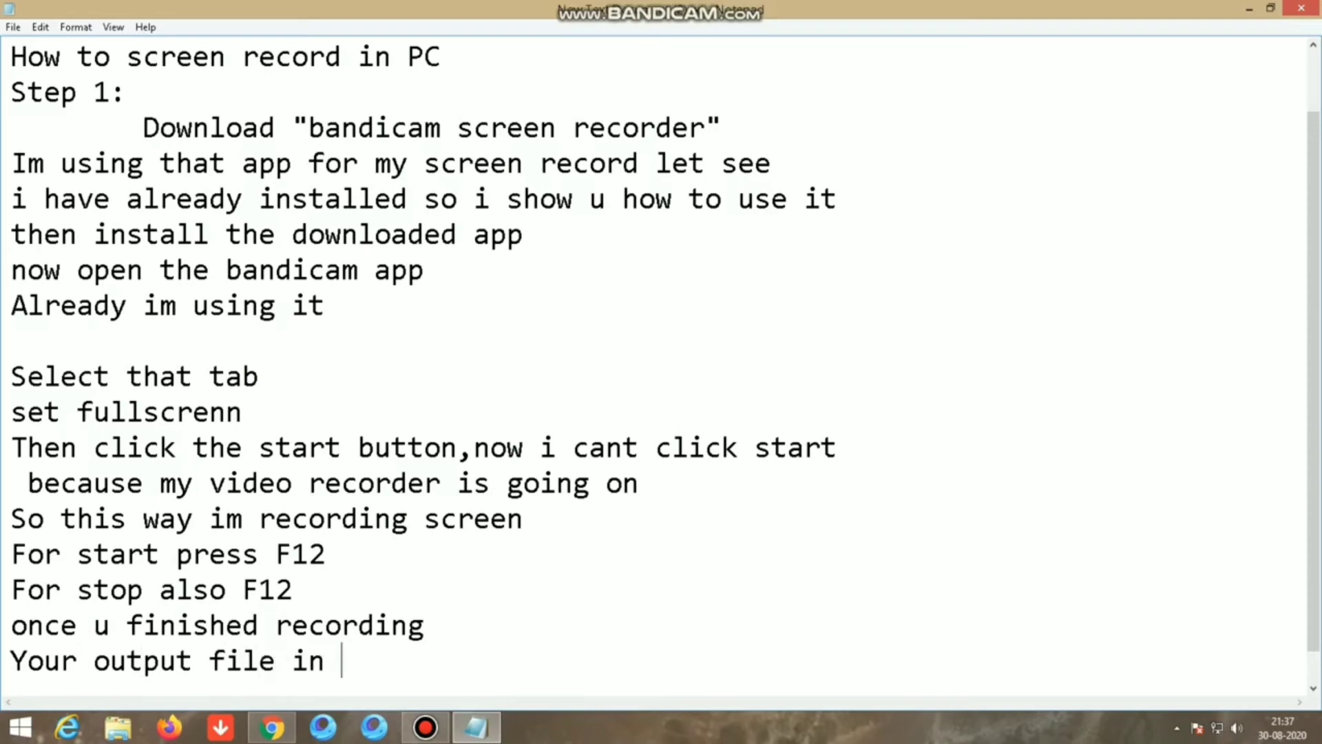
text(this fol)
text(der)
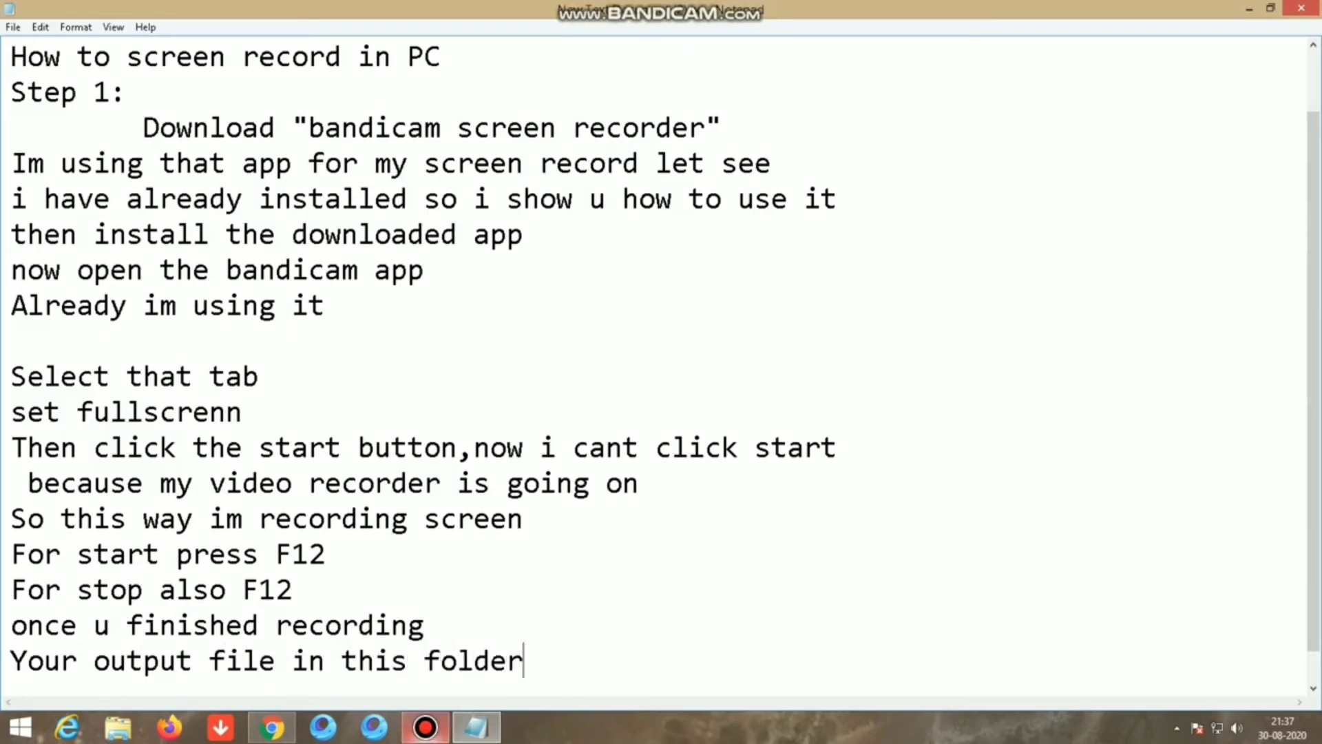
- Switch to Bandicam to view its output folder with the recorded files, and return to the Notepad note
click(425, 727)
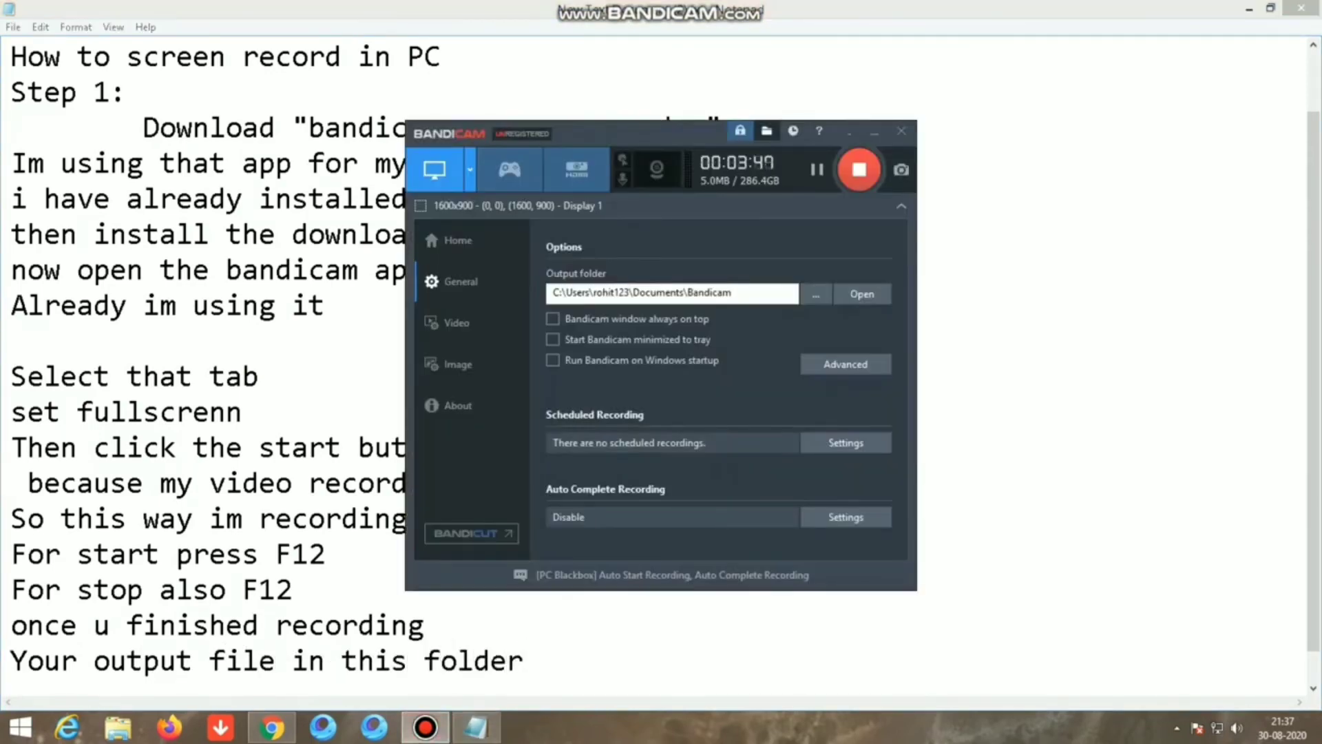
click(766, 130)
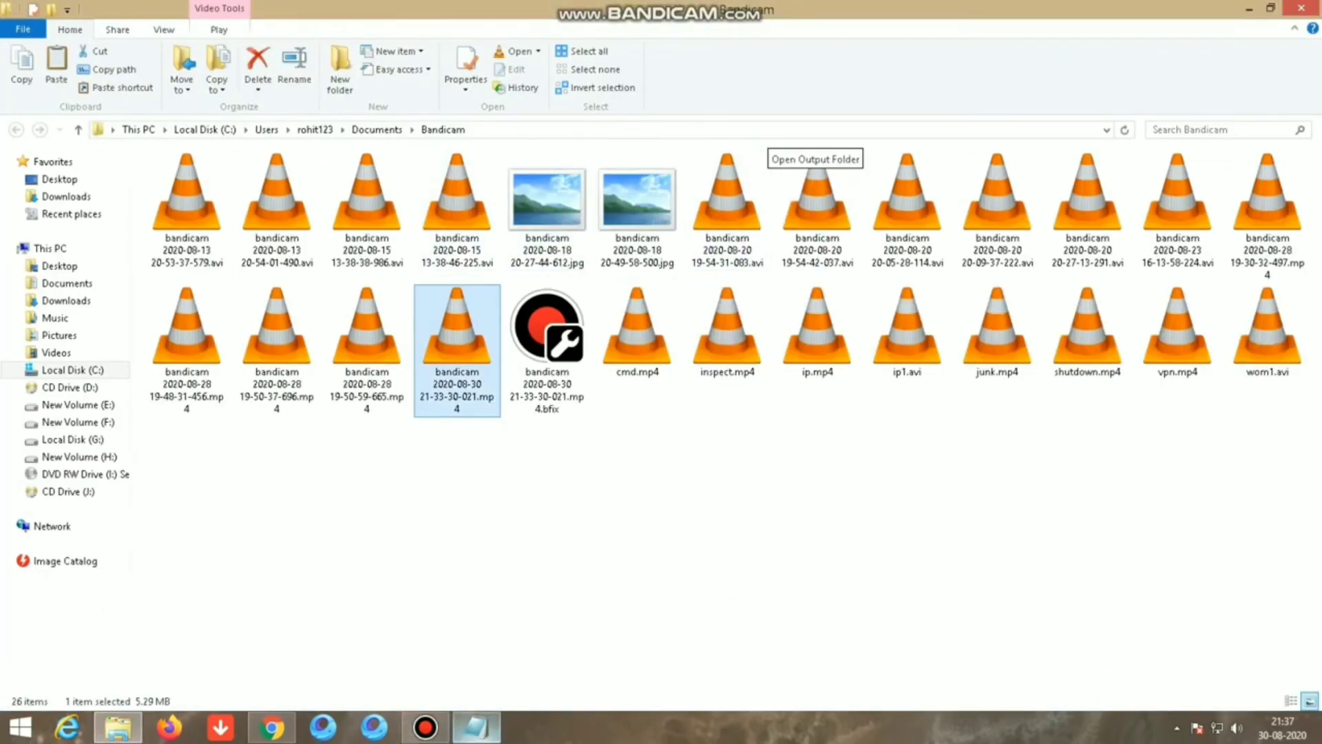
click(477, 727)
- Add the line "So u fetch the recorded file" below the output folder line and begin a new line
key(Return)
text(So )
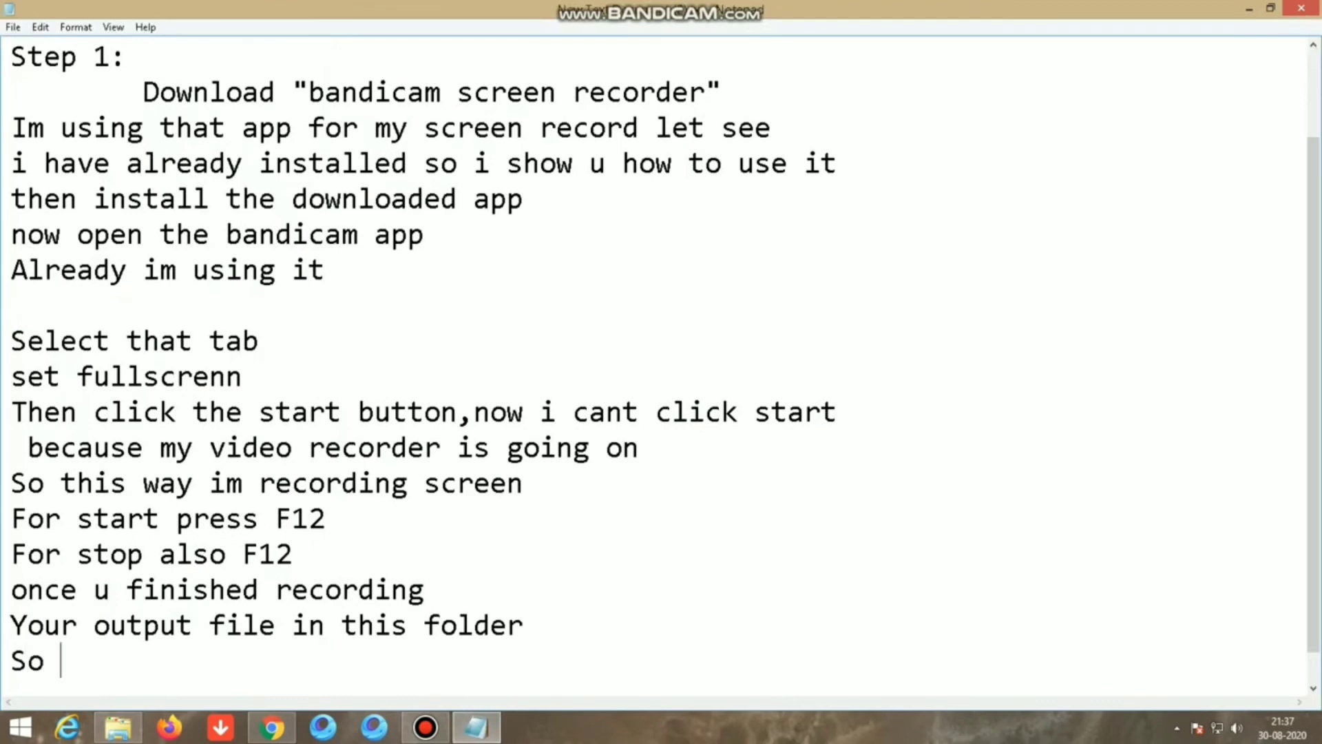
text(u fetch th)
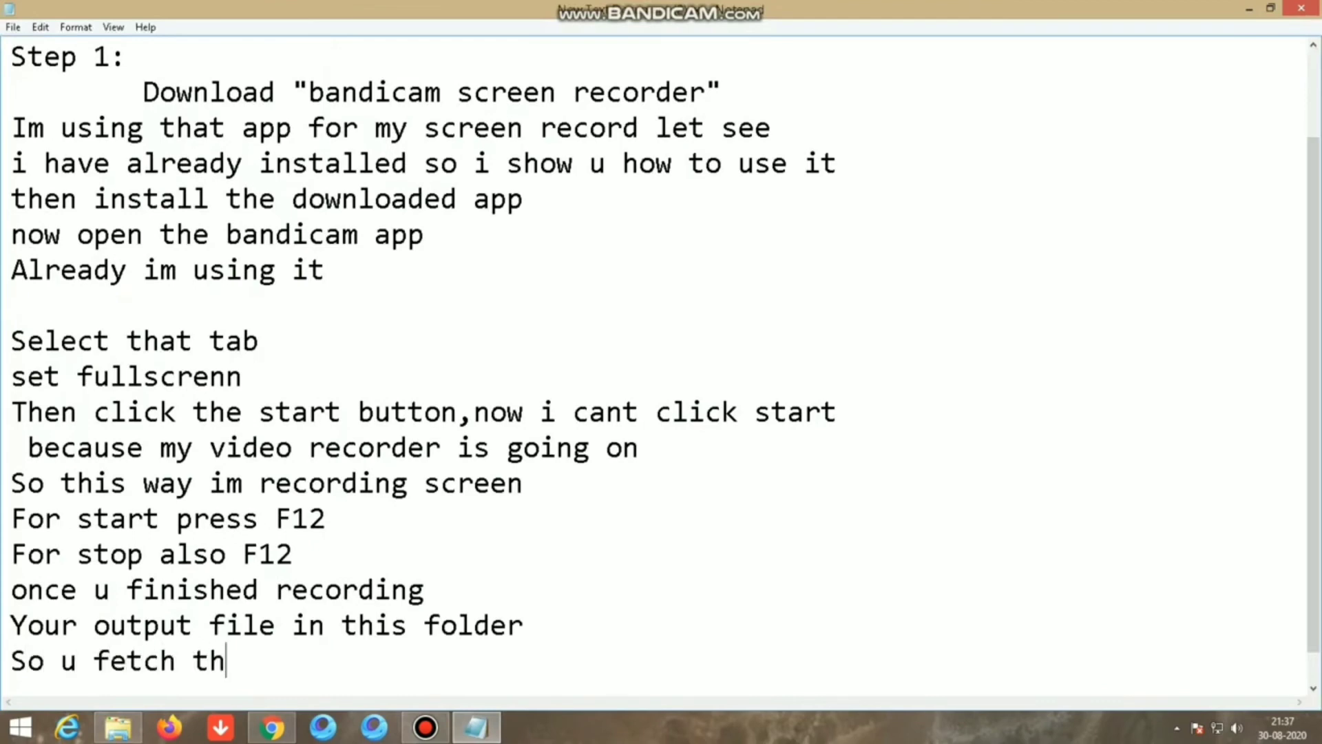
text(e recorded file)
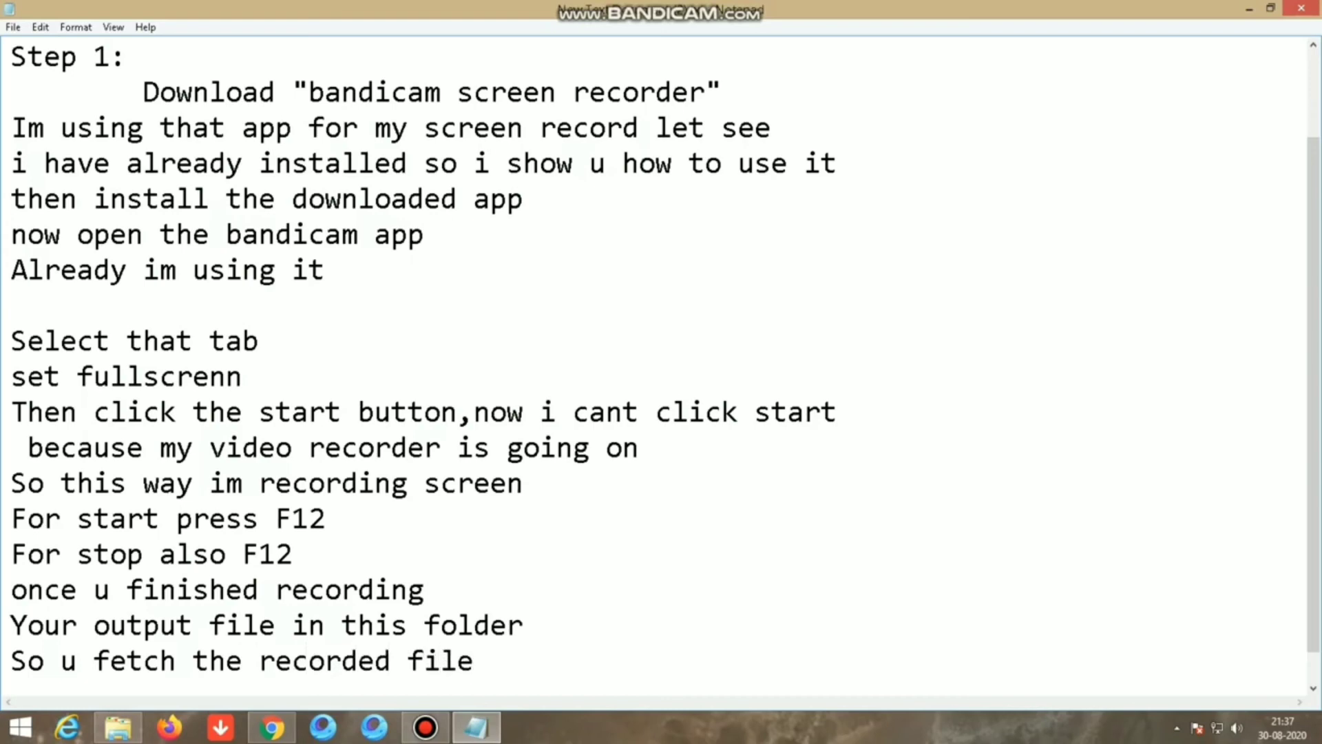
key(Return)
- Add the line "u can change the output directory like ths" at the end of the note
text(u can c)
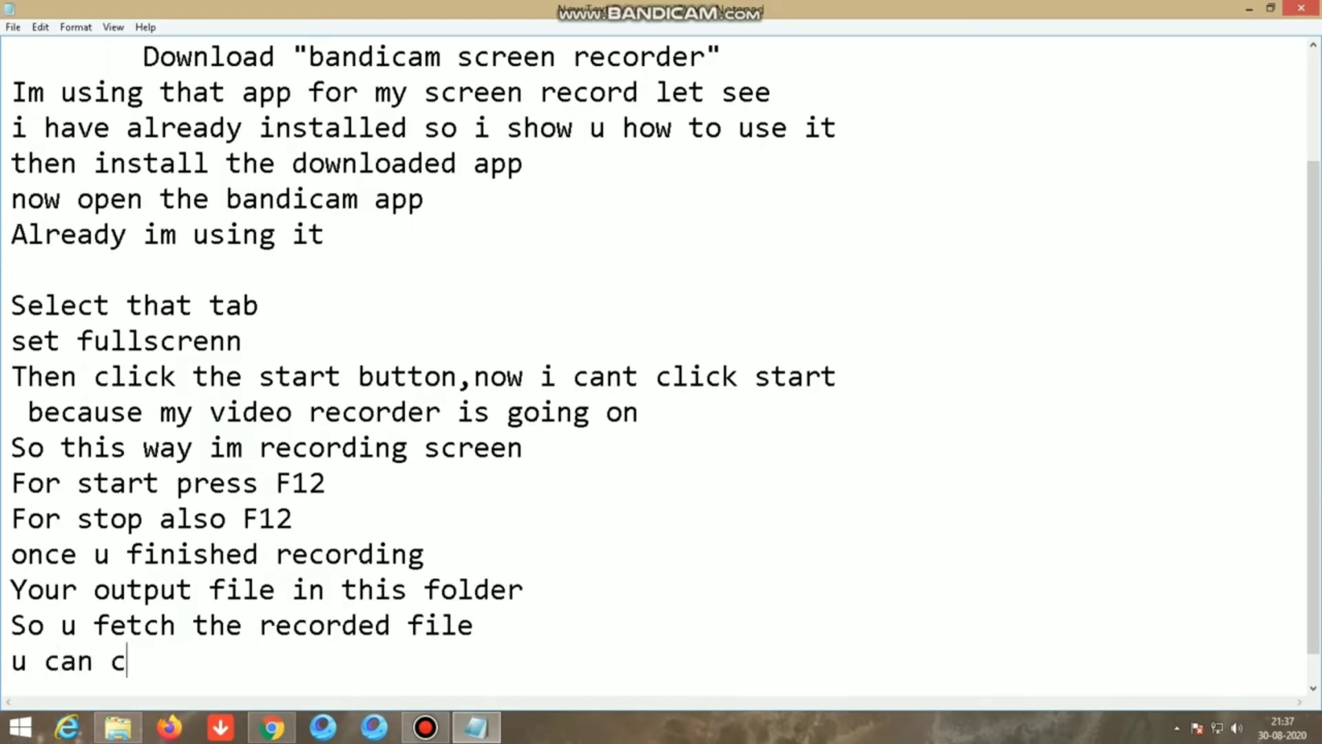
text(hange the ou)
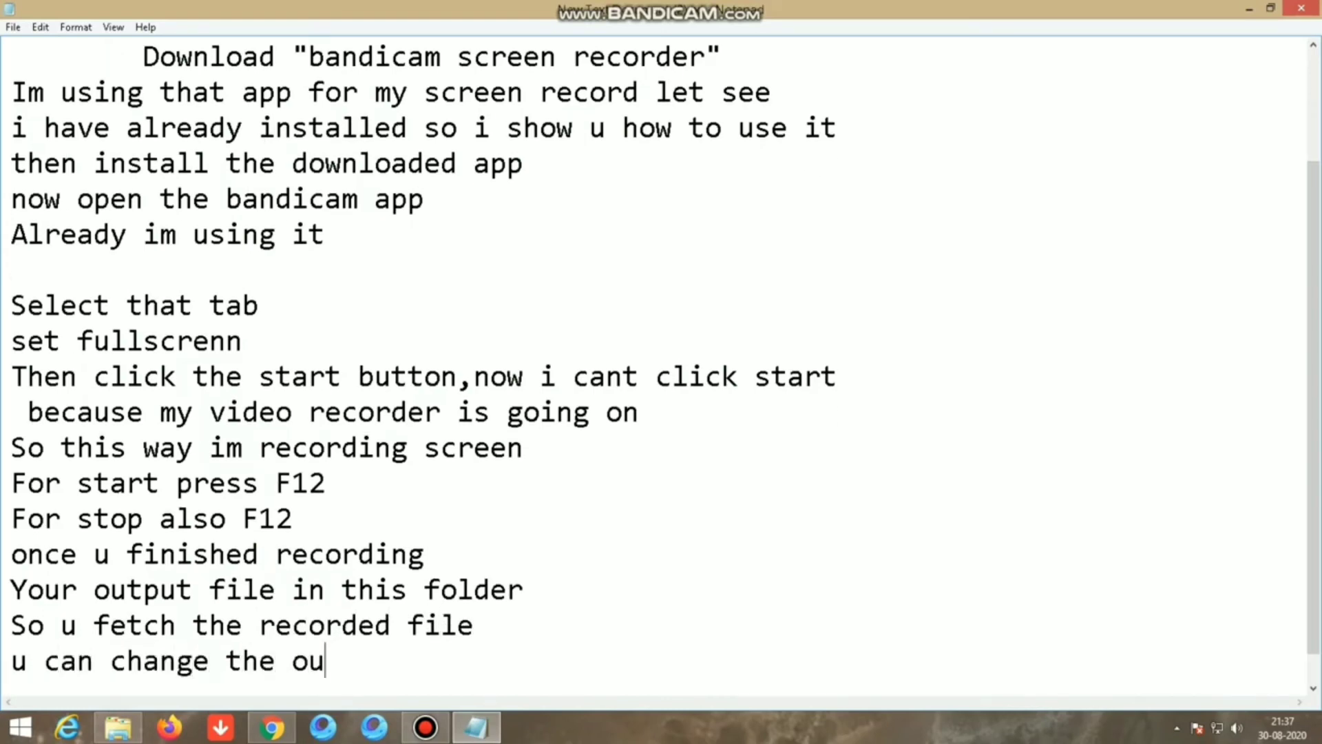
text(tput dire)
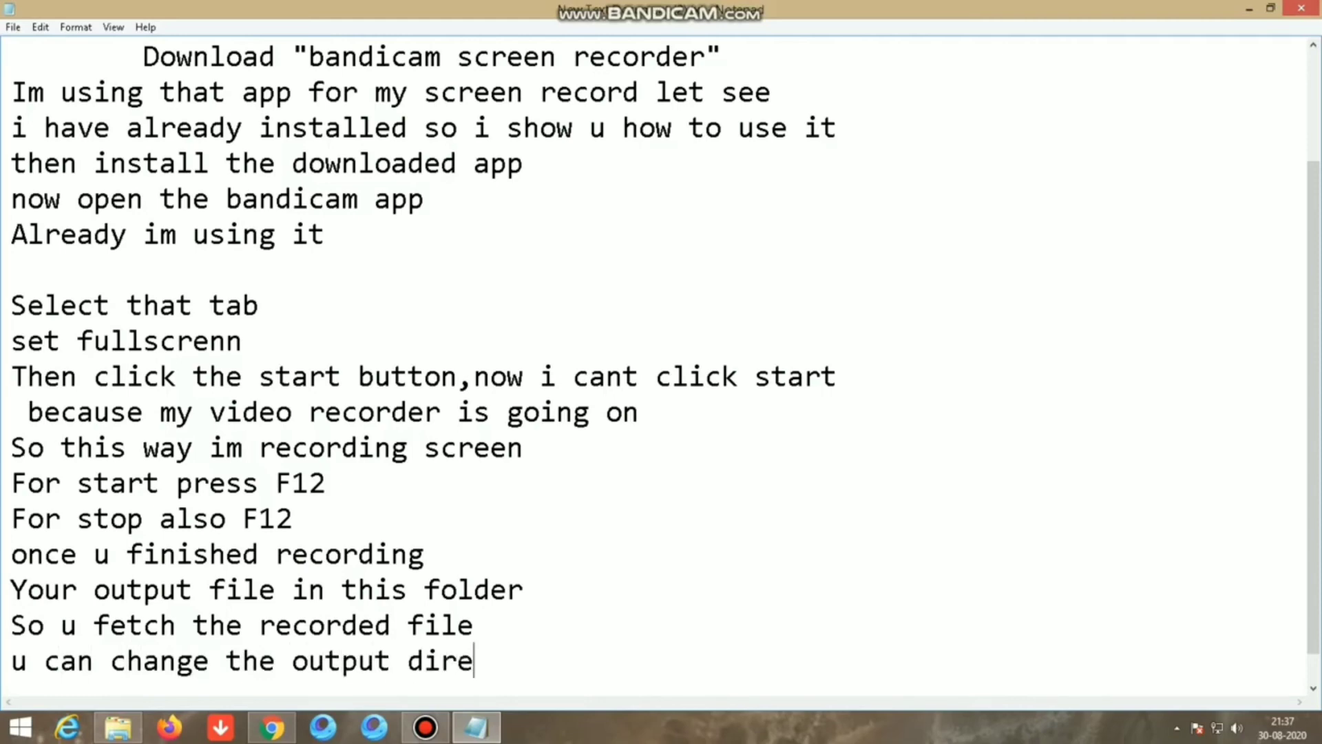
text(ctory like ths)
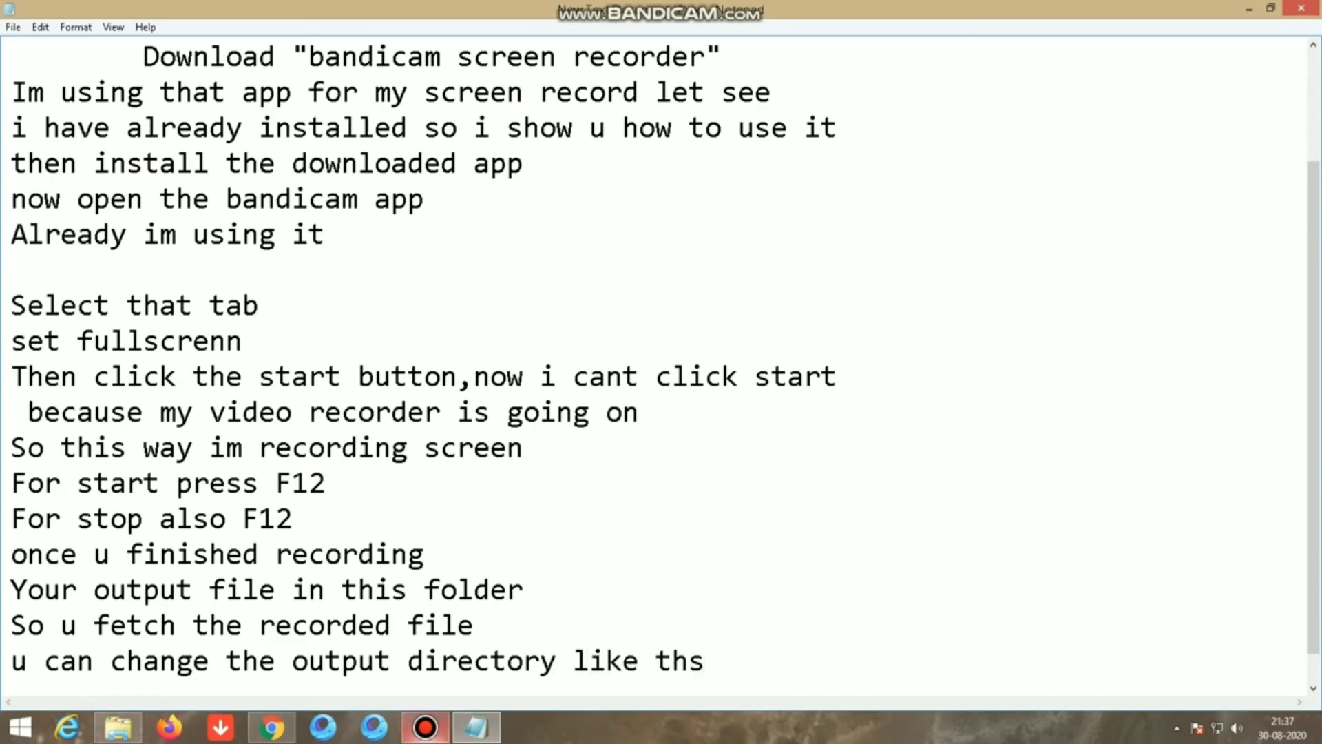
- Switch to Bandicam to highlight the output folder path and its browse option, and return to the Notepad note
click(426, 727)
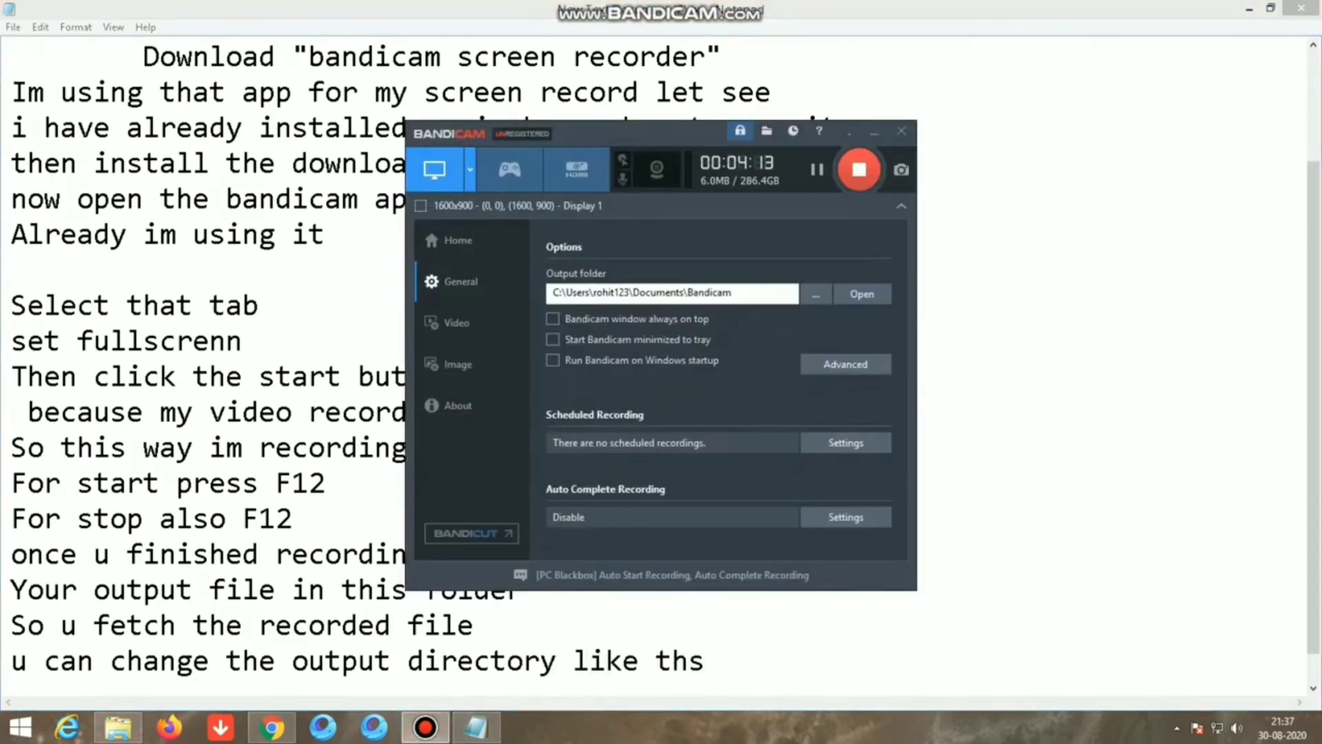
drag(734, 294, 552, 293)
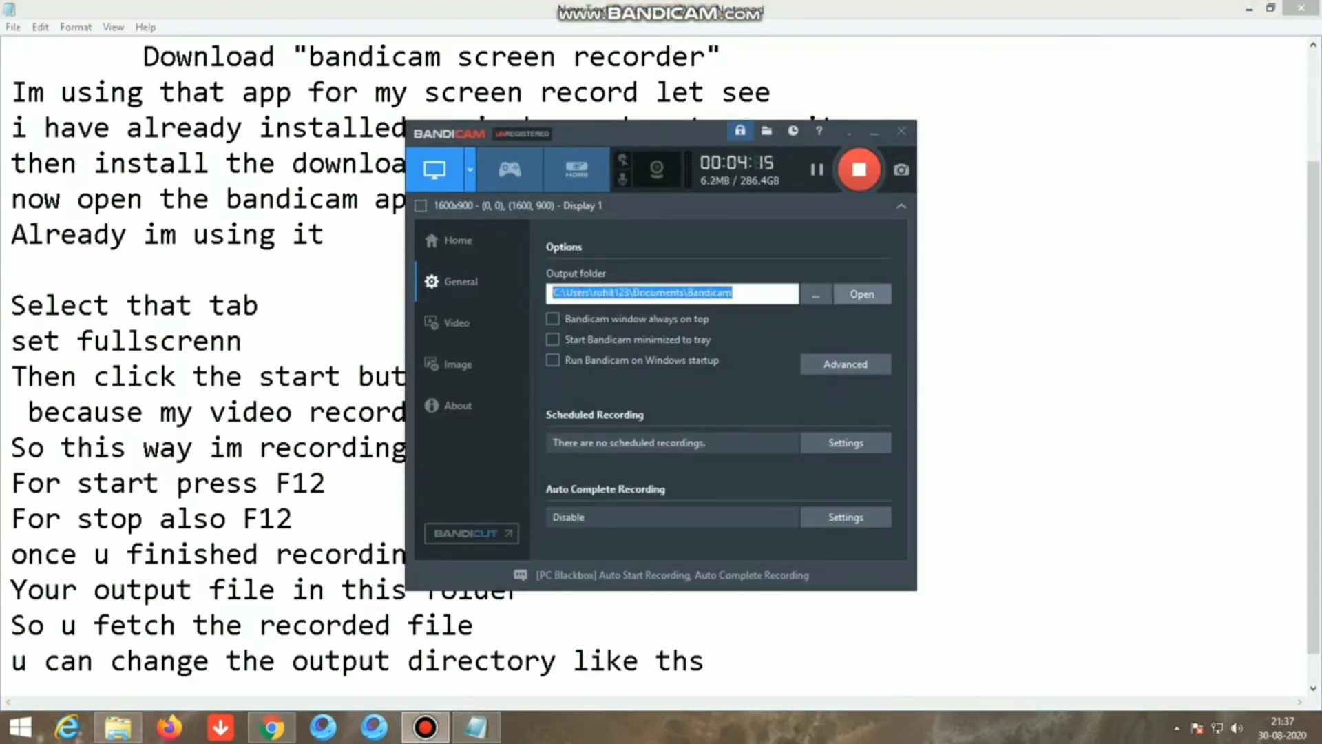
click(816, 294)
click(475, 625)
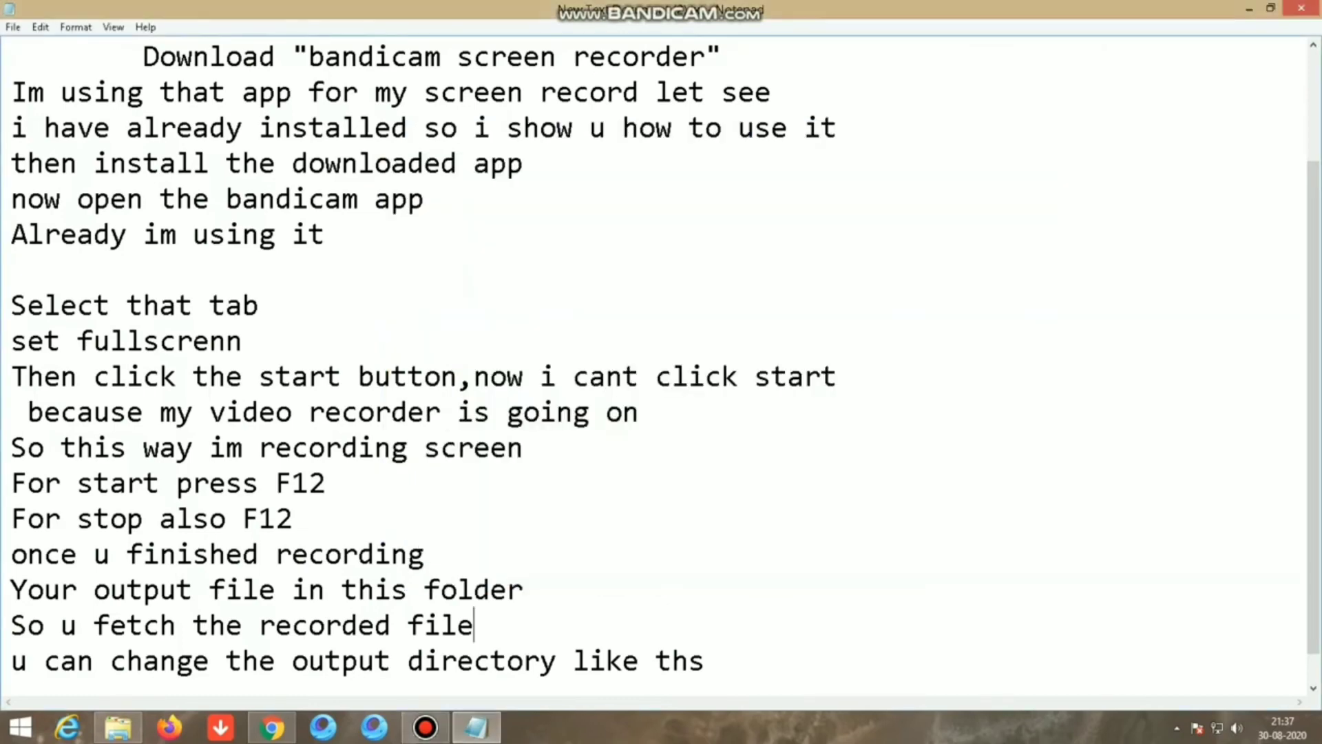
- Add the line "Select wr u want to change" at the end of the note and begin a new line
key(Return)
text(Selec)
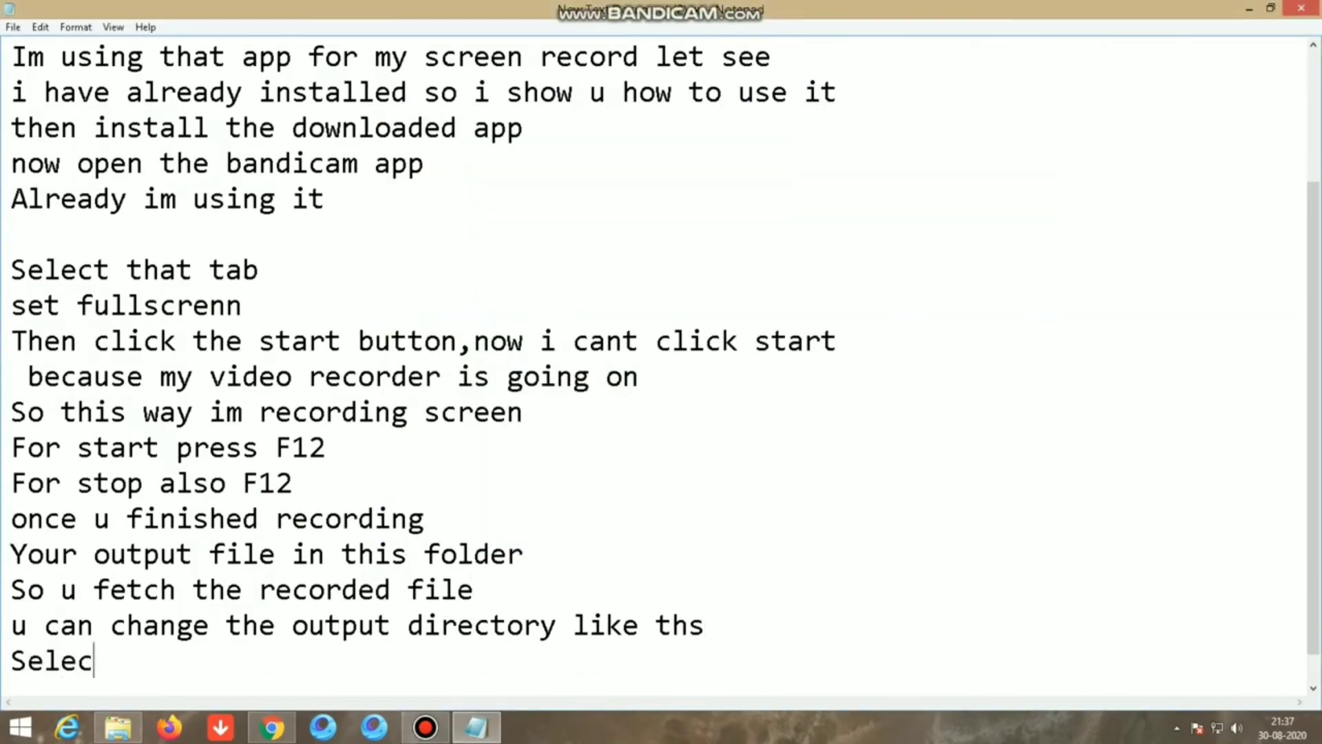
text(t wr t)
text(u want to c)
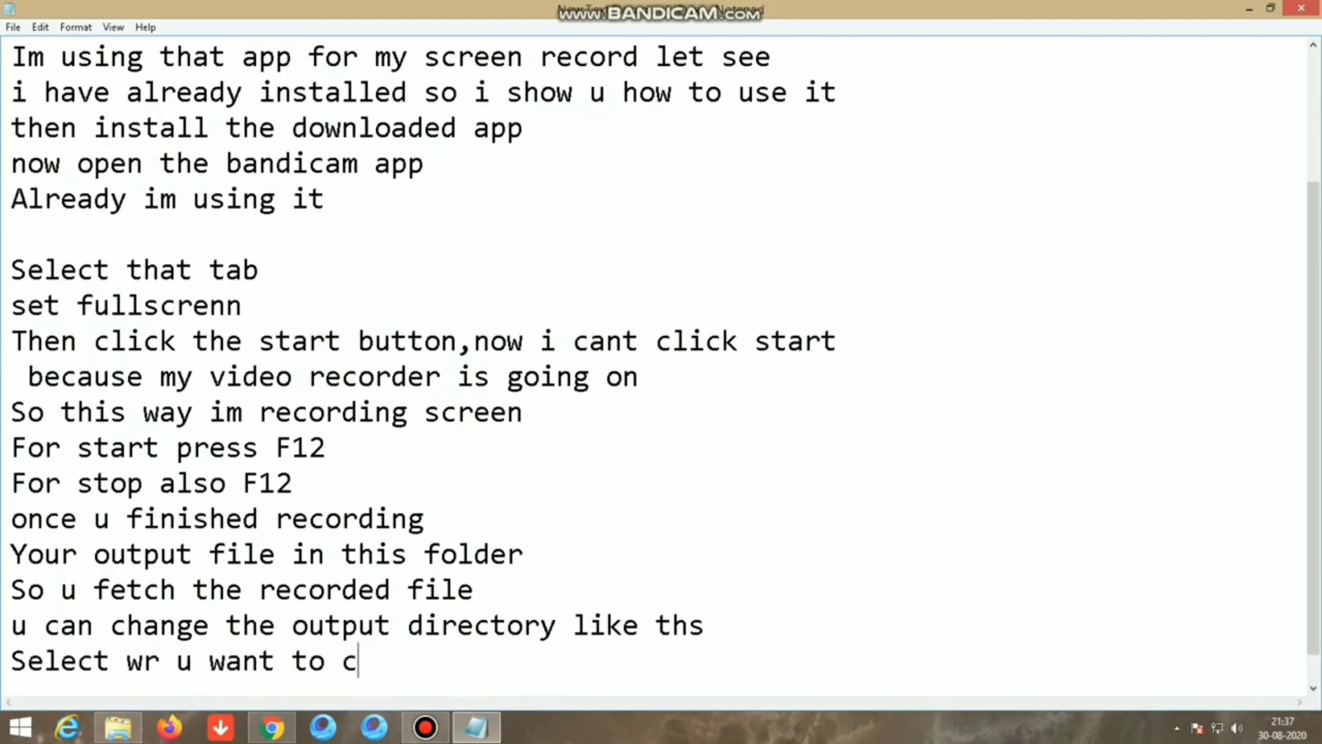
text(hange)
key(Return)
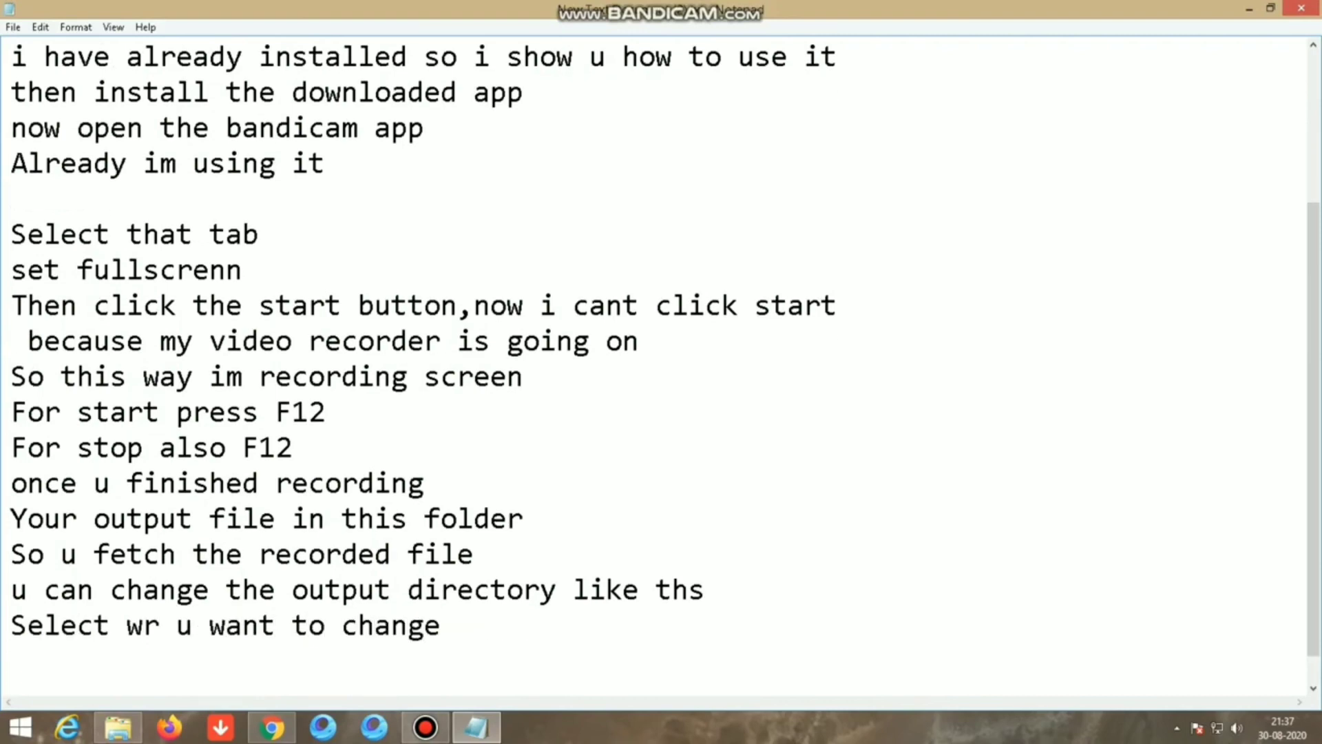
- Write the closing line "Thats all about todays video" in the note and begin a new line
text(Thats a)
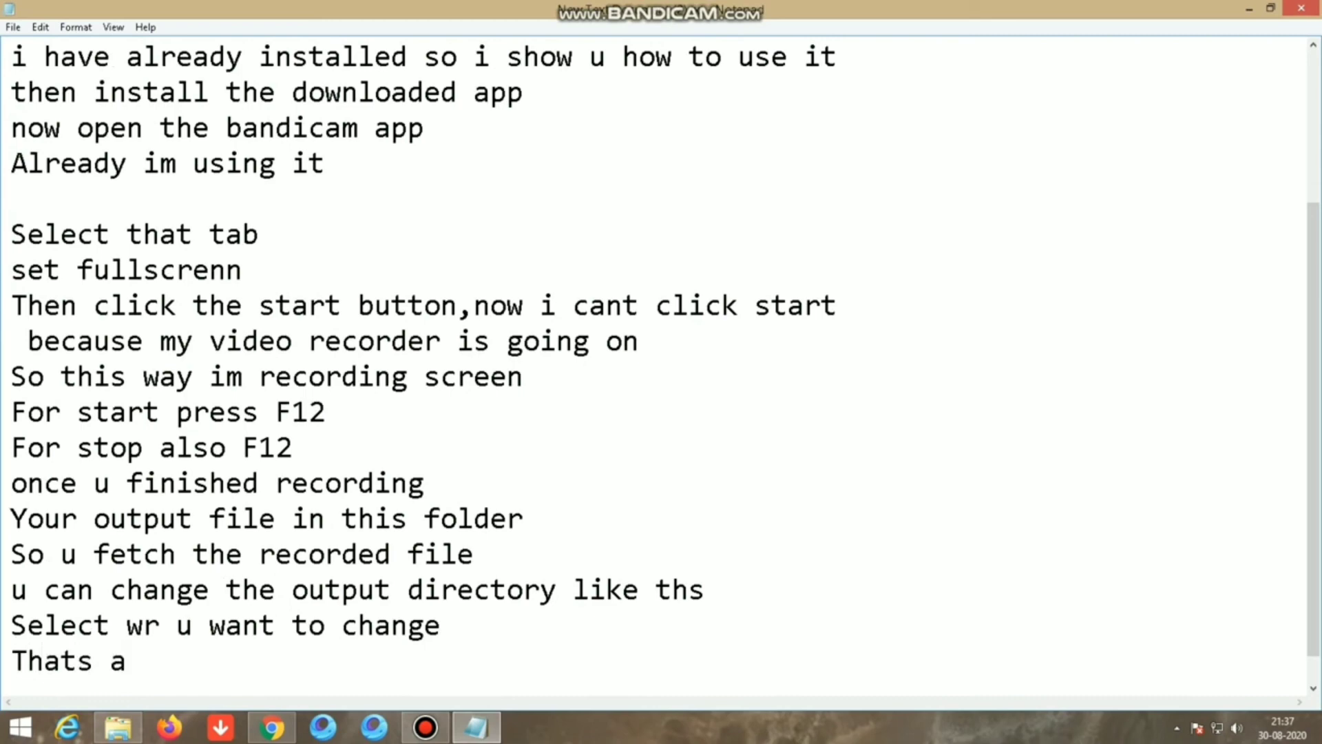
text(ll about to)
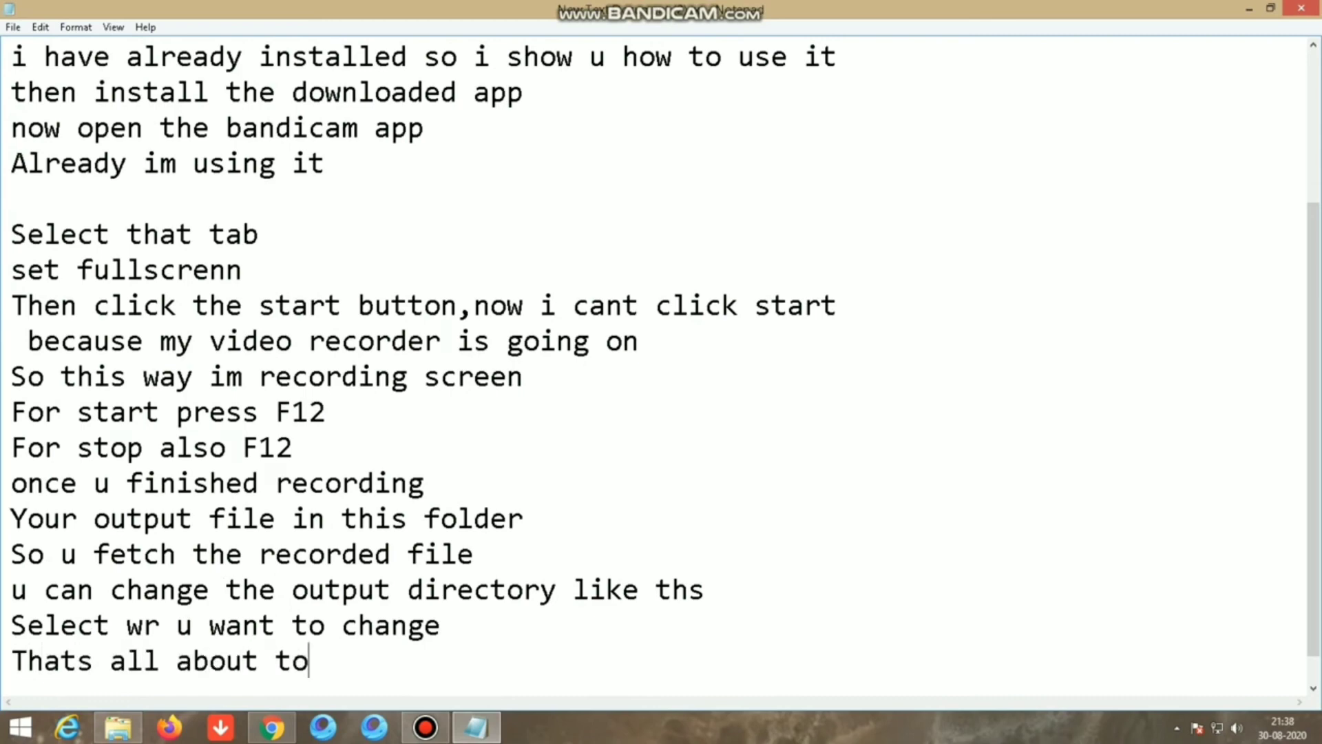
text(days vide)
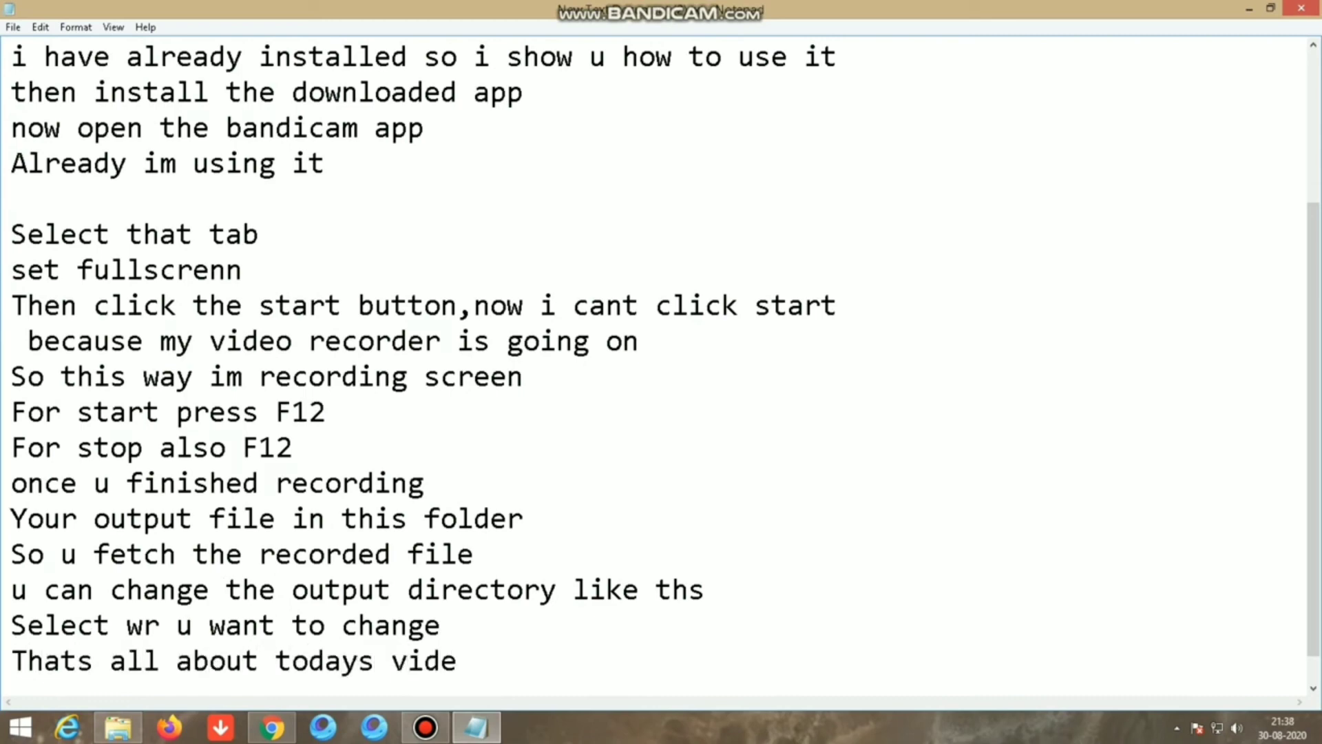
text(o)
key(Return)
- Add the line "I hope u know how to screen record" to the note and begin a new line
text(I hope )
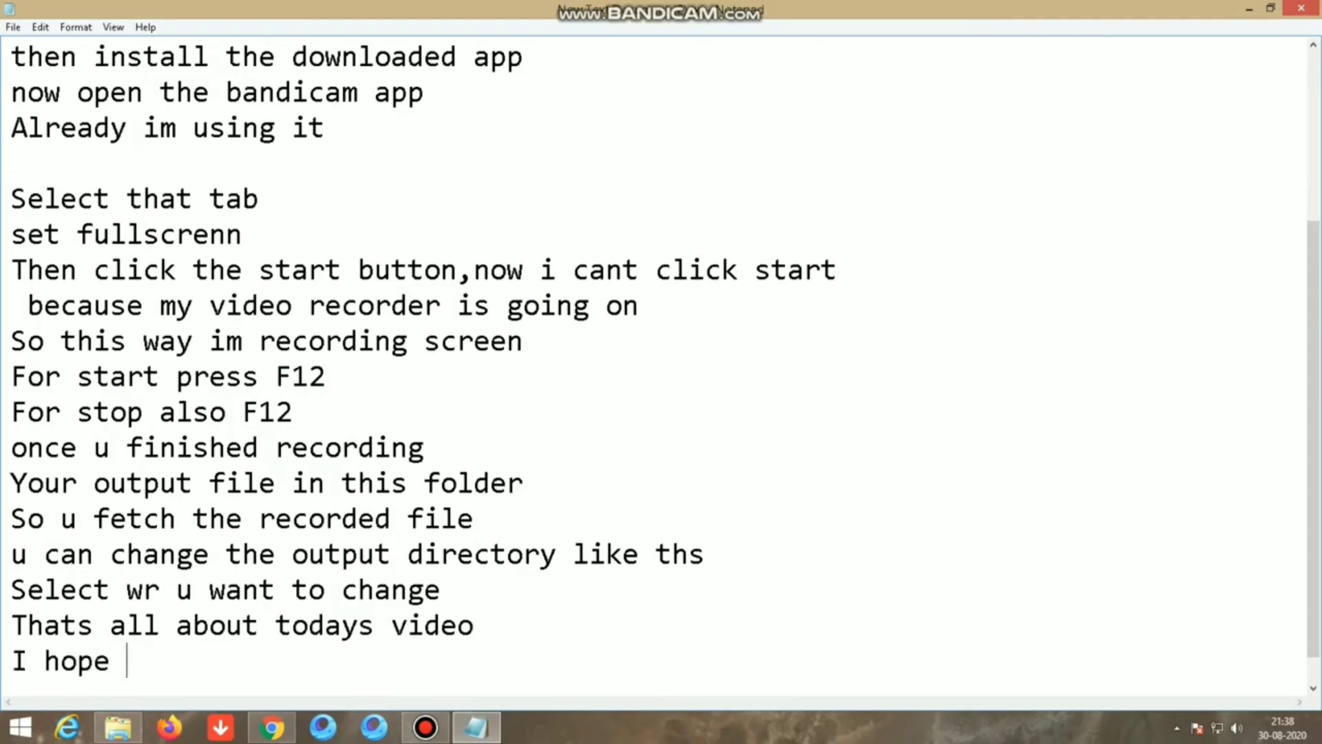
text(u know h)
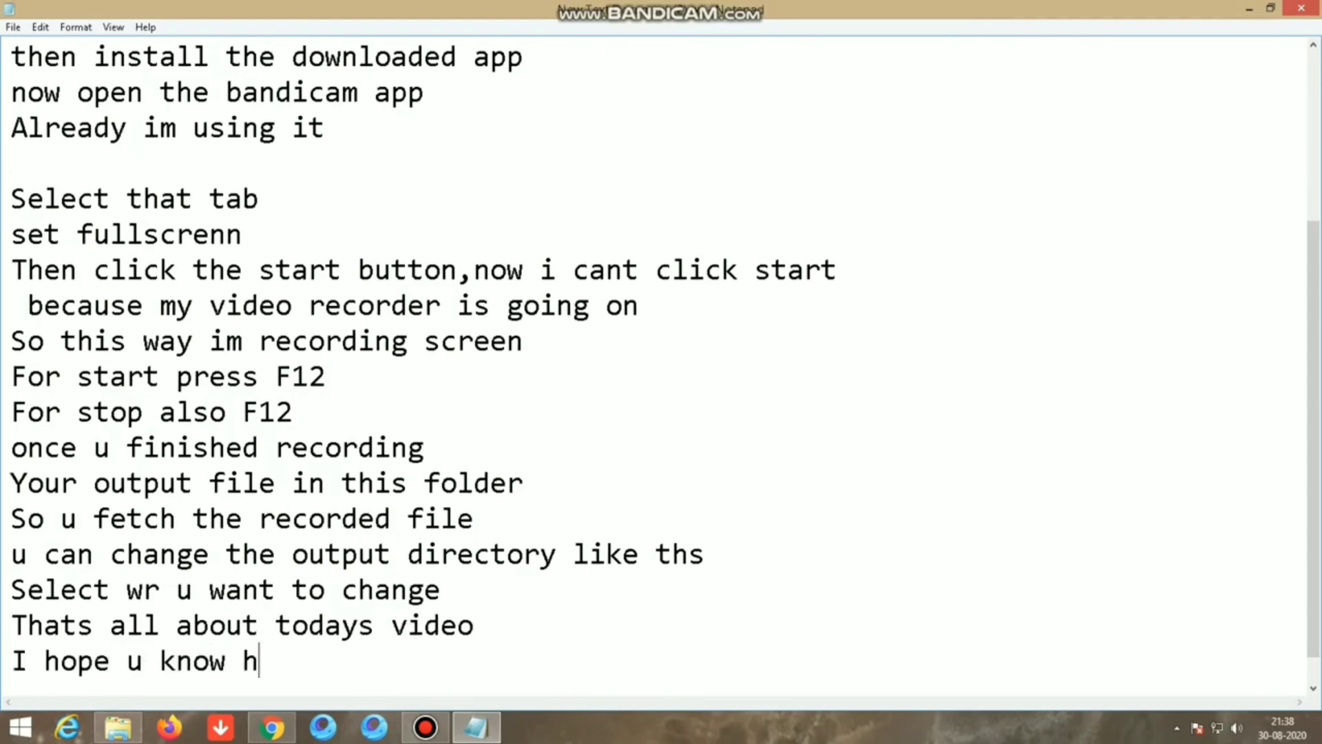
text(ow to screen recod)
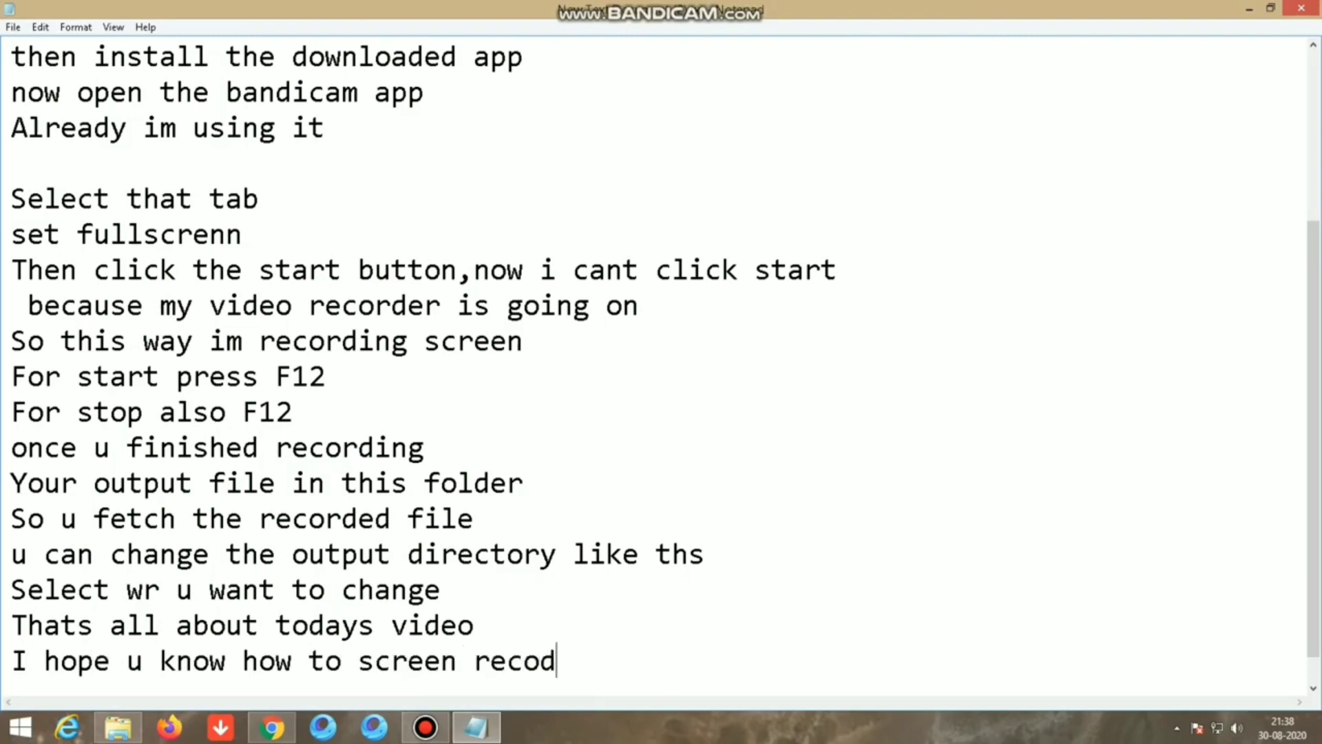
key(BackSpace)
text(rd)
key(Return)
- End the note with the line "Ok bye friendSSSSSSSS" followed by a row of exclamation marks
text(Ok bye f)
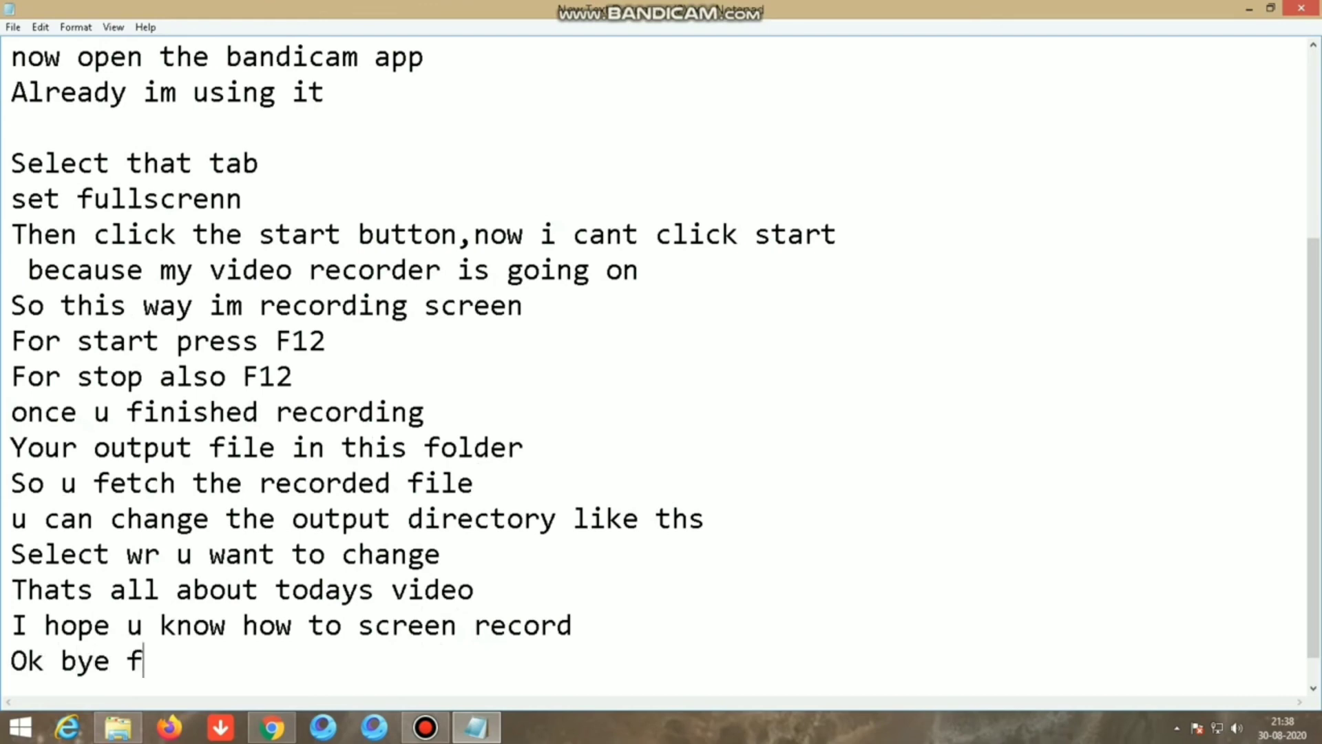
text(riendSSSSSSSS)
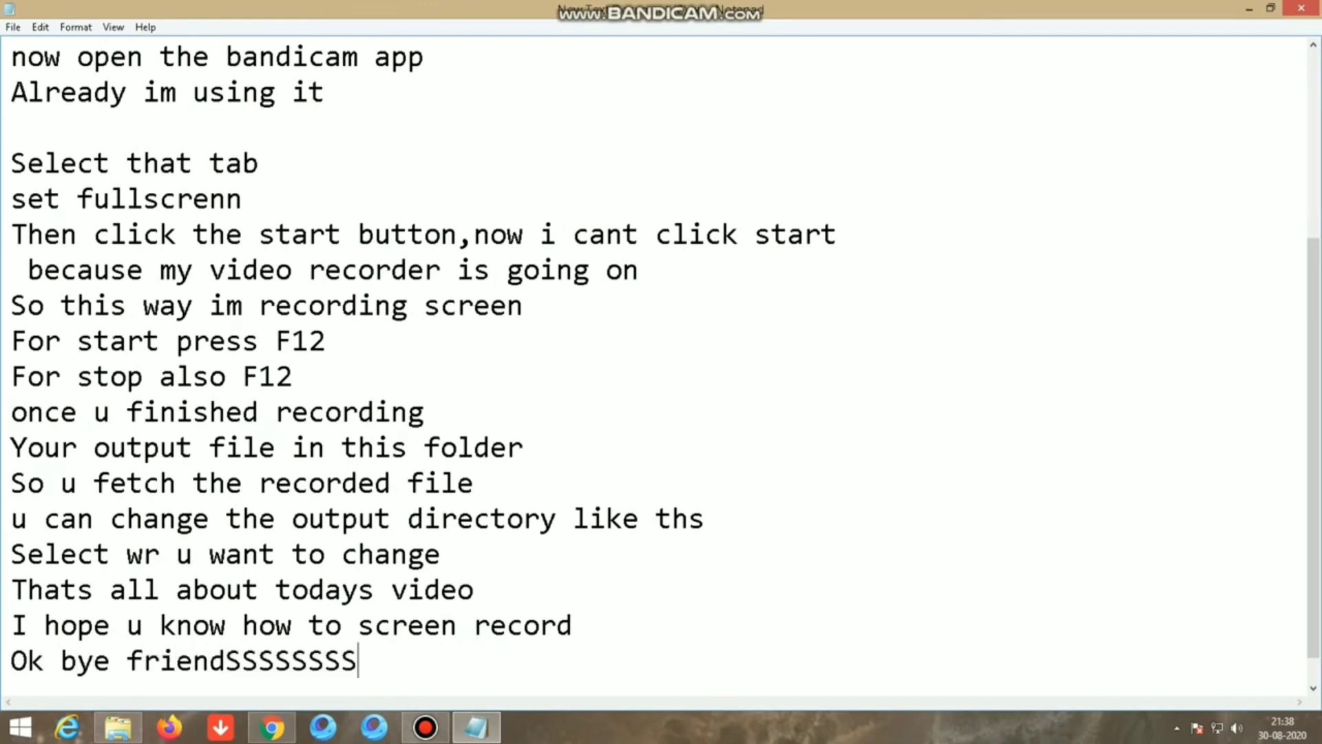
text(!!!!!!!!!!!!!!!!)
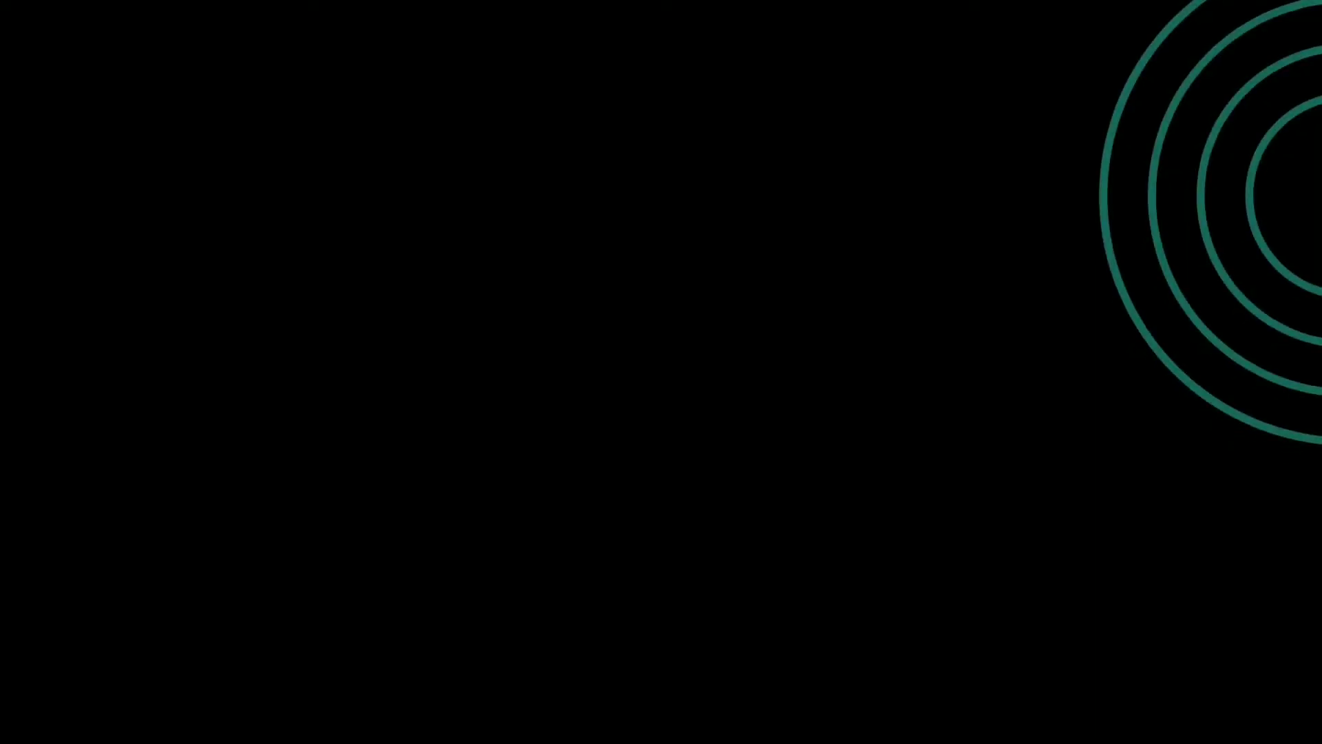